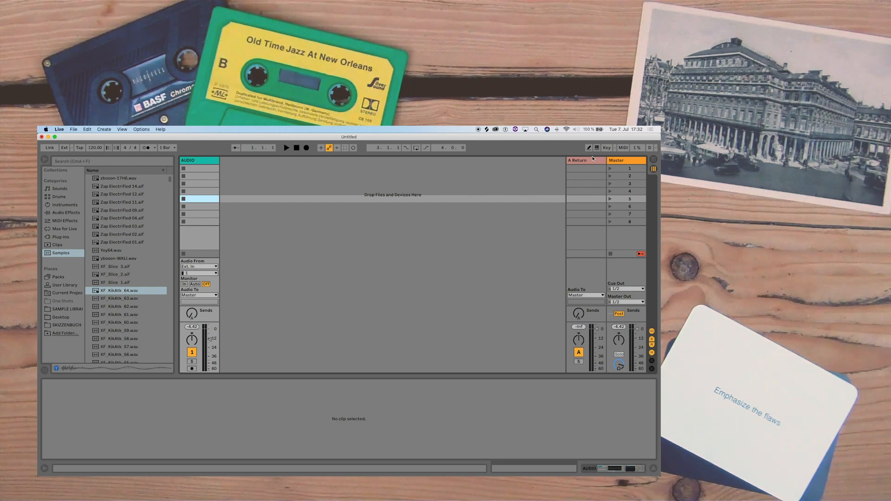
Step: Add the Looper audio effect to the A return track
{"action": "left_click", "coordinate": [592, 160]}
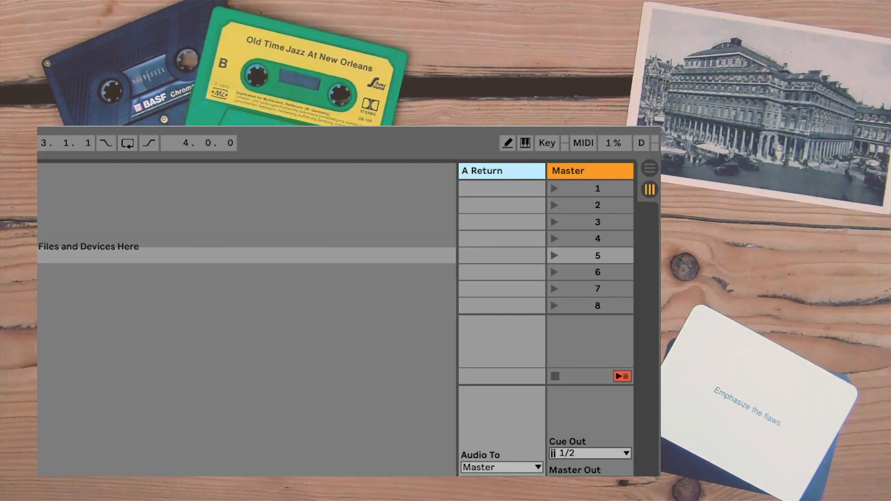
{"action": "left_click", "coordinate": [62, 211]}
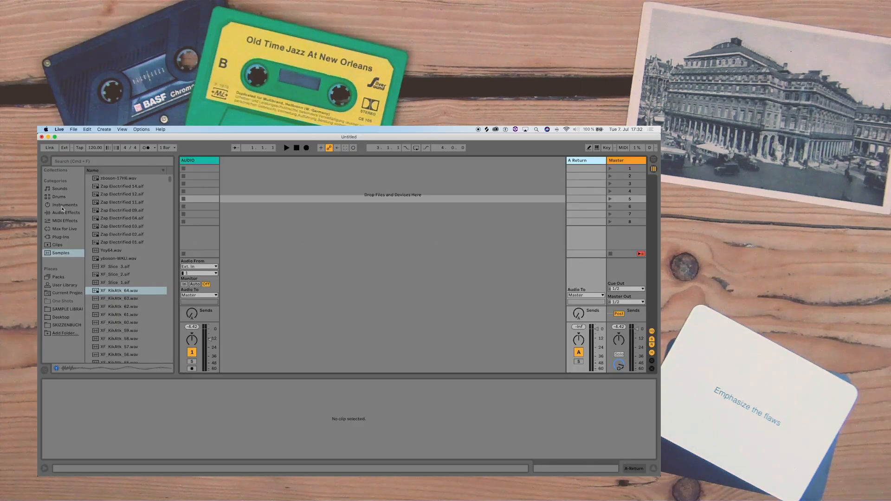
{"action": "scroll", "coordinate": [222, 236], "scroll_direction": "down", "scroll_amount": 5}
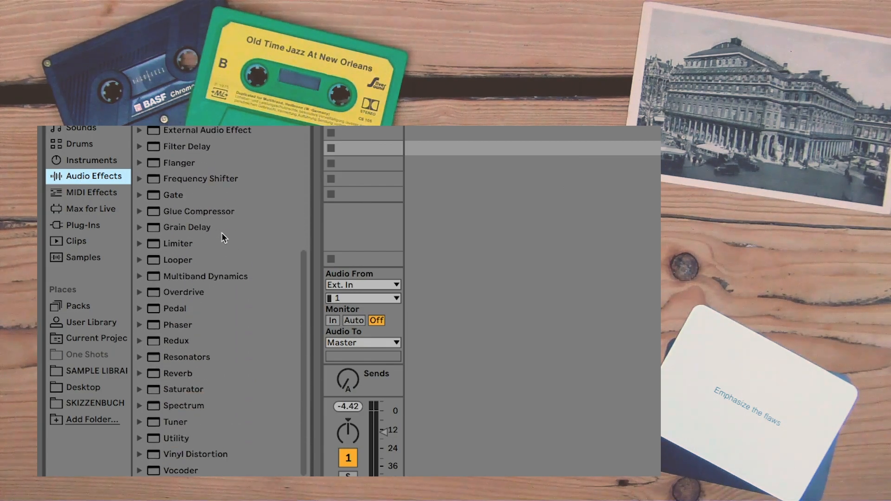
{"action": "left_click", "coordinate": [152, 261]}
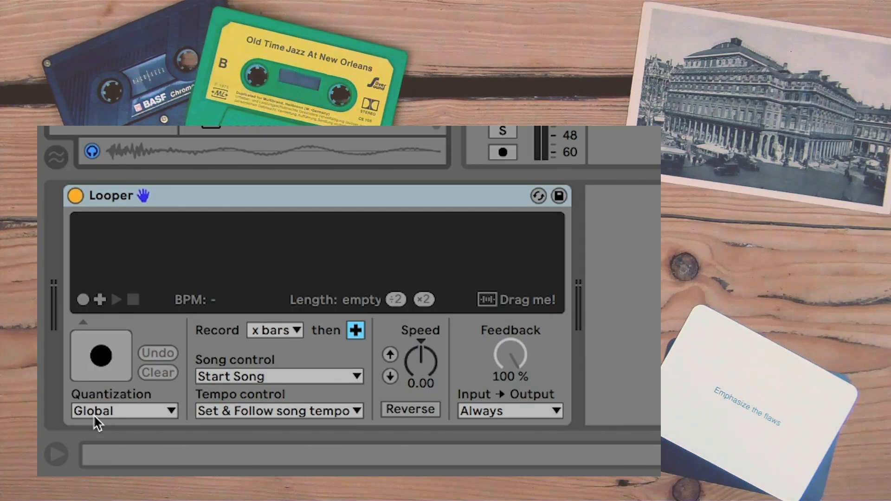
Step: Set the Looper's Quantization, Song control and Tempo control all to None
{"action": "left_click", "coordinate": [93, 414]}
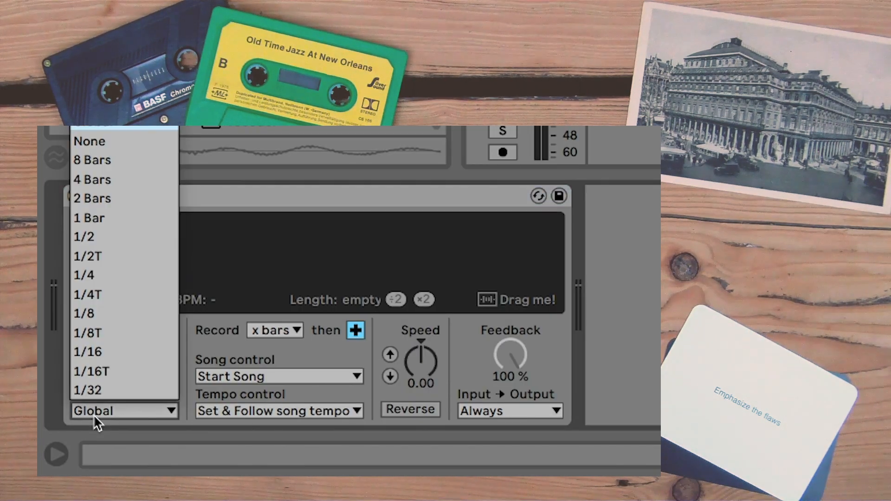
{"action": "left_click", "coordinate": [124, 141]}
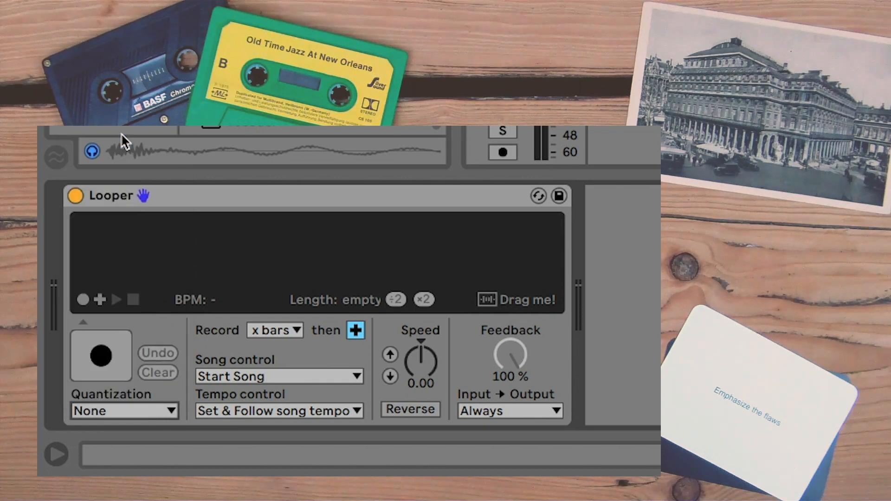
{"action": "left_click", "coordinate": [207, 377]}
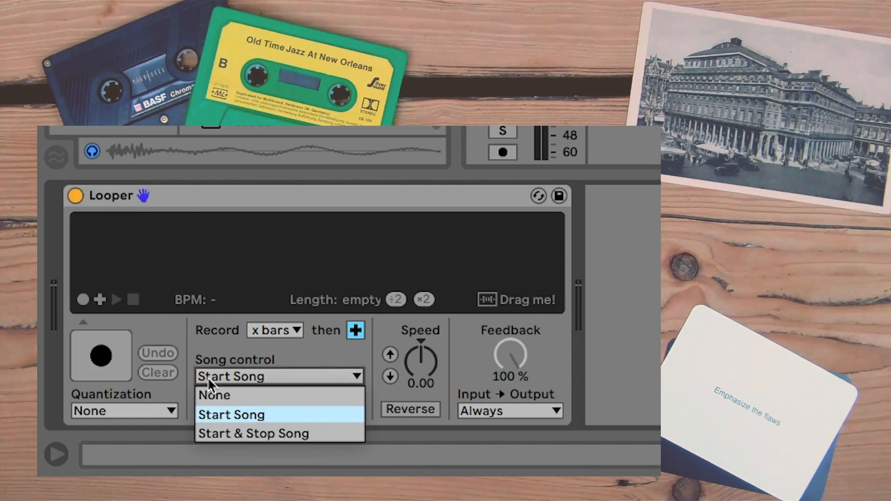
{"action": "left_click", "coordinate": [227, 401]}
{"action": "left_click", "coordinate": [226, 410]}
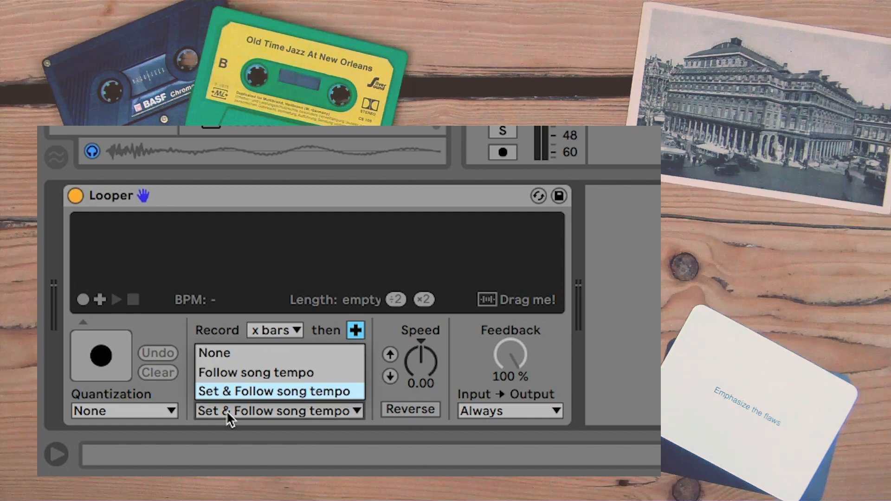
{"action": "left_click", "coordinate": [218, 361]}
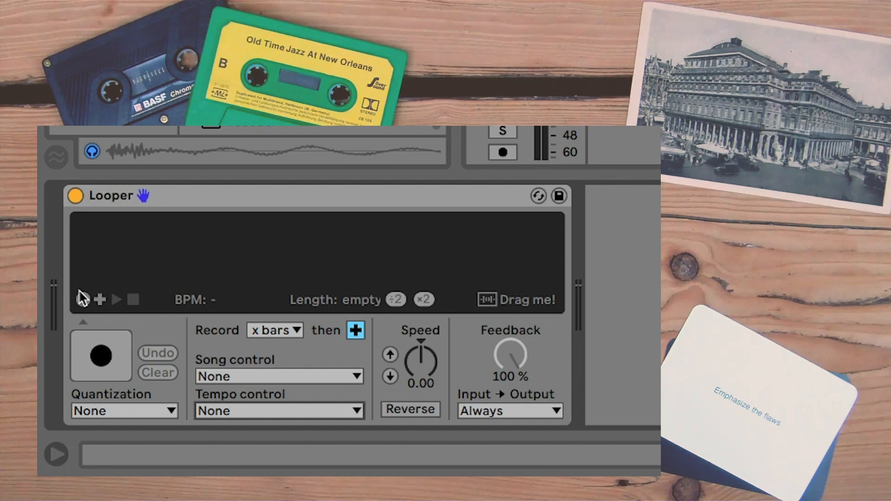
Step: Start recording a loop in the Looper and switch it over to overdubbing
{"action": "left_click", "coordinate": [88, 360]}
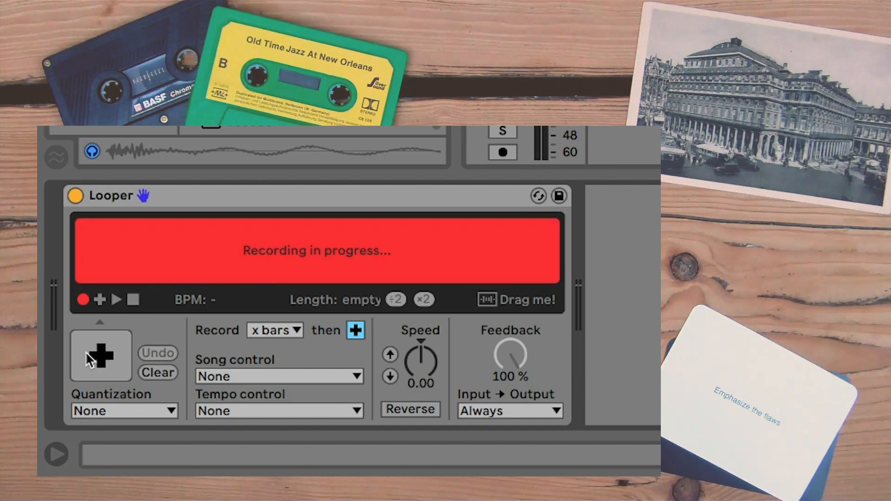
{"action": "left_click", "coordinate": [86, 352]}
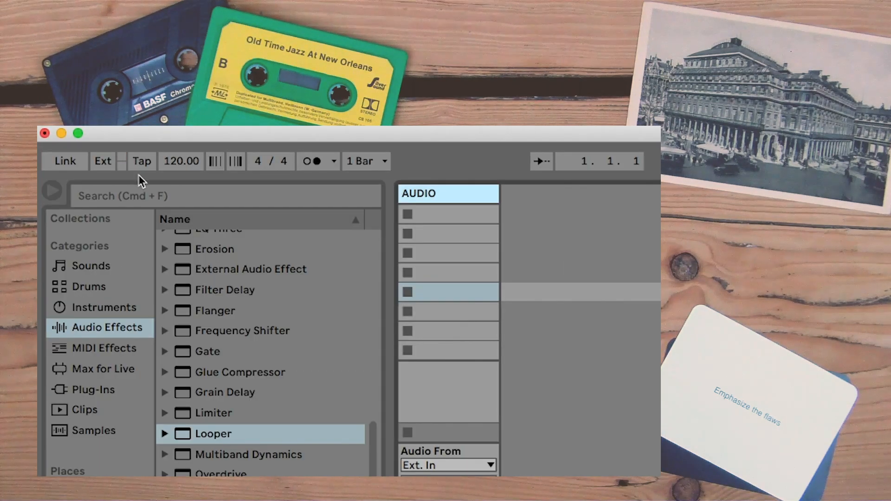
Step: Search the user library for "glockenspiel" and load the GLOCKENSPIEL.adv preset on the MIDI track
{"action": "left_click", "coordinate": [135, 189]}
{"action": "type", "text": "glockenspiel"}
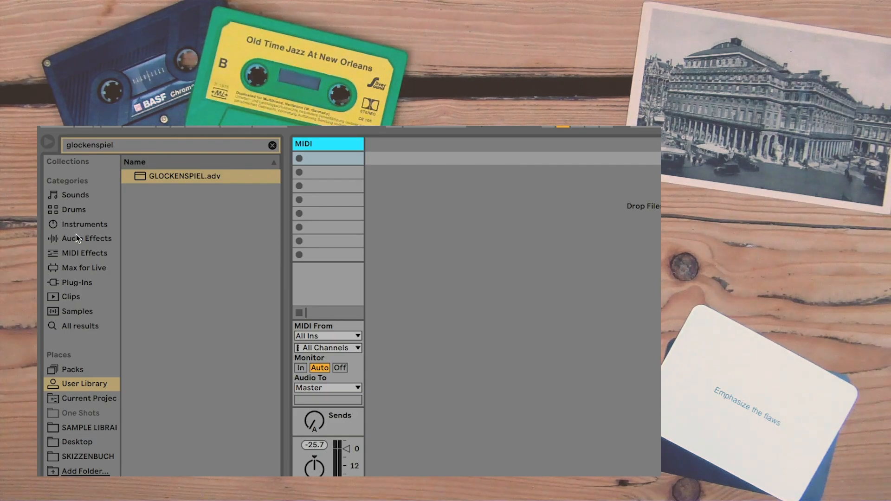
Step: Clear the browser search and add the Reverb audio effect to the glockenspiel track
{"action": "left_click", "coordinate": [77, 238]}
{"action": "left_click", "coordinate": [273, 146]}
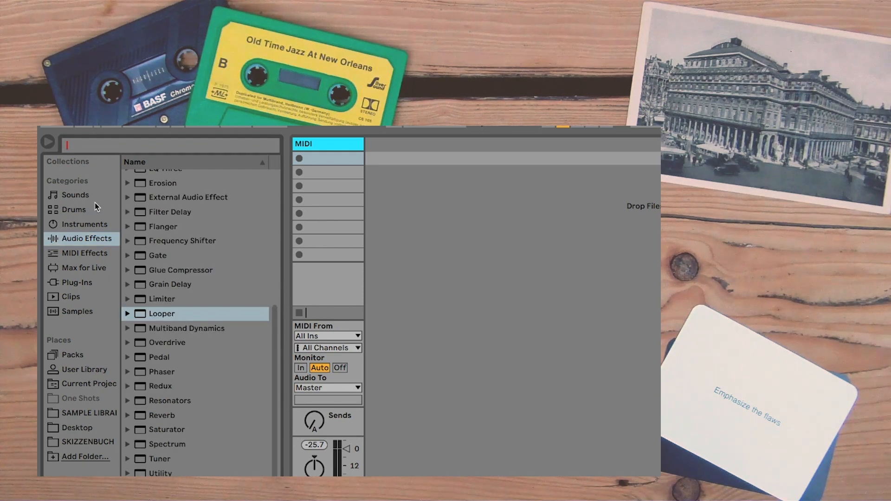
{"action": "left_click", "coordinate": [142, 286]}
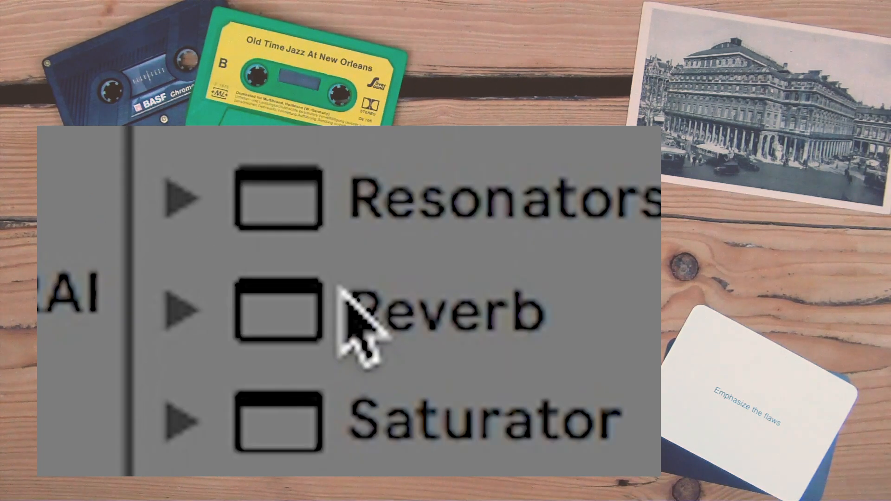
{"action": "left_click", "coordinate": [148, 412]}
{"action": "left_click_drag", "start_coordinate": [445, 312], "coordinate": [79, 240]}
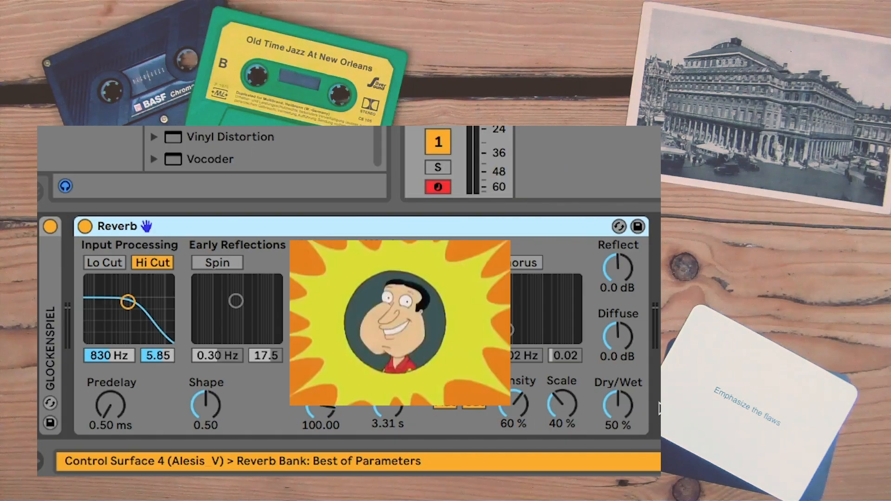
Step: Raise the Reverb's Dry/Wet to 78 % and its Decay Time to 23.2 s
{"action": "left_click_drag", "start_coordinate": [623, 403], "coordinate": [623, 381]}
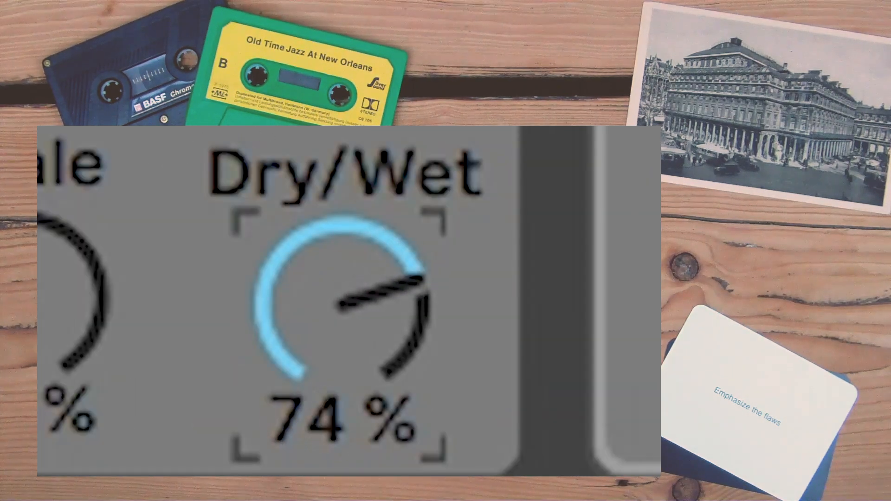
{"action": "left_click_drag", "start_coordinate": [341, 302], "coordinate": [341, 292]}
{"action": "left_click_drag", "start_coordinate": [383, 407], "coordinate": [383, 374]}
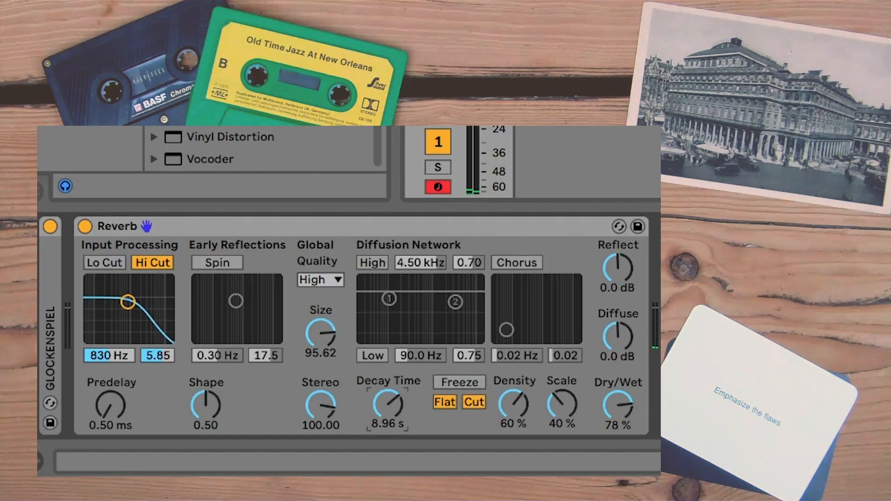
{"action": "left_click_drag", "start_coordinate": [382, 410], "coordinate": [382, 386]}
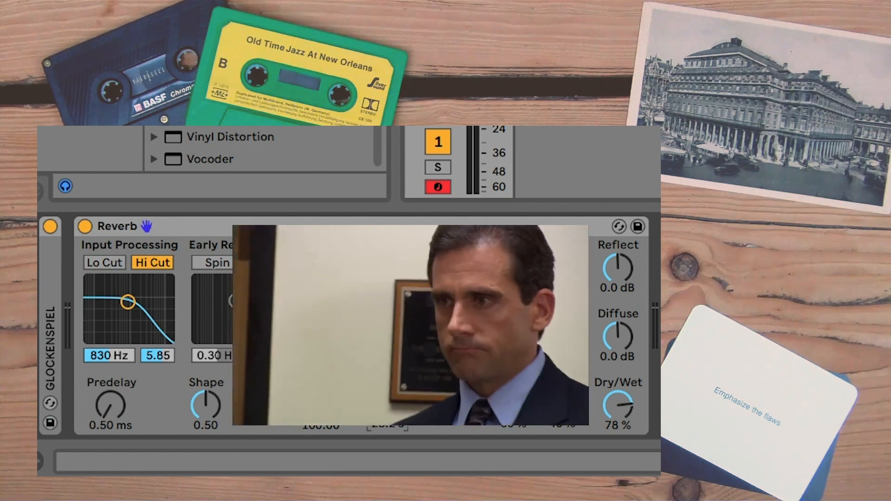
Step: Enable Spin and Chorus on the Reverb and set its global quality to Eco
{"action": "left_click", "coordinate": [226, 260]}
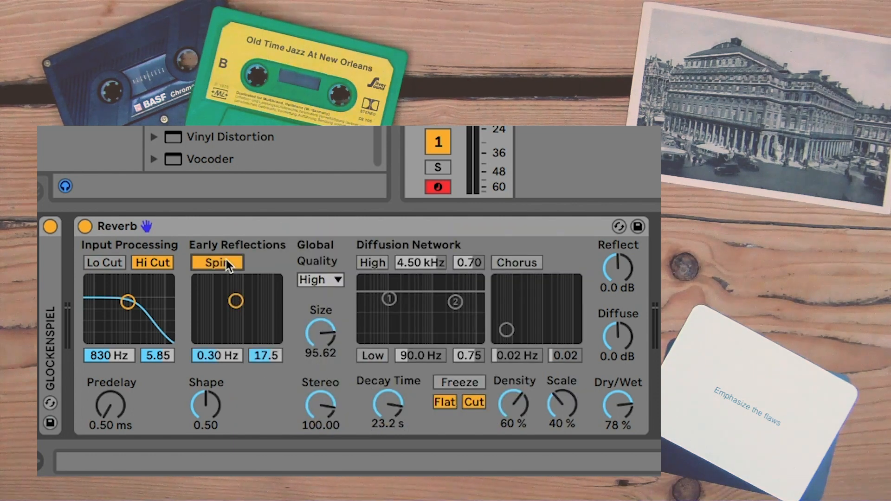
{"action": "left_click", "coordinate": [520, 259]}
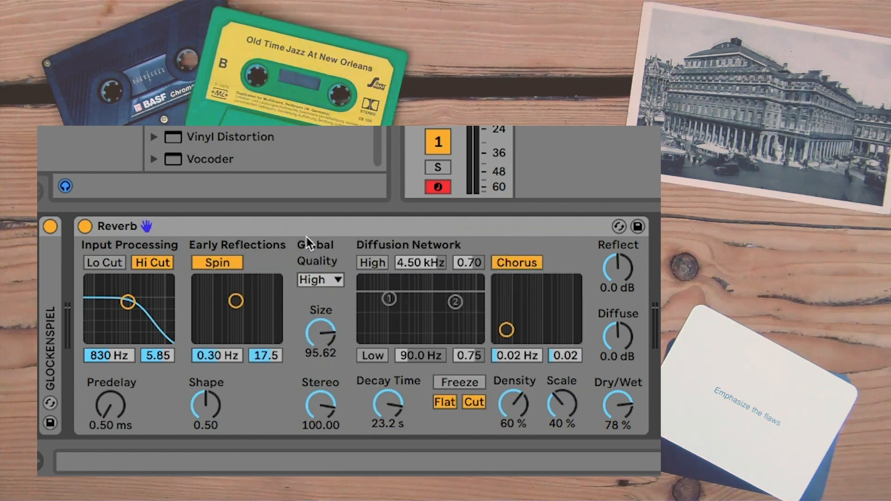
{"action": "left_click", "coordinate": [327, 278]}
{"action": "left_click", "coordinate": [318, 296]}
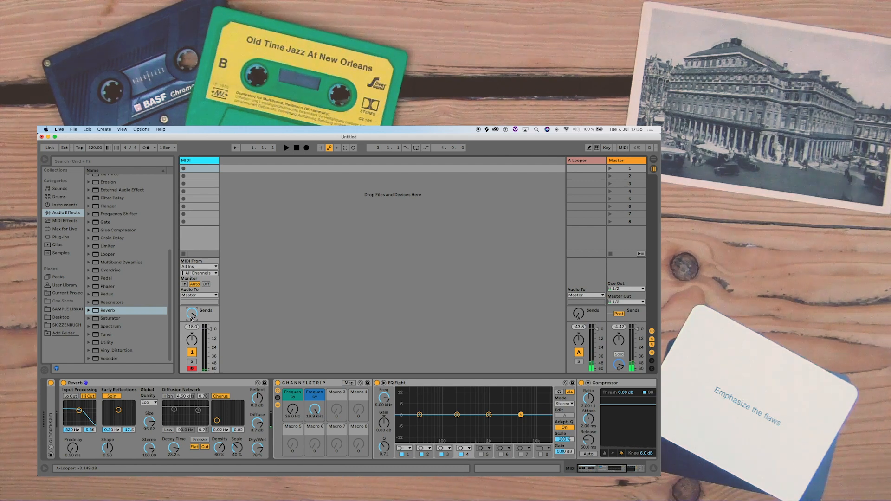
Step: Turn down the MIDI track's send to the Looper, switch off the Looper's Reverse and reselect the MIDI track
{"action": "left_click_drag", "start_coordinate": [190, 319], "coordinate": [191, 362]}
{"action": "left_click", "coordinate": [577, 160]}
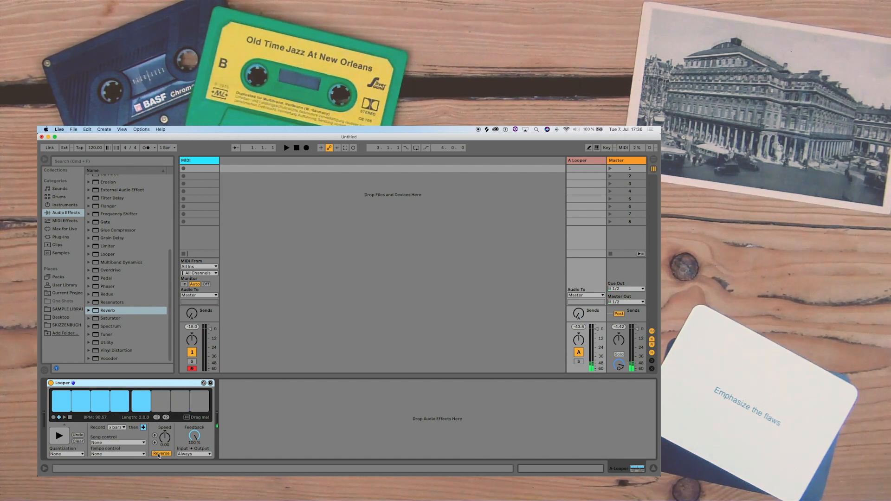
{"action": "left_click", "coordinate": [158, 455]}
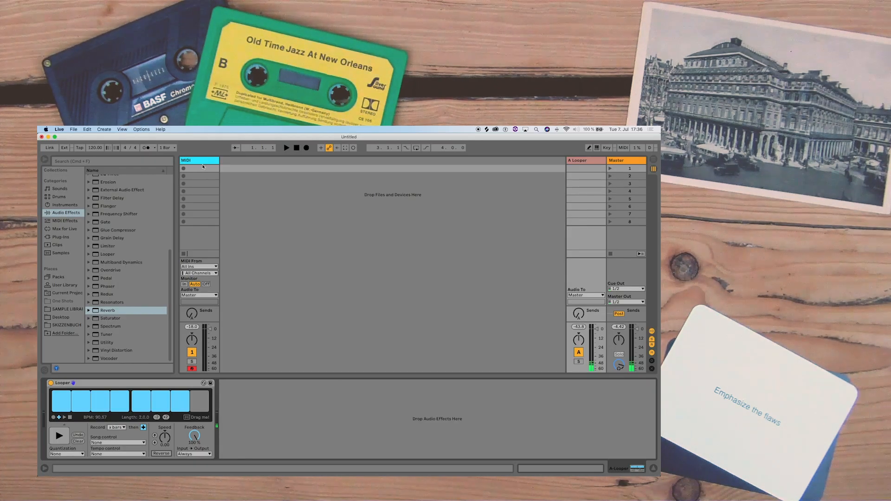
{"action": "left_click", "coordinate": [201, 163]}
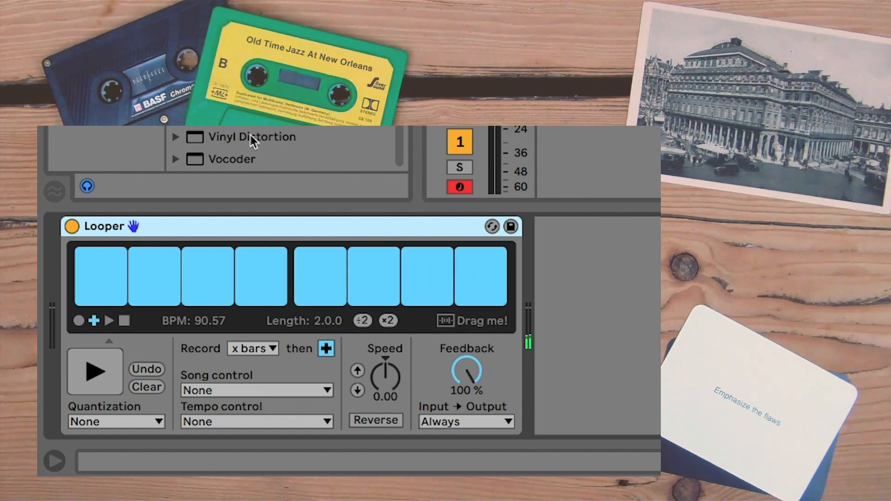
Step: Switch the Looper from overdubbing to playback and set its Speed to -12
{"action": "left_click", "coordinate": [107, 320]}
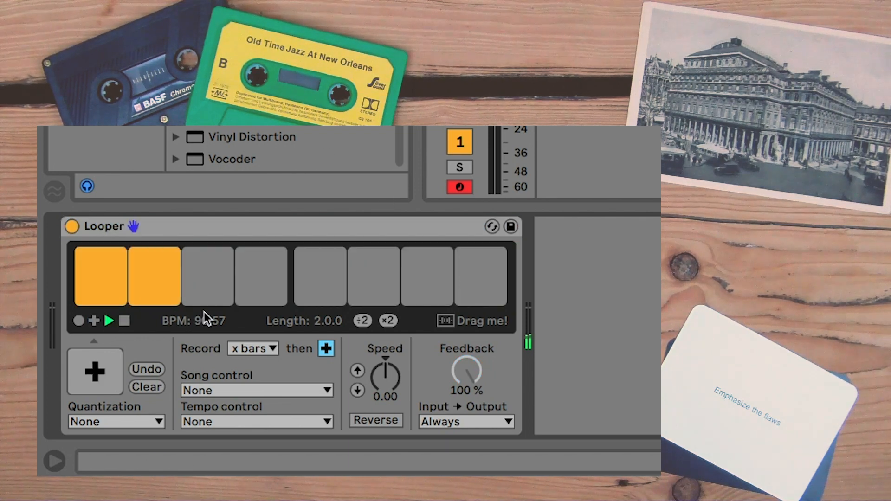
{"action": "left_click", "coordinate": [385, 383]}
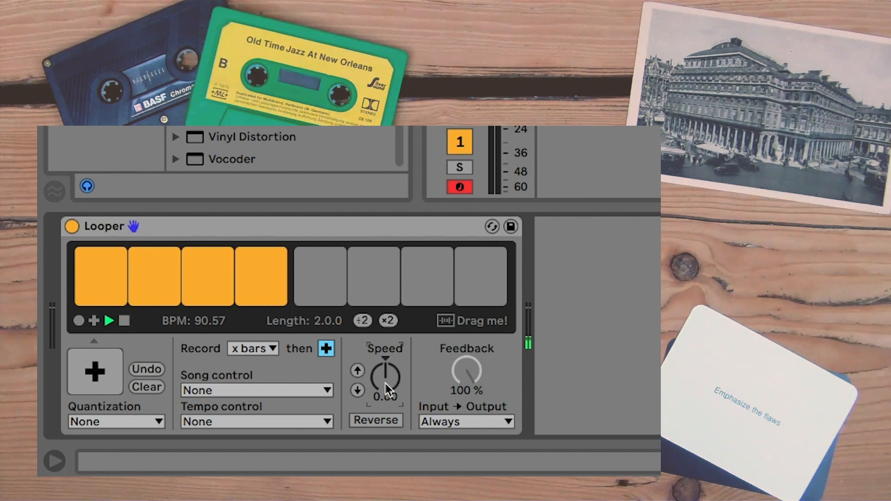
{"action": "type", "text": "-12"}
{"action": "key", "text": "Return"}
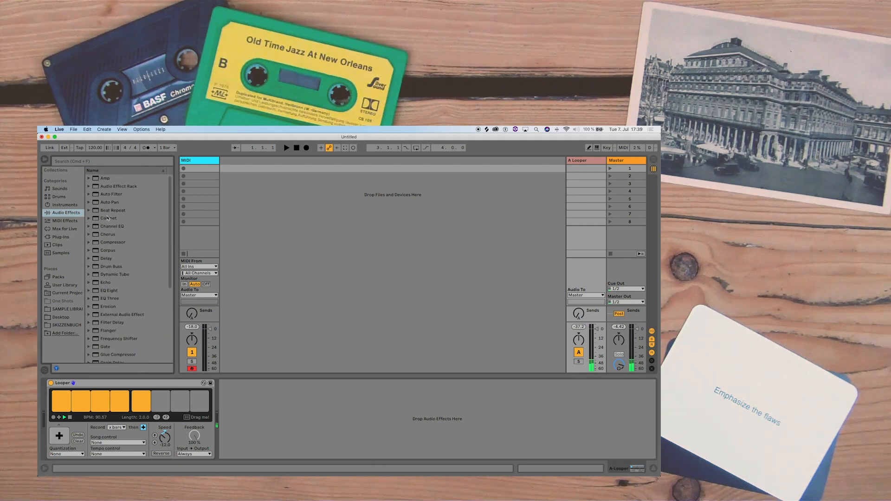
Step: Add the Overdrive audio effect after the Looper on the return track
{"action": "scroll", "coordinate": [101, 268], "scroll_direction": "up", "scroll_amount": 3}
{"action": "scroll", "coordinate": [101, 267], "scroll_direction": "down", "scroll_amount": 2}
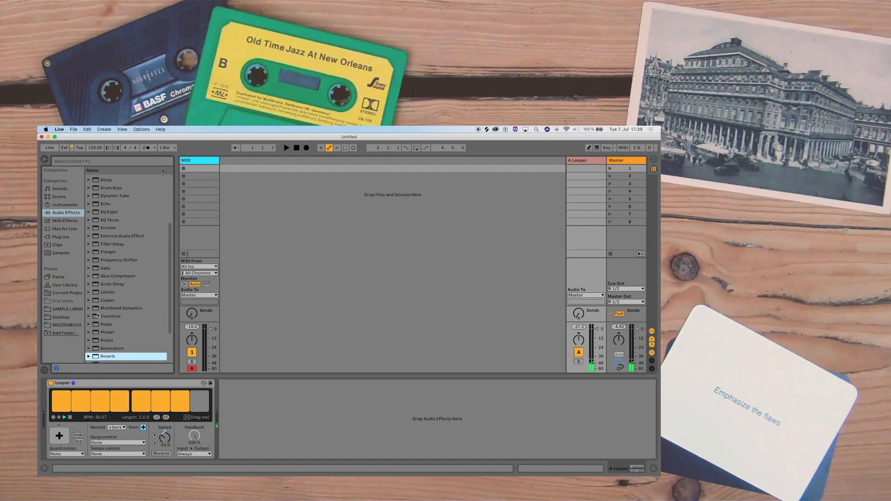
{"action": "left_click", "coordinate": [98, 317]}
{"action": "left_click_drag", "start_coordinate": [113, 329], "coordinate": [222, 395]}
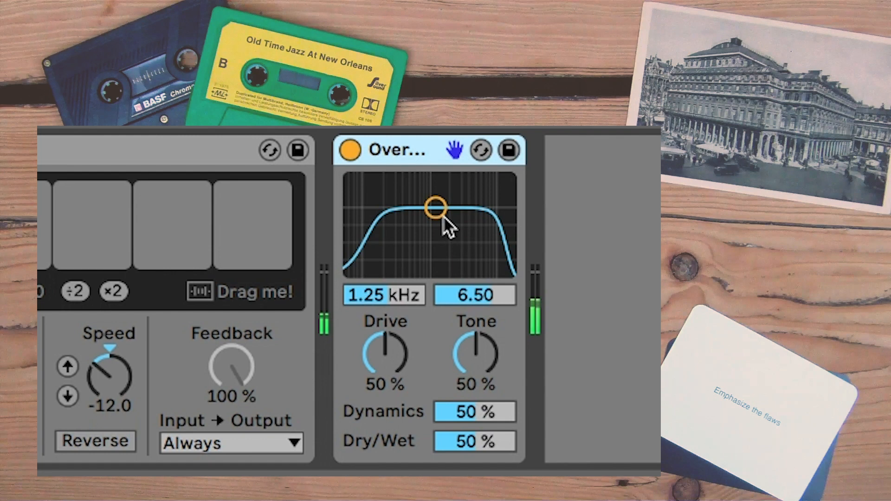
Step: Set the Overdrive's filter to 685 Hz with a bandwidth of 2.27, Drive to 63 % and Dry/Wet to 22 %
{"action": "left_click_drag", "start_coordinate": [436, 210], "coordinate": [408, 232]}
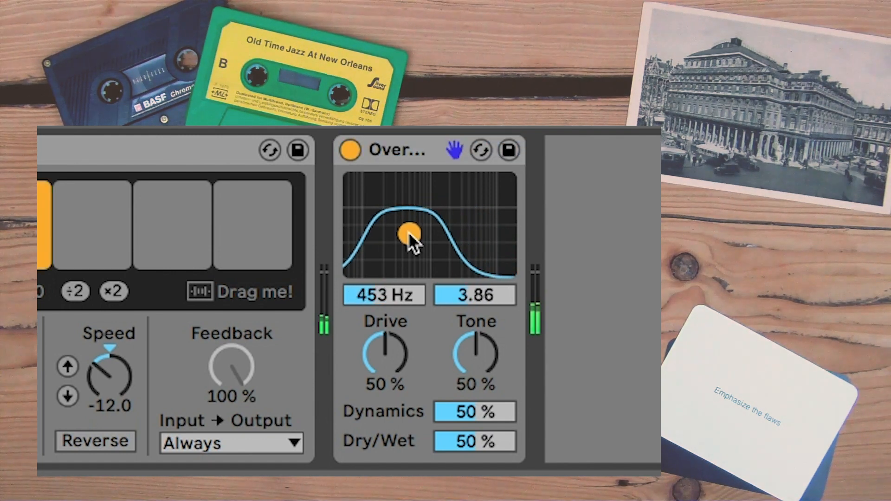
{"action": "mouse_move", "coordinate": [478, 446]}
{"action": "left_mouse_down"}
{"action": "mouse_move", "coordinate": [478, 463]}
{"action": "mouse_move", "coordinate": [479, 453]}
{"action": "left_mouse_up"}
{"action": "mouse_move", "coordinate": [385, 355]}
{"action": "left_mouse_down"}
{"action": "mouse_move", "coordinate": [385, 338]}
{"action": "mouse_move", "coordinate": [385, 360]}
{"action": "left_mouse_up"}
{"action": "left_click_drag", "start_coordinate": [409, 234], "coordinate": [419, 249]}
{"action": "left_click_drag", "start_coordinate": [467, 441], "coordinate": [467, 445]}
{"action": "left_click_drag", "start_coordinate": [392, 366], "coordinate": [391, 348]}
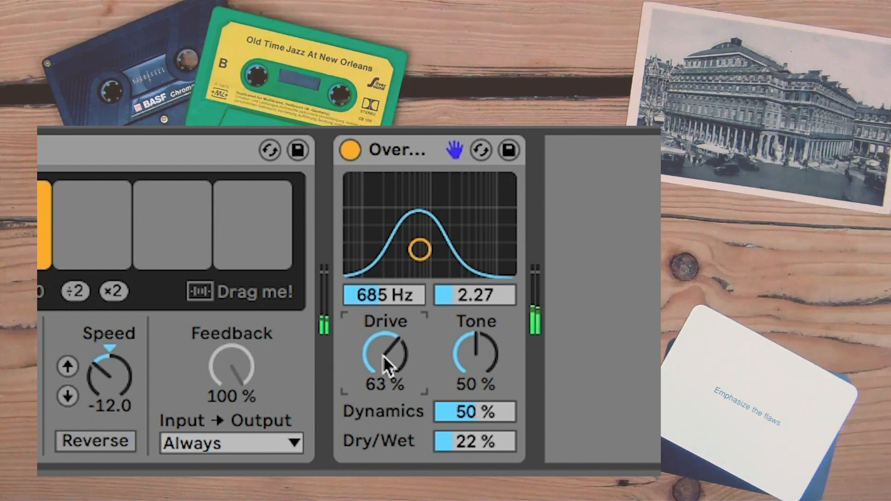
Step: Group the Overdrive into an Audio Effect Rack, show its macros and map Drive to Macro 1
{"action": "left_click", "coordinate": [410, 155]}
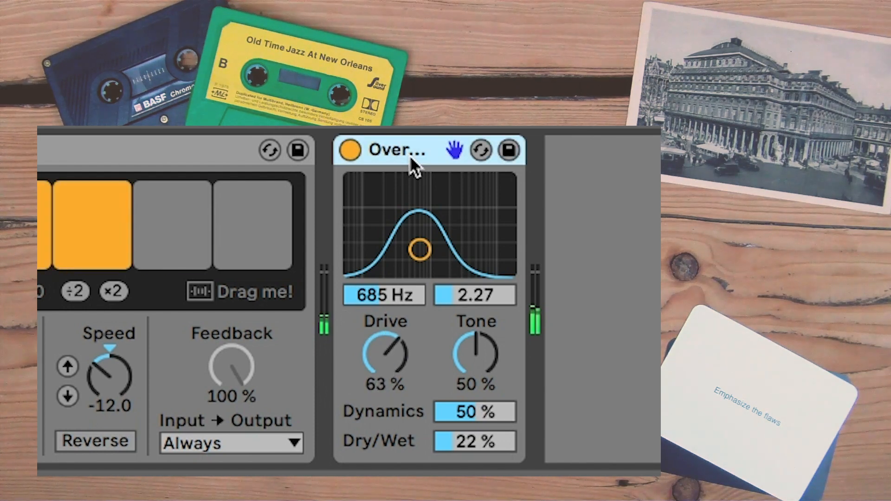
{"action": "key", "text": "ctrl+g"}
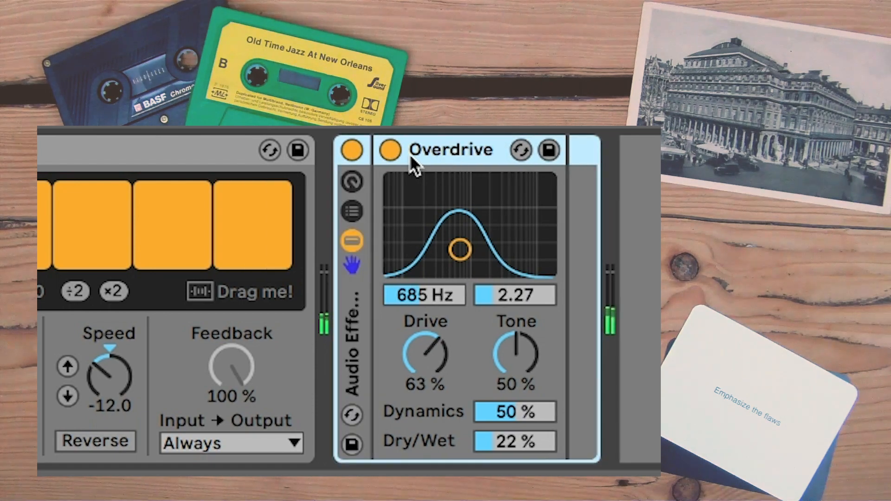
{"action": "left_click", "coordinate": [354, 180]}
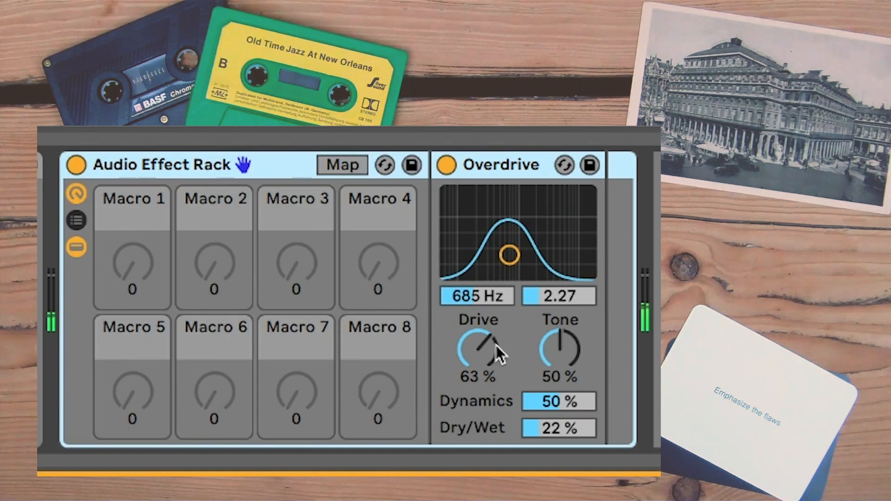
{"action": "right_click", "coordinate": [482, 344]}
{"action": "left_click", "coordinate": [583, 156]}
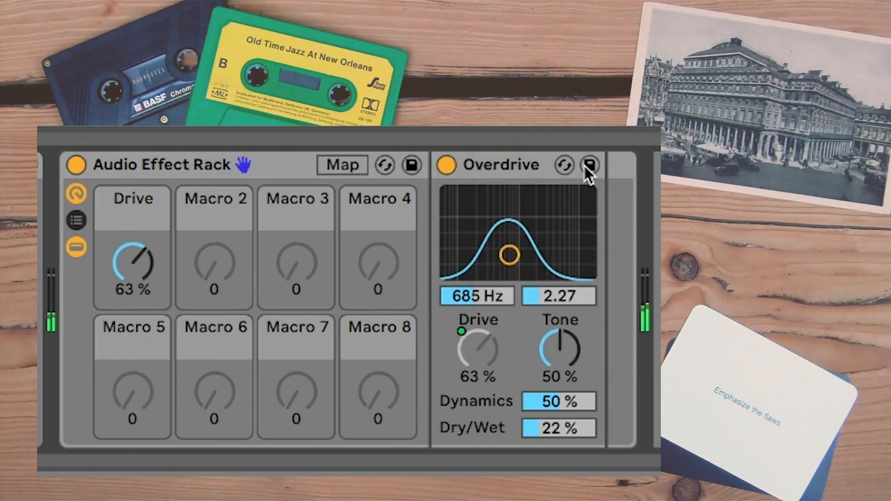
Step: Rename the rack's Drive macro to WEAR
{"action": "left_click", "coordinate": [138, 199]}
{"action": "key", "text": "ctrl+r"}
{"action": "type", "text": "WEAR"}
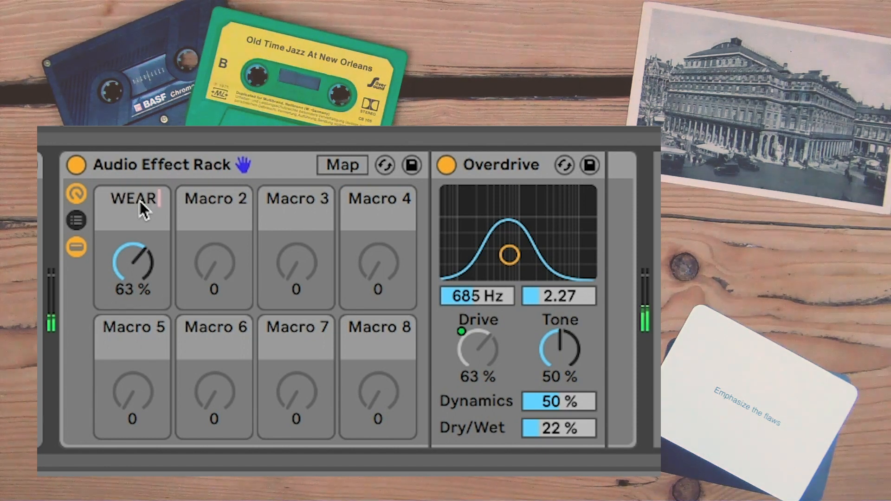
Step: Limit the WEAR macro's mapping to the Overdrive's Drive to a range of 20 % to 65 %
{"action": "left_click", "coordinate": [350, 158]}
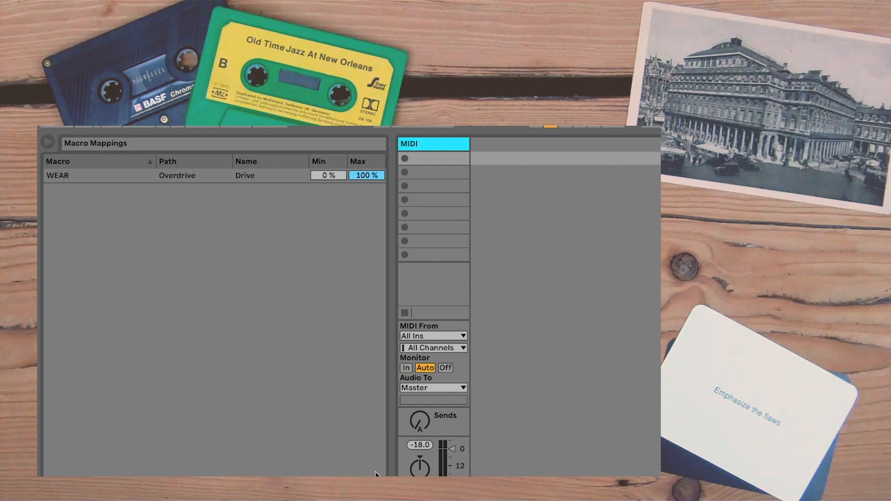
{"action": "left_click", "coordinate": [361, 181]}
{"action": "type", "text": "65"}
{"action": "left_click", "coordinate": [329, 179]}
{"action": "type", "text": "20"}
{"action": "key", "text": "Return"}
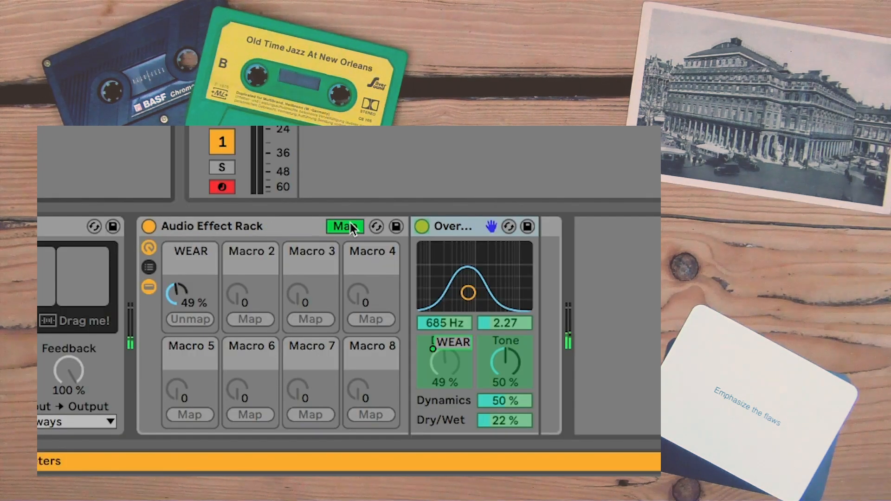
{"action": "left_click", "coordinate": [349, 227]}
Step: Set WEAR to 40 % and the Overdrive's filter to 1.04 kHz with a bandwidth of 3.16 and Dry/Wet to 36 %
{"action": "mouse_move", "coordinate": [190, 299]}
{"action": "left_mouse_down"}
{"action": "mouse_move", "coordinate": [191, 326]}
{"action": "mouse_move", "coordinate": [190, 282]}
{"action": "mouse_move", "coordinate": [191, 308]}
{"action": "left_mouse_up"}
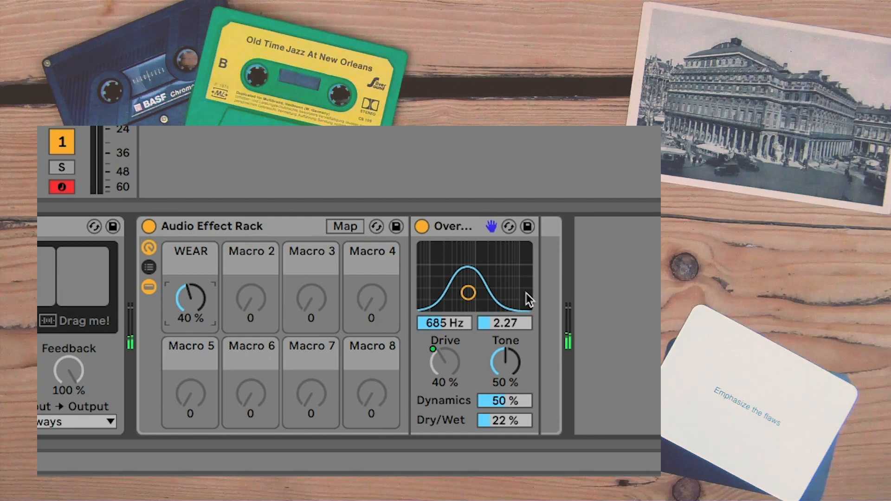
{"action": "left_click_drag", "start_coordinate": [468, 293], "coordinate": [475, 286]}
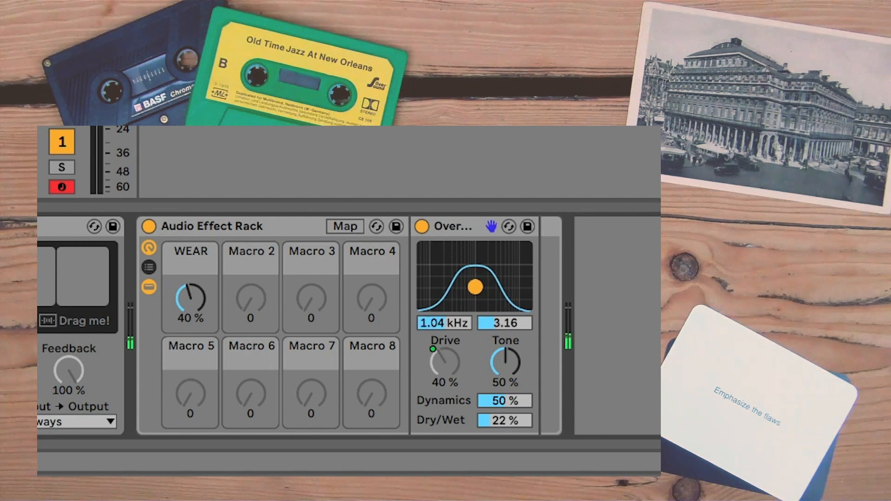
{"action": "mouse_move", "coordinate": [504, 421]}
{"action": "left_mouse_down"}
{"action": "mouse_move", "coordinate": [503, 397]}
{"action": "mouse_move", "coordinate": [503, 407]}
{"action": "left_mouse_up"}
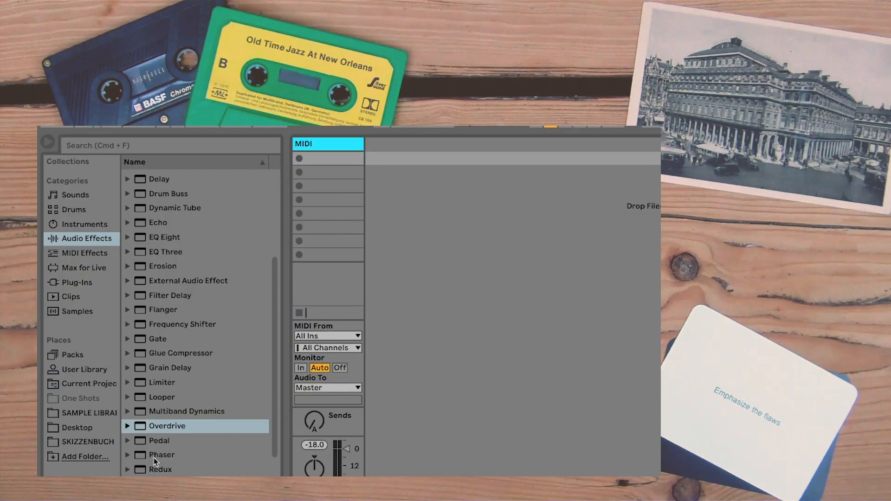
Step: Add a Saturator followed by a Glue Compressor after the Overdrive, together in a nested Audio Effect Rack
{"action": "scroll", "coordinate": [159, 432], "scroll_direction": "down", "scroll_amount": 4}
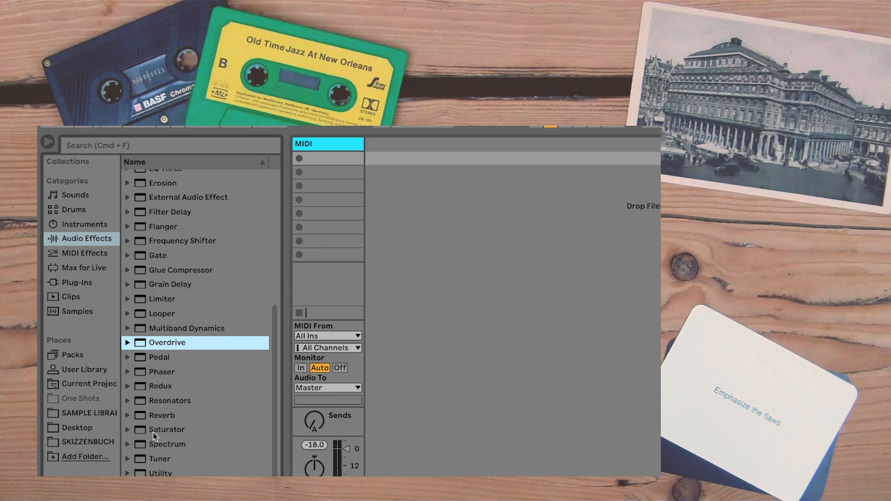
{"action": "left_click", "coordinate": [153, 432]}
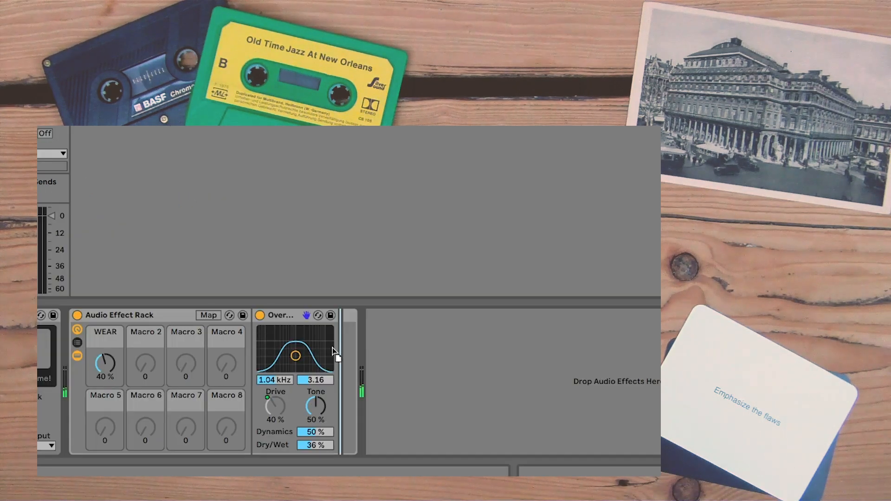
{"action": "left_click_drag", "start_coordinate": [332, 347], "coordinate": [334, 351]}
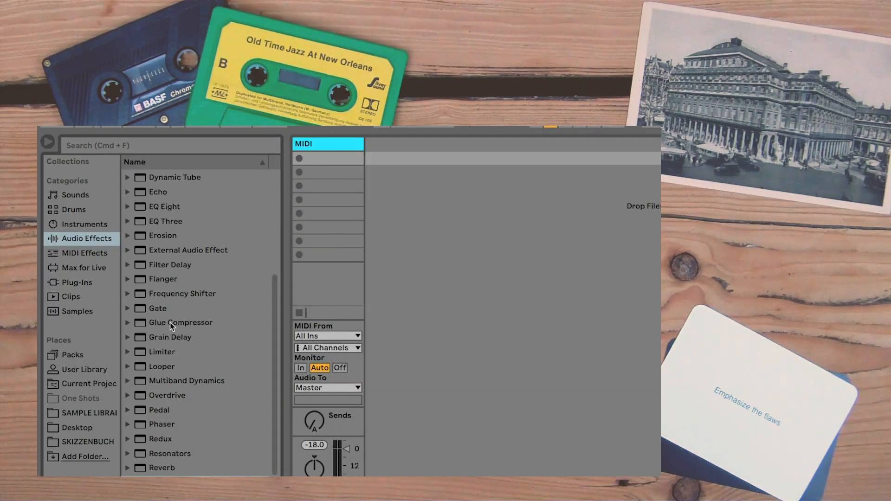
{"action": "left_click_drag", "start_coordinate": [181, 322], "coordinate": [429, 423]}
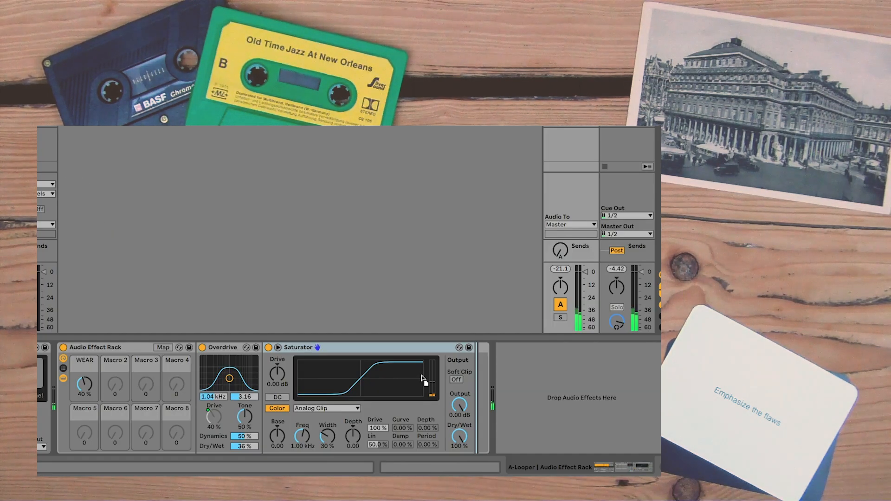
{"action": "left_click_drag", "start_coordinate": [421, 374], "coordinate": [421, 373]}
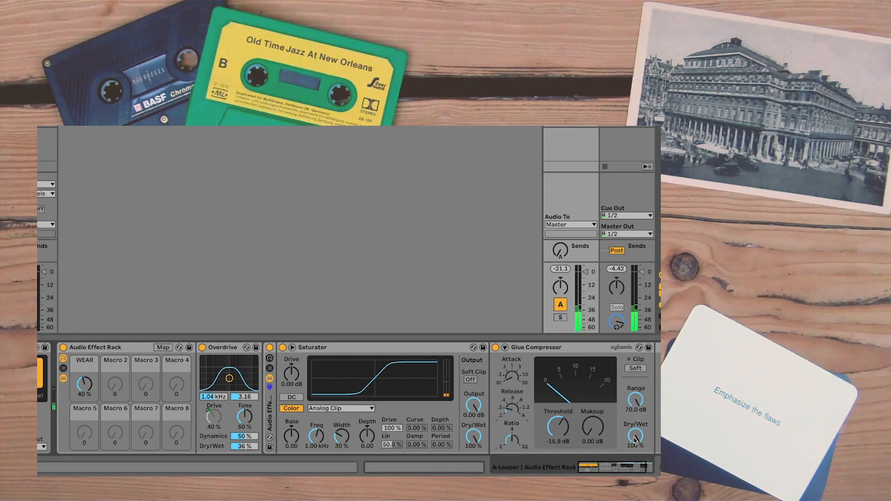
Step: Adjust the Saturator's Base, Drive and Output and the Glue Compressor's Makeup, and compare the sound with the Saturator bypassed
{"action": "left_click_drag", "start_coordinate": [292, 436], "coordinate": [291, 443]}
{"action": "left_click_drag", "start_coordinate": [291, 374], "coordinate": [292, 359]}
{"action": "left_click_drag", "start_coordinate": [473, 405], "coordinate": [473, 426]}
{"action": "left_click_drag", "start_coordinate": [588, 412], "coordinate": [588, 408]}
{"action": "left_click", "coordinate": [283, 347]}
{"action": "left_click", "coordinate": [283, 348]}
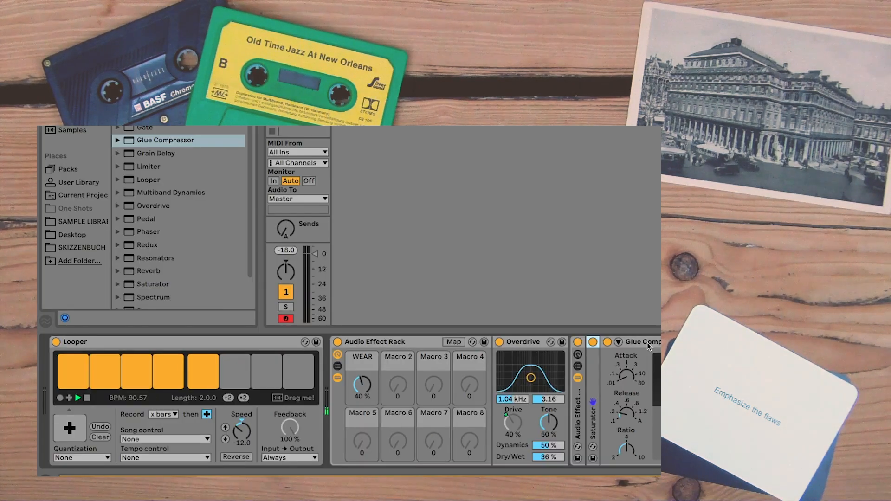
Step: Compare the loop's sound with the whole Audio Effect Rack switched off and on
{"action": "left_click", "coordinate": [338, 342]}
{"action": "left_click", "coordinate": [338, 342]}
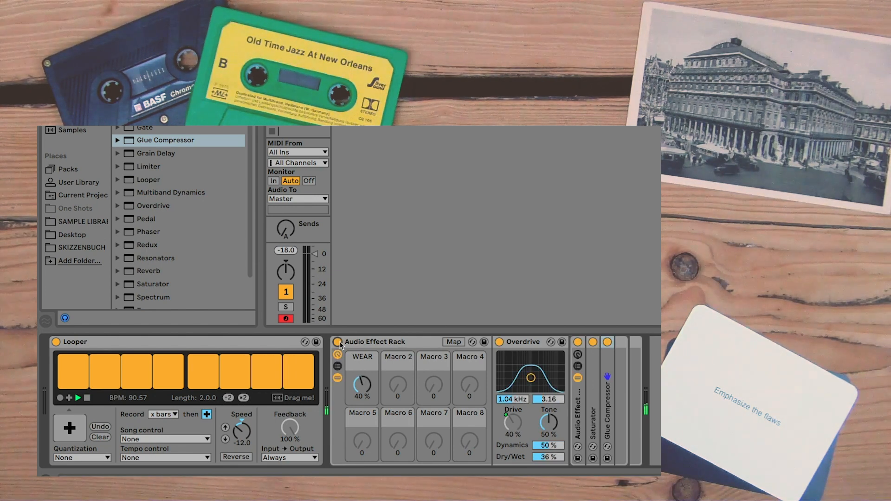
{"action": "left_click", "coordinate": [338, 342]}
{"action": "left_click", "coordinate": [339, 342]}
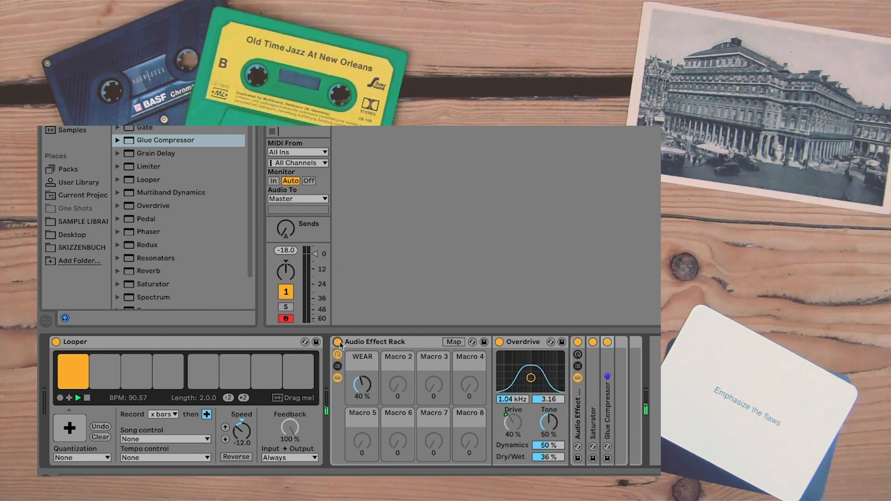
Step: Rename the outer Audio Effect Rack to TAPE
{"action": "left_click", "coordinate": [395, 342]}
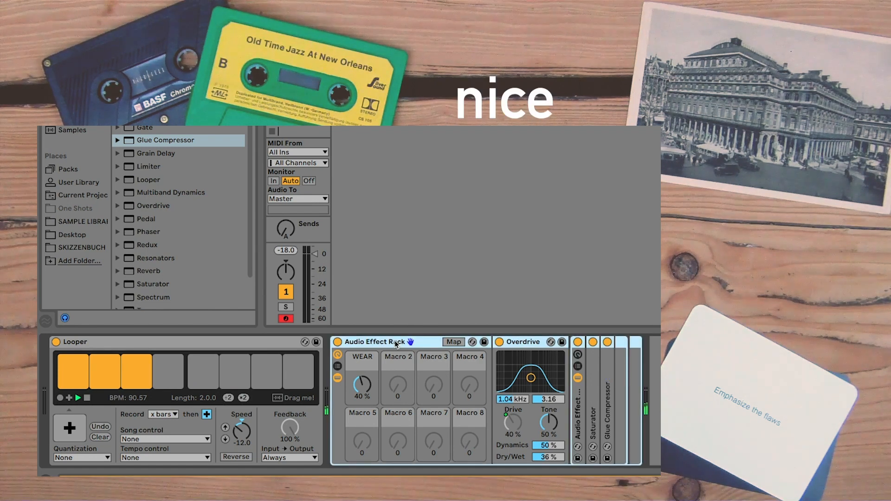
{"action": "key", "text": "ctrl+r"}
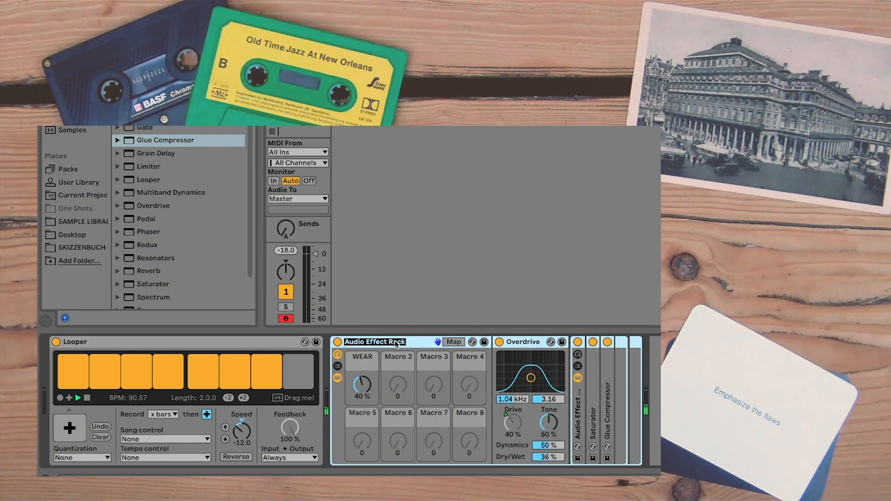
{"action": "type", "text": "TAPE"}
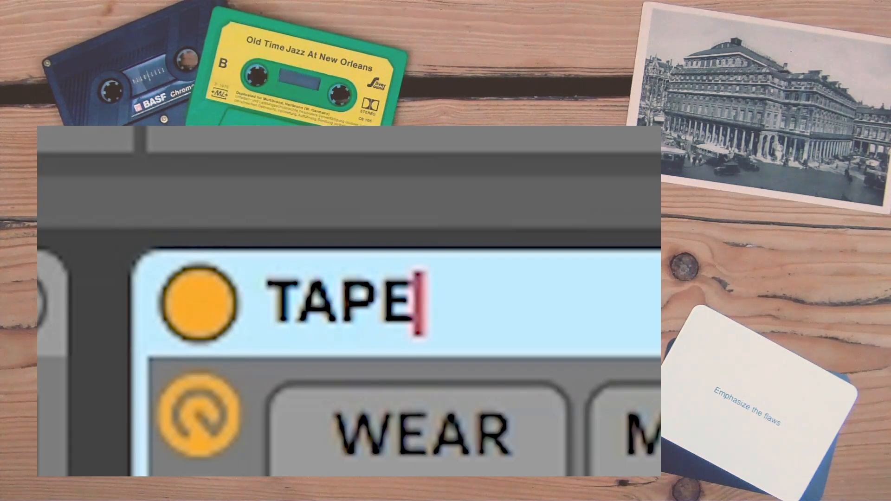
{"action": "key", "text": "Return"}
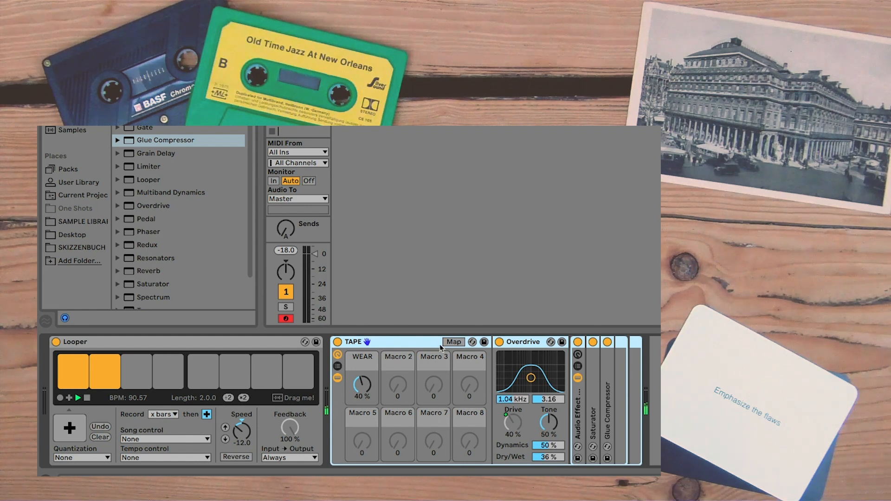
{"action": "double_click", "coordinate": [525, 343]}
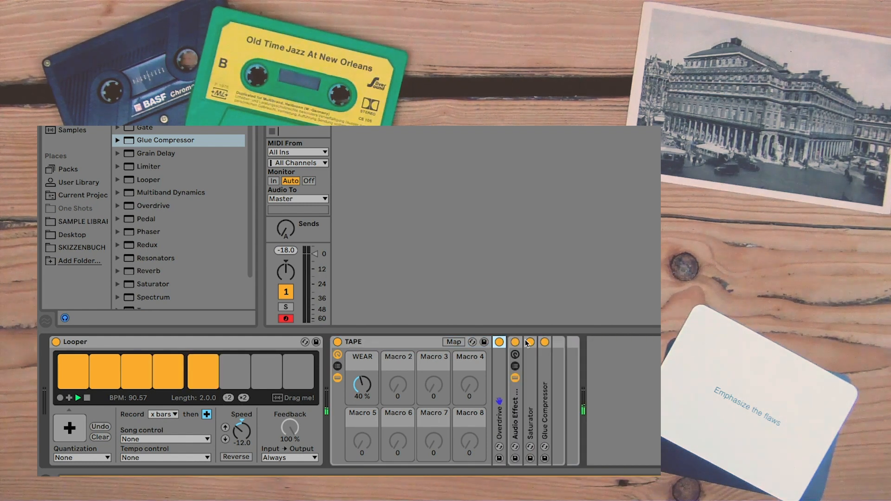
{"action": "double_click", "coordinate": [499, 369]}
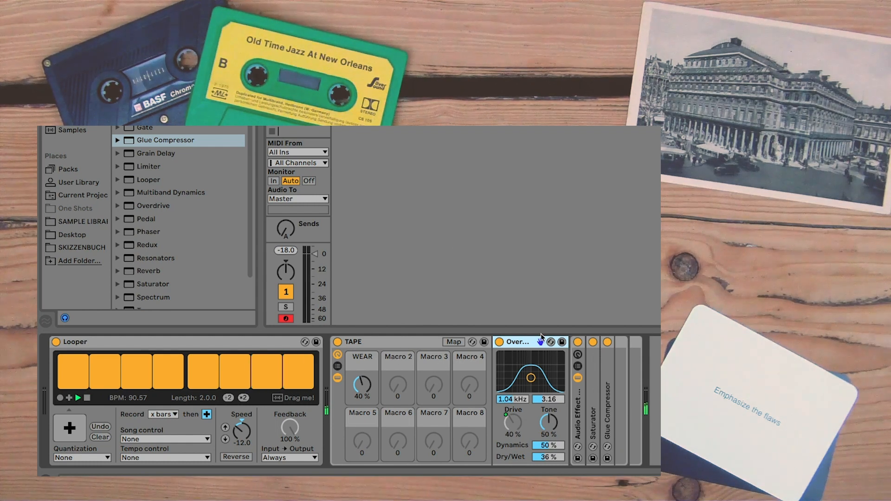
{"action": "double_click", "coordinate": [575, 412]}
{"action": "double_click", "coordinate": [575, 414]}
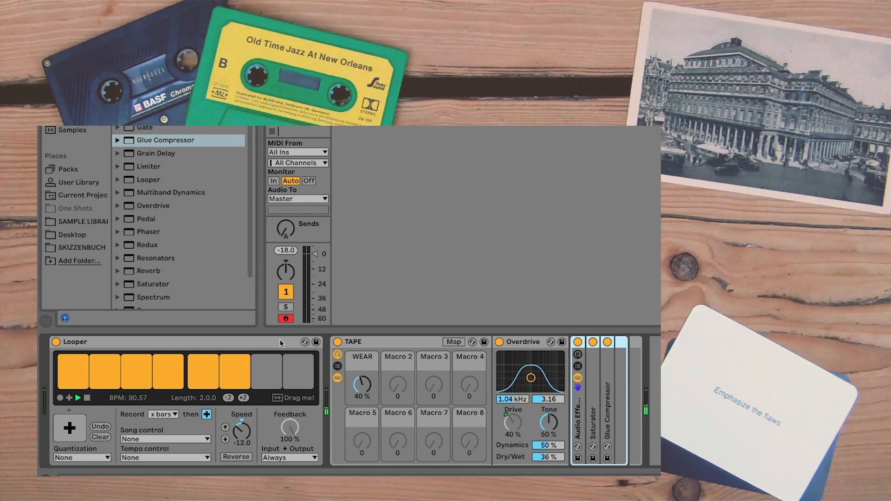
{"action": "left_click", "coordinate": [242, 435]}
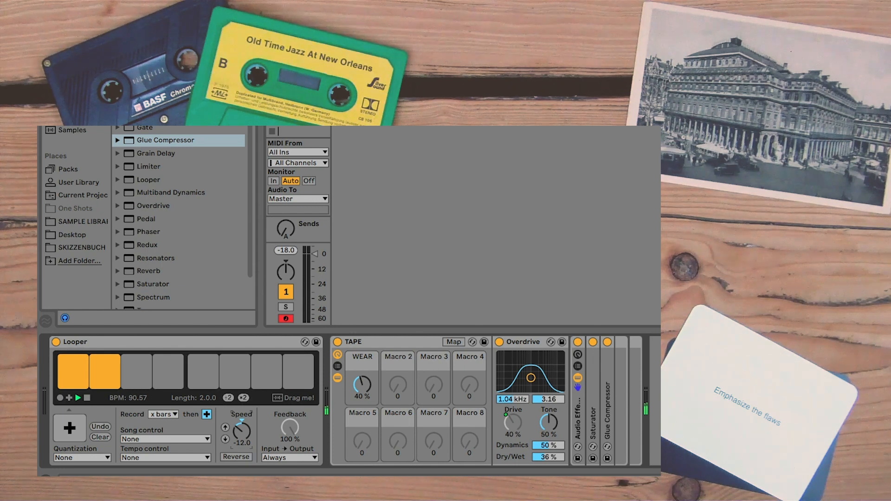
{"action": "left_click_drag", "start_coordinate": [242, 433], "coordinate": [242, 437]}
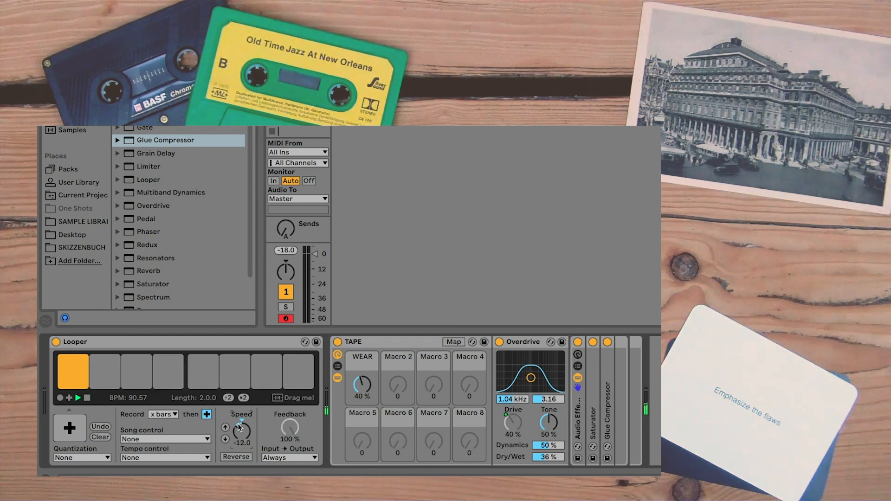
{"action": "left_click", "coordinate": [109, 345]}
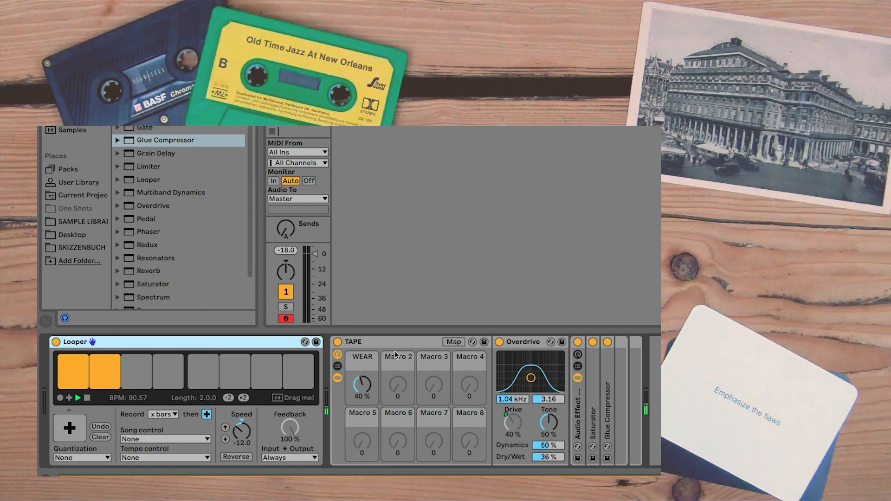
{"action": "left_click", "coordinate": [381, 344]}
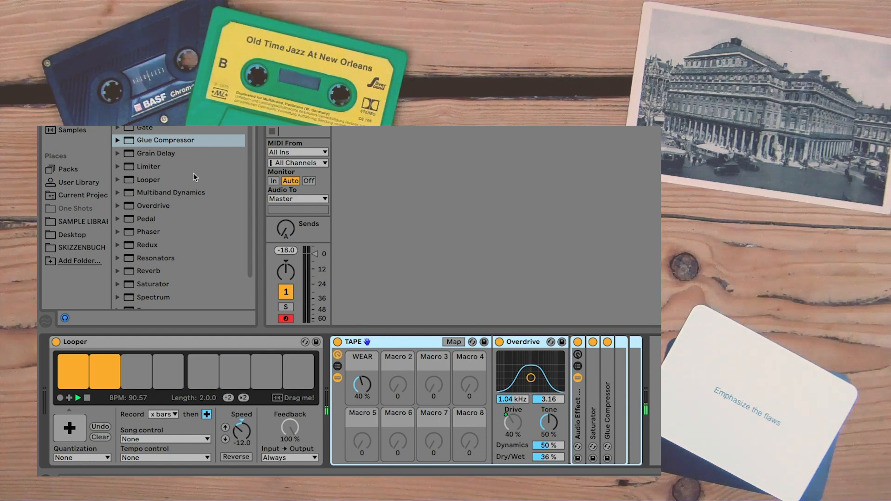
Step: Add a Phaser after the Overdrive, group it into its own Audio Effect Rack and show that rack's chain list
{"action": "scroll", "coordinate": [146, 263], "scroll_direction": "down", "scroll_amount": 2}
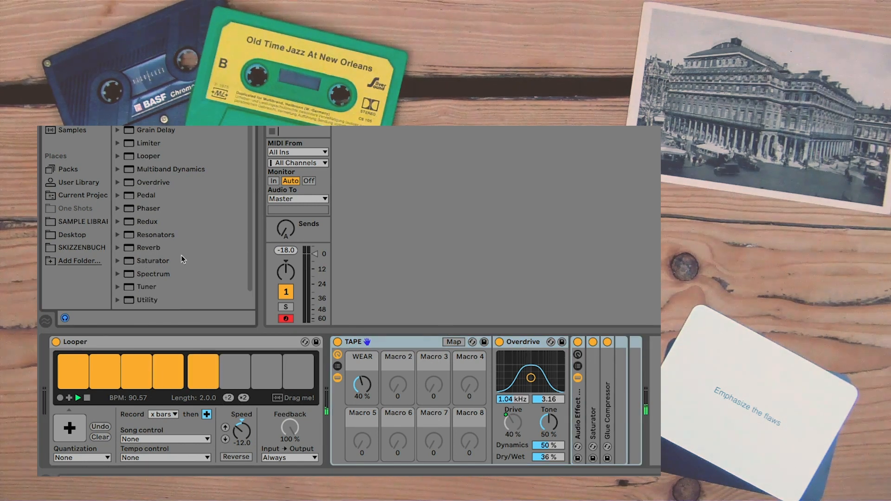
{"action": "left_click_drag", "start_coordinate": [147, 211], "coordinate": [563, 381]}
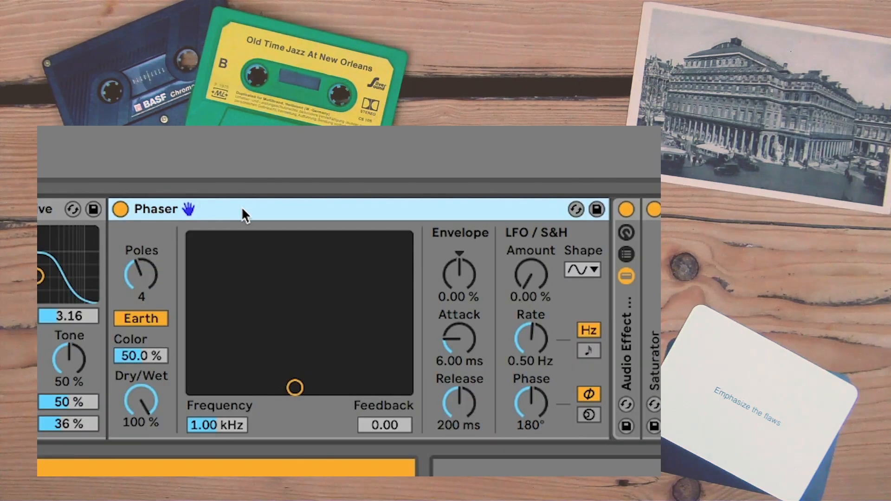
{"action": "key", "text": "ctrl+g"}
{"action": "left_click", "coordinate": [124, 255]}
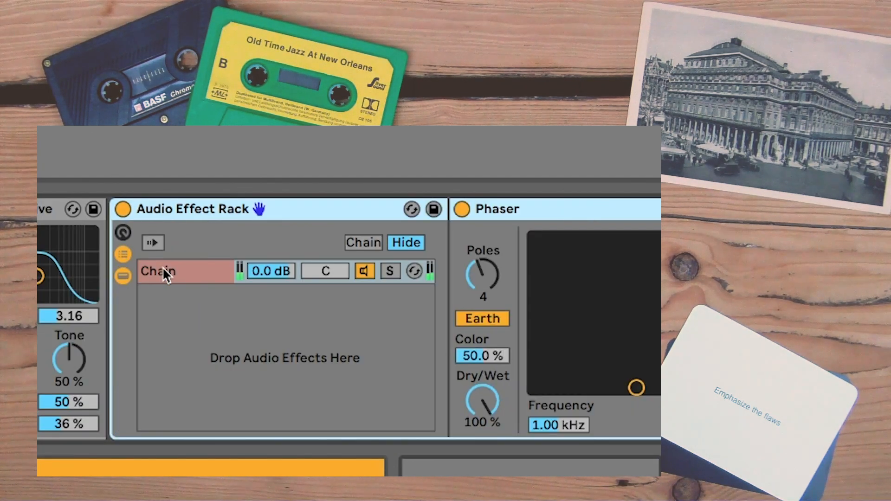
Step: Name the existing chain Phaser and create a second, empty chain named DRY in the same rack
{"action": "left_click", "coordinate": [171, 269]}
{"action": "key", "text": "ctrl+r"}
{"action": "type", "text": "Phaser"}
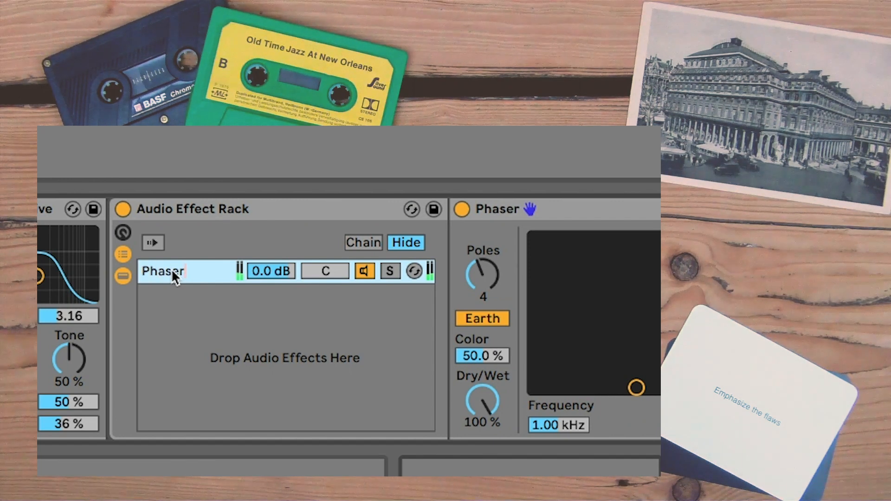
{"action": "key", "text": "Return"}
{"action": "right_click", "coordinate": [205, 316]}
{"action": "left_click", "coordinate": [208, 323]}
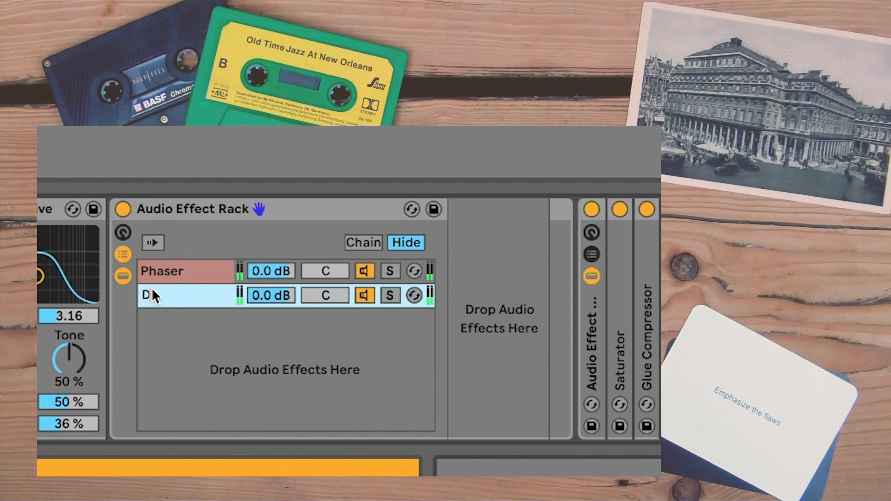
{"action": "type", "text": "DRY"}
{"action": "key", "text": "Return"}
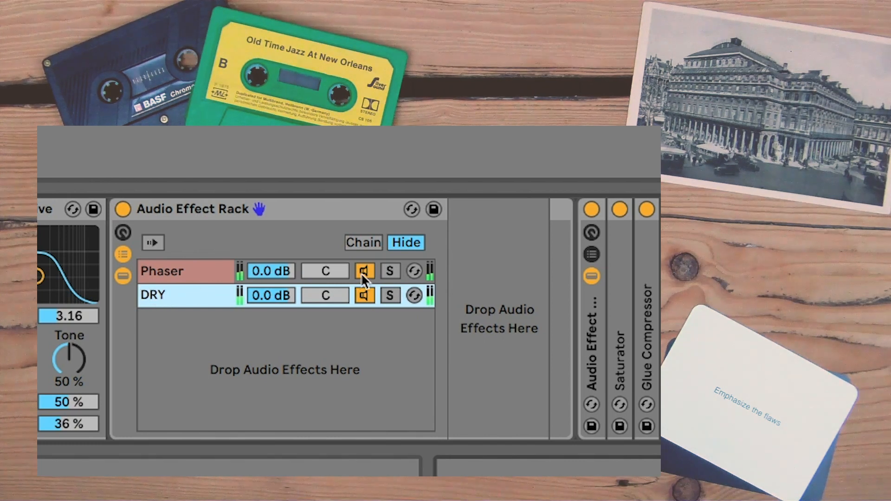
Step: Solo the Phaser chain and set the Phaser's Frequency to 914 Hz, Feedback to 0.92 and LFO Amount to 32.5 %
{"action": "left_click", "coordinate": [389, 273]}
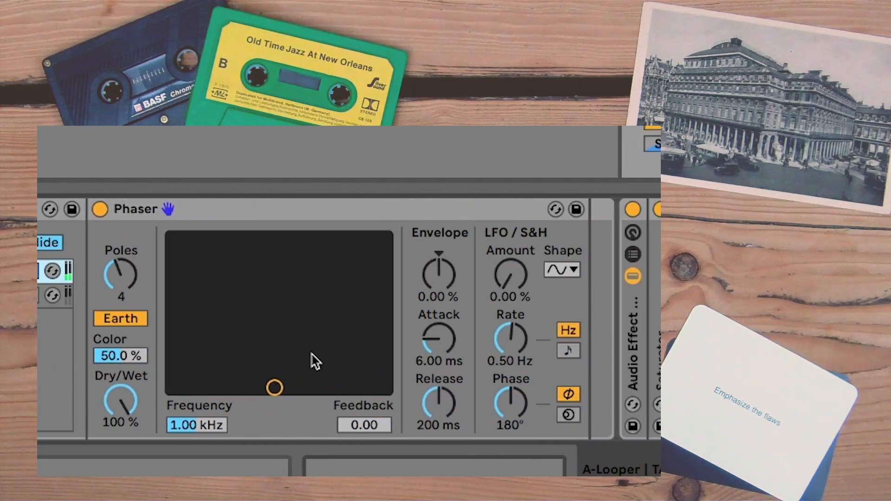
{"action": "left_click_drag", "start_coordinate": [270, 374], "coordinate": [262, 279]}
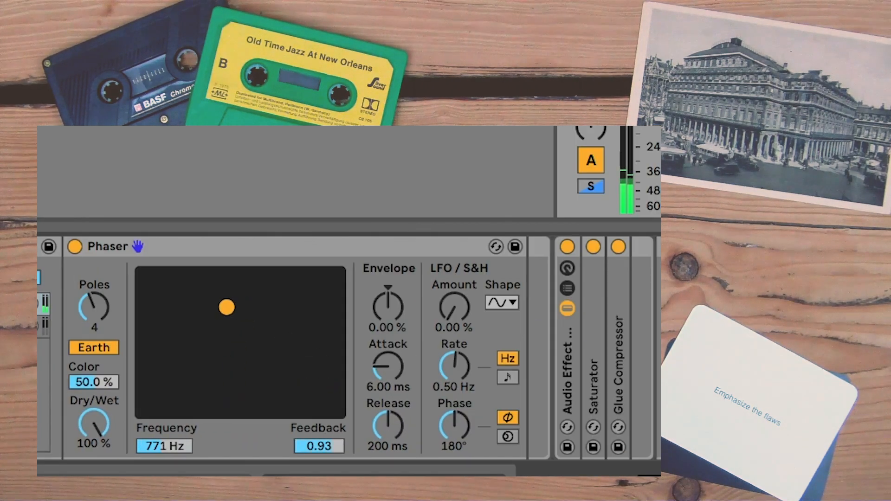
{"action": "left_click_drag", "start_coordinate": [224, 310], "coordinate": [232, 310]}
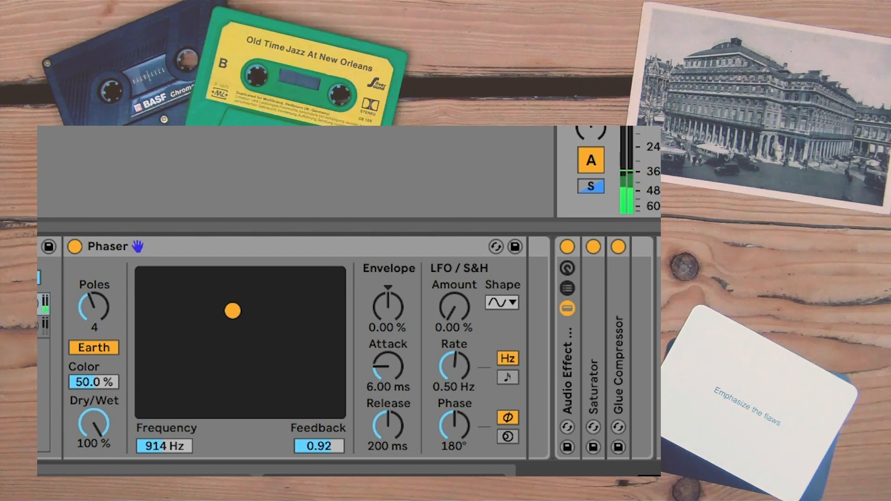
{"action": "mouse_move", "coordinate": [462, 309]}
{"action": "left_mouse_down"}
{"action": "mouse_move", "coordinate": [461, 282]}
{"action": "mouse_move", "coordinate": [462, 291]}
{"action": "left_mouse_up"}
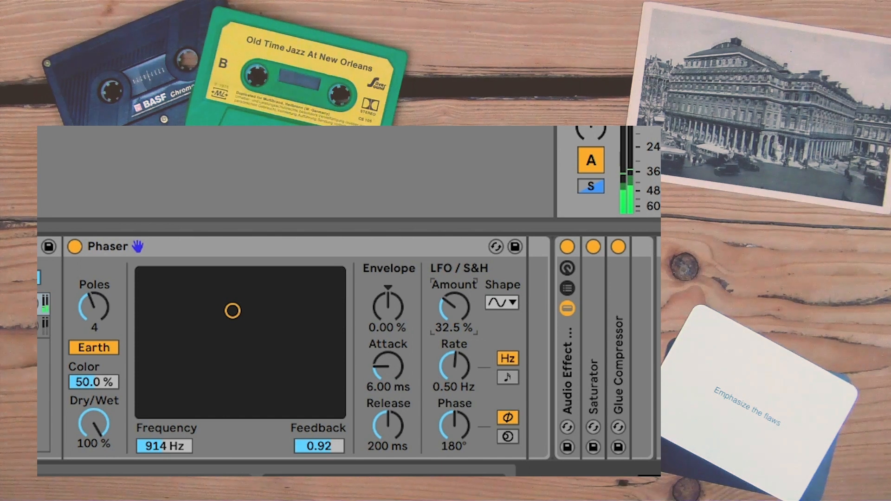
Step: Set the Phaser's LFO Rate to 0.11 Hz and its LFO Amount to 31.0 %, and map the Amount to Macro 2 of its rack
{"action": "left_click_drag", "start_coordinate": [454, 366], "coordinate": [454, 375]}
{"action": "left_click_drag", "start_coordinate": [454, 308], "coordinate": [455, 287]}
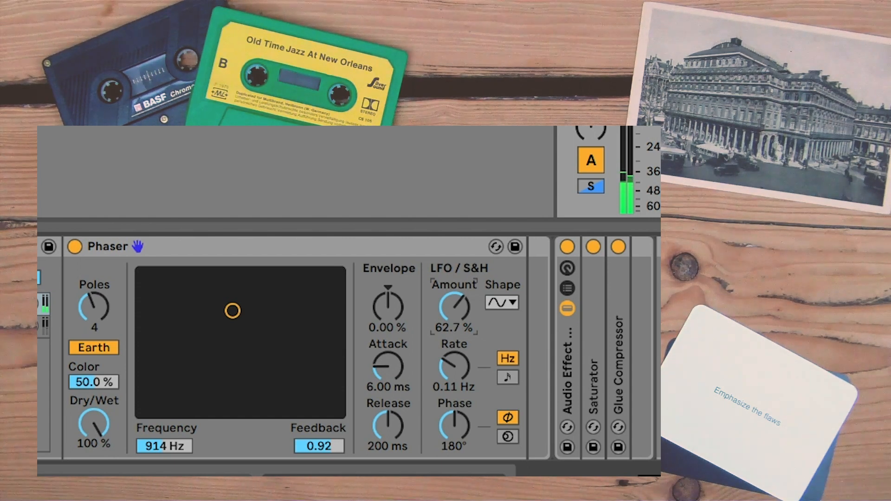
{"action": "mouse_move", "coordinate": [454, 286]}
{"action": "left_mouse_down"}
{"action": "mouse_move", "coordinate": [454, 307]}
{"action": "mouse_move", "coordinate": [449, 298]}
{"action": "left_mouse_up"}
{"action": "right_click", "coordinate": [450, 306]}
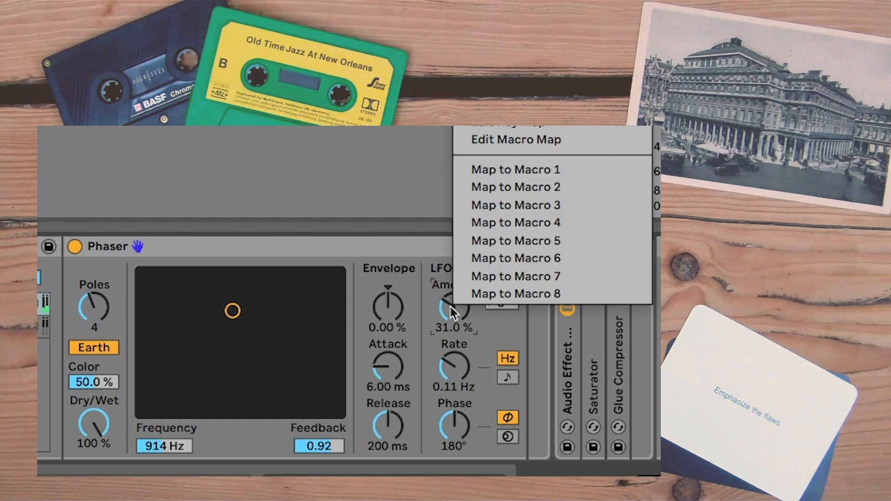
{"action": "left_click", "coordinate": [515, 187]}
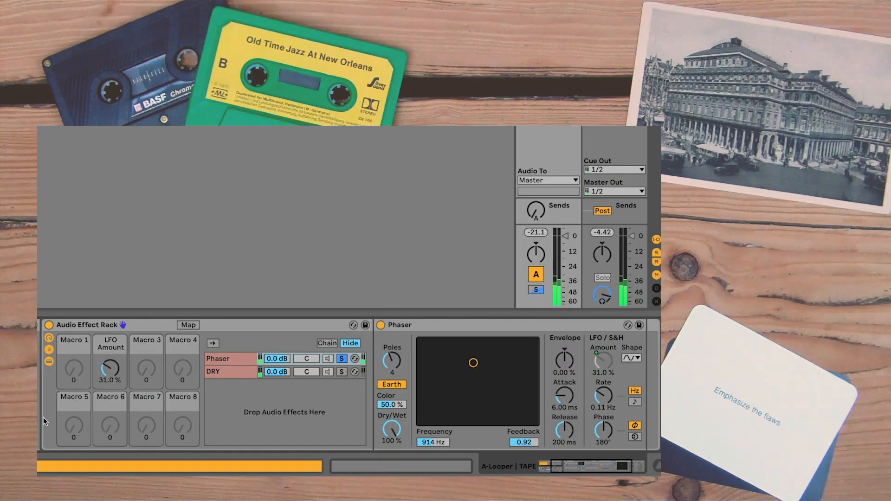
Step: Map the Phaser rack's LFO Amount macro to Macro 2 of the TAPE rack and rename that TAPE macro FLUTTER
{"action": "right_click", "coordinate": [109, 370]}
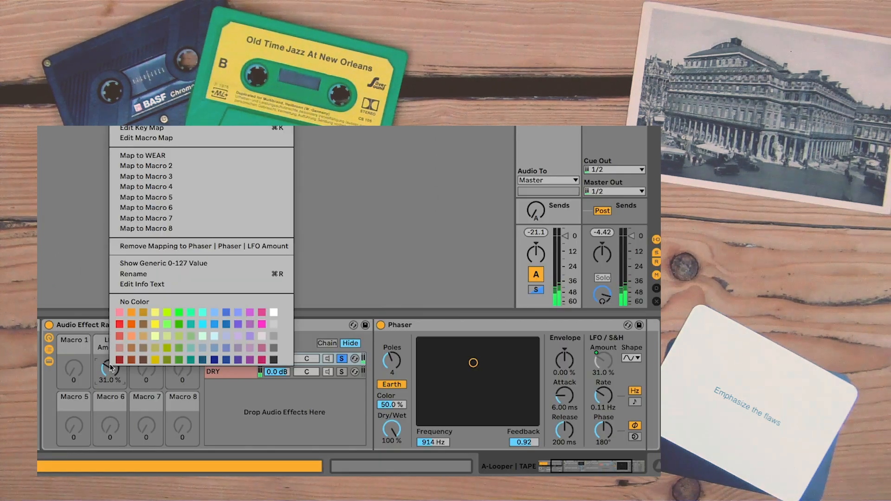
{"action": "left_click", "coordinate": [179, 168]}
{"action": "left_click", "coordinate": [98, 391]}
{"action": "key", "text": "ctrl+r"}
{"action": "type", "text": "FLUTTER"}
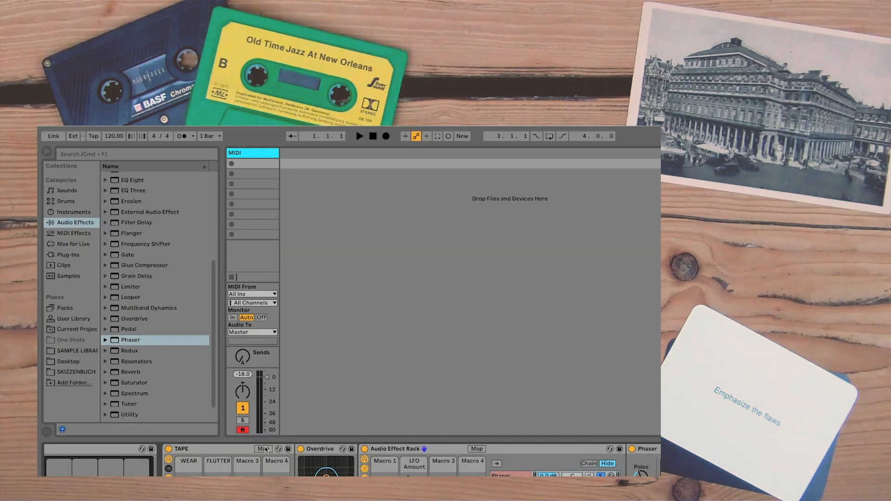
Step: Limit the FLUTTER macro's mapping range to 20.0–65.0 % and set the FLUTTER knob to 51.5 %
{"action": "left_click", "coordinate": [263, 448]}
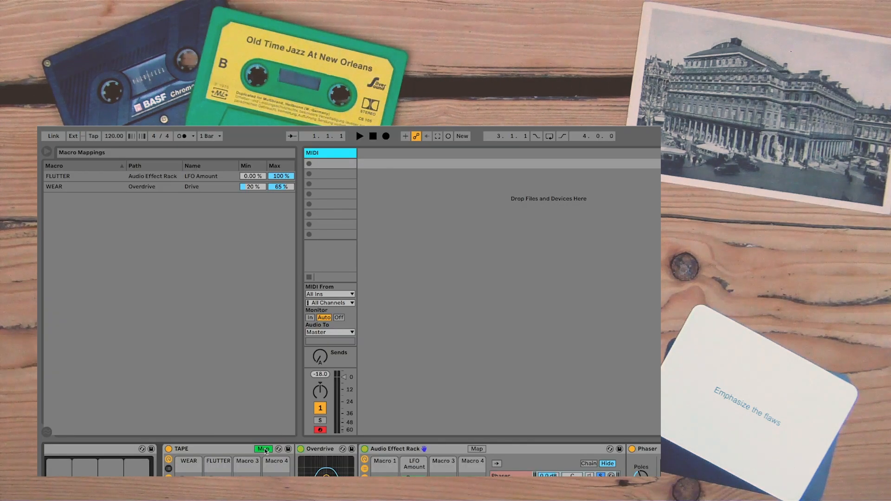
{"action": "left_click", "coordinate": [254, 177]}
{"action": "type", "text": "20"}
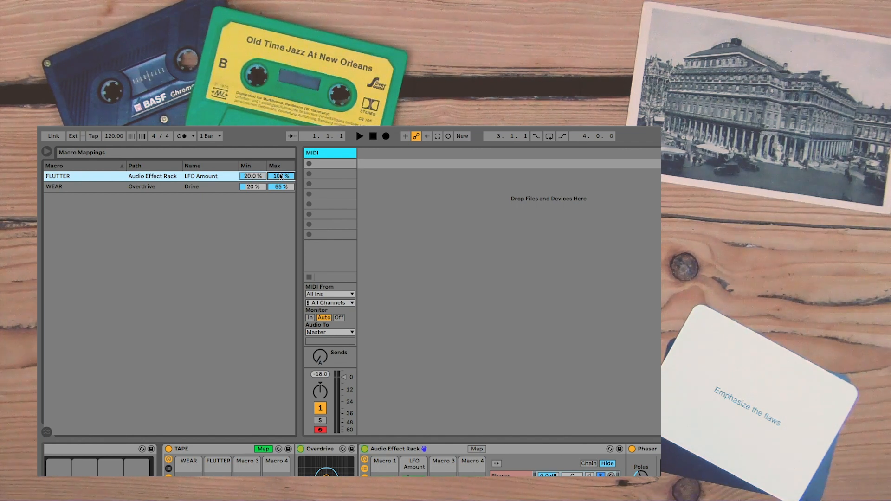
{"action": "type", "text": "65"}
{"action": "key", "text": "Return"}
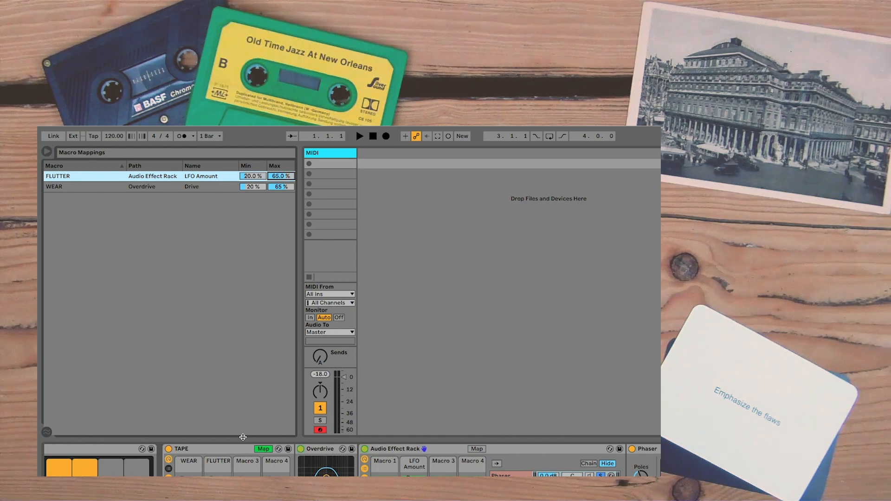
{"action": "left_click", "coordinate": [263, 449]}
{"action": "left_click_drag", "start_coordinate": [99, 398], "coordinate": [99, 392]}
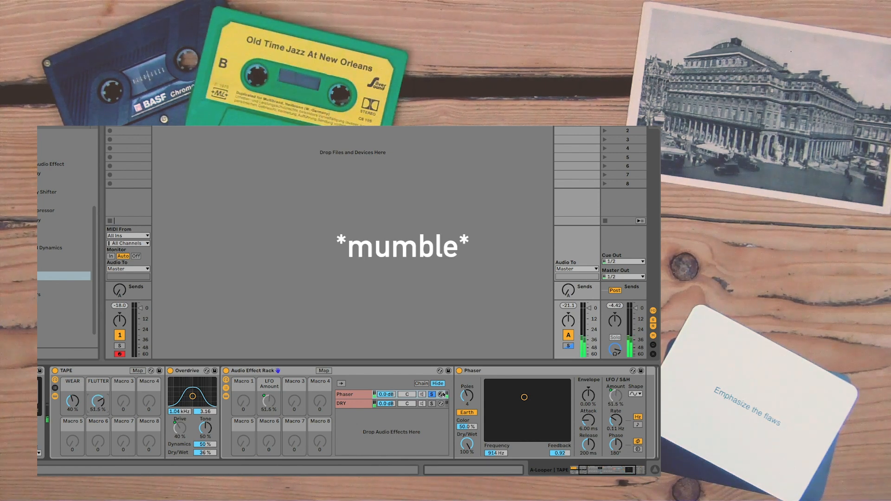
Step: Set the Phaser chain's volume to -8.0 dB and unsolo the chain
{"action": "left_click_drag", "start_coordinate": [386, 395], "coordinate": [385, 406]}
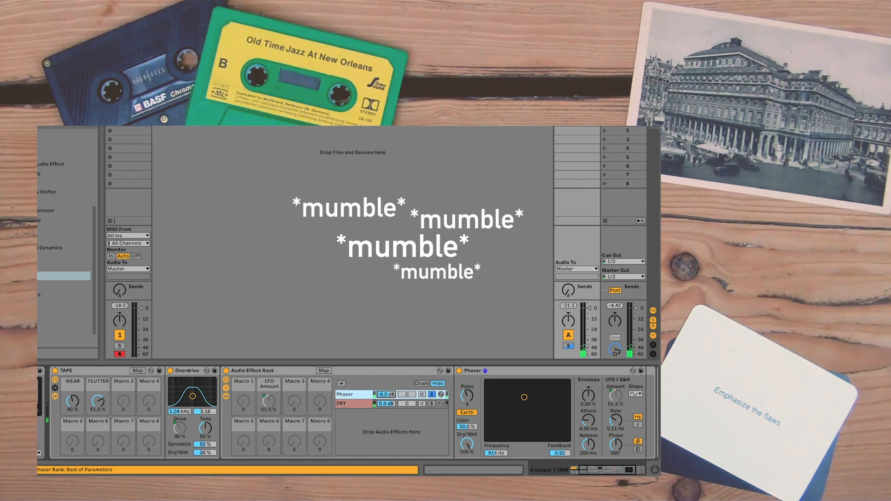
{"action": "left_click", "coordinate": [433, 394]}
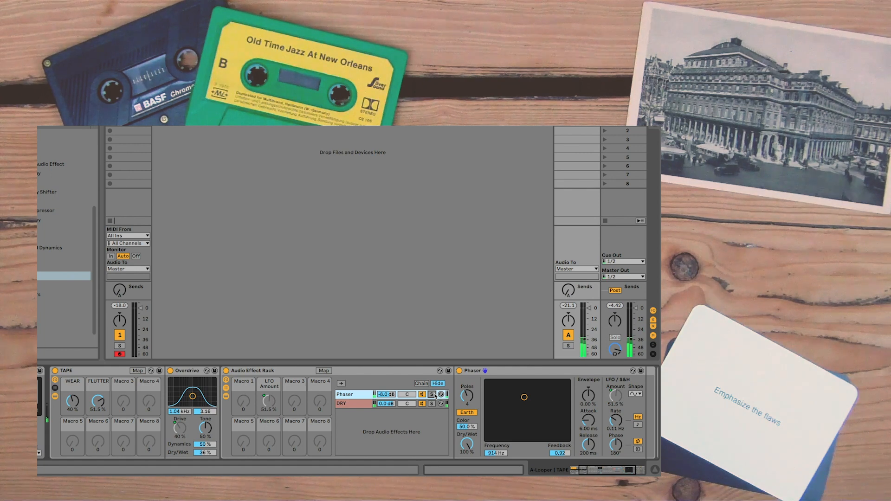
Step: Fold the Phaser rack and compare the sound with the whole TAPE rack off and on
{"action": "double_click", "coordinate": [374, 372]}
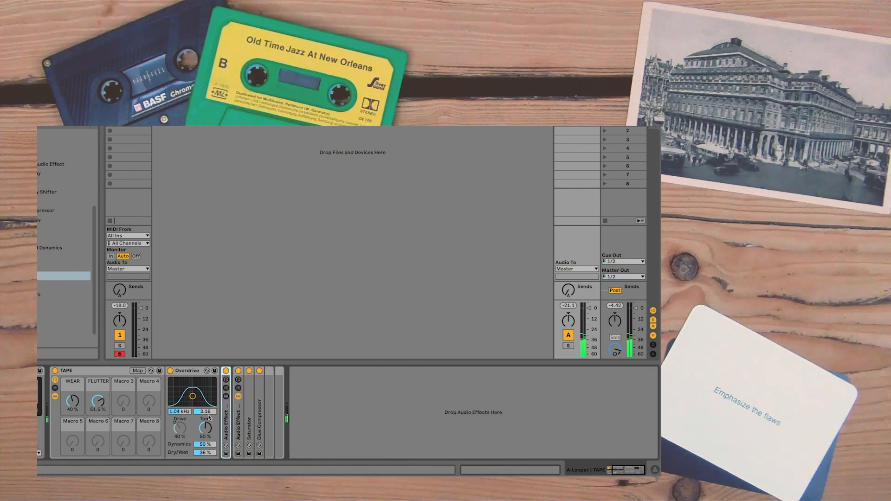
{"action": "left_click", "coordinate": [55, 370]}
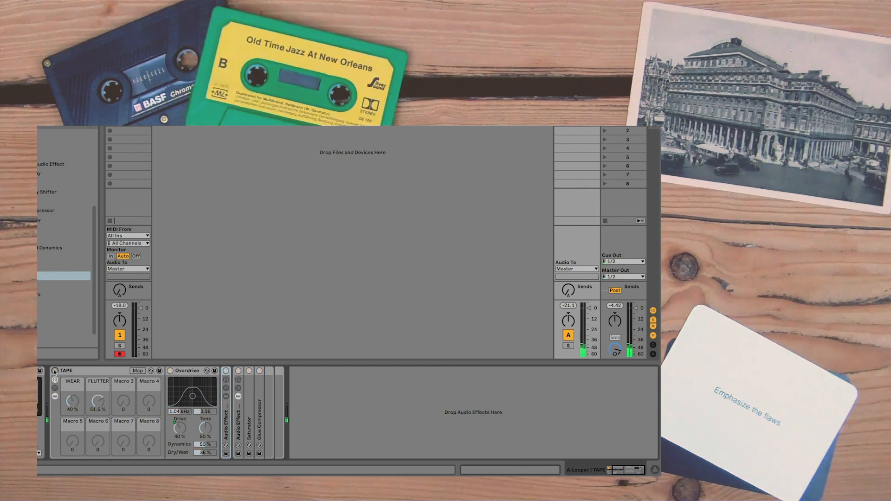
{"action": "left_click", "coordinate": [55, 371]}
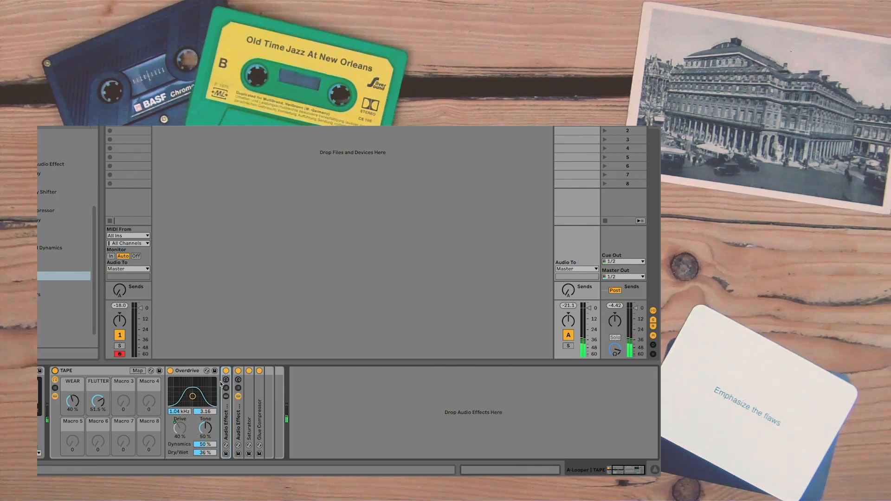
{"action": "double_click", "coordinate": [226, 414]}
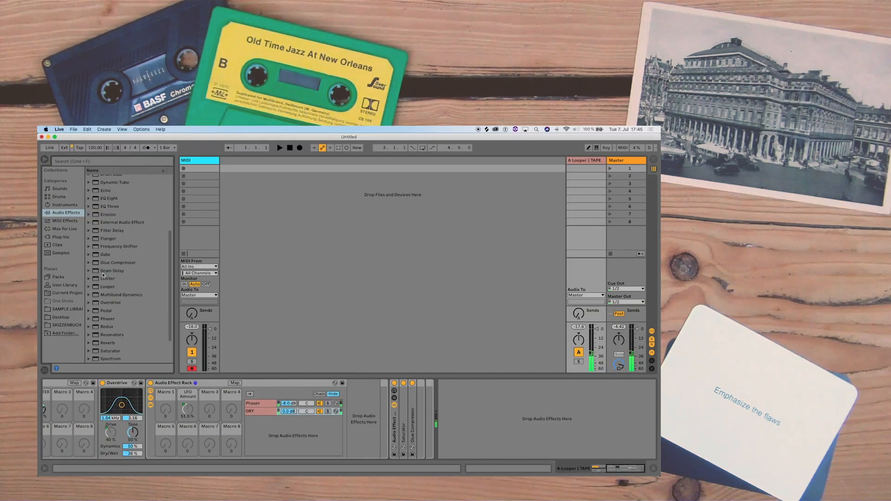
Step: Find the Delay effect and add it as a new third chain in the Phaser rack
{"action": "scroll", "coordinate": [103, 274], "scroll_direction": "down", "scroll_amount": 3}
{"action": "scroll", "coordinate": [112, 260], "scroll_direction": "up", "scroll_amount": 9}
{"action": "left_click", "coordinate": [107, 219]}
{"action": "left_click_drag", "start_coordinate": [103, 227], "coordinate": [275, 427]}
{"action": "left_click", "coordinate": [392, 384]}
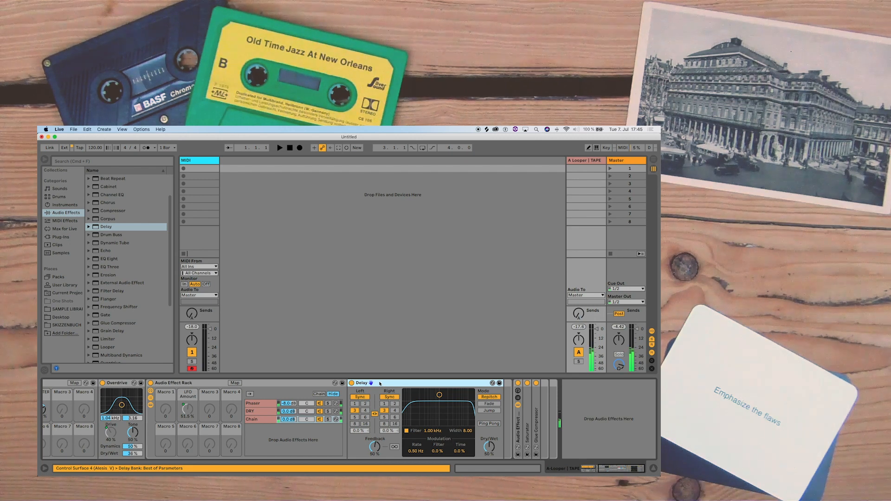
{"action": "right_click", "coordinate": [379, 384]}
{"action": "key", "text": "Escape"}
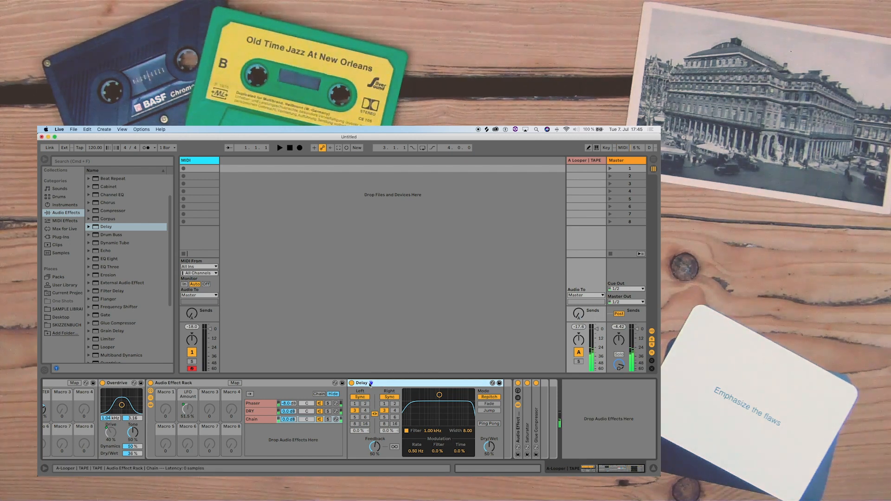
Step: Switch the Delay to time mode at 10.0 ms, with Feedback 17 % and Dry/Wet 100 %, and solo its chain
{"action": "left_click", "coordinate": [360, 397]}
{"action": "left_click_drag", "start_coordinate": [378, 449], "coordinate": [378, 464]}
{"action": "left_click_drag", "start_coordinate": [361, 413], "coordinate": [362, 445]}
{"action": "left_click", "coordinate": [328, 420]}
{"action": "left_click_drag", "start_coordinate": [489, 447], "coordinate": [489, 417]}
Step: Rename the Delay's chain as delay
{"action": "left_click", "coordinate": [260, 420]}
{"action": "key", "text": "super+r"}
{"action": "type", "text": "delay"}
{"action": "key", "text": "Return"}
Step: Set the Delay's filter to 776 Hz with Width 4.19, and unsolo its chain at a volume of -6.0 dB
{"action": "left_click_drag", "start_coordinate": [439, 395], "coordinate": [436, 409]}
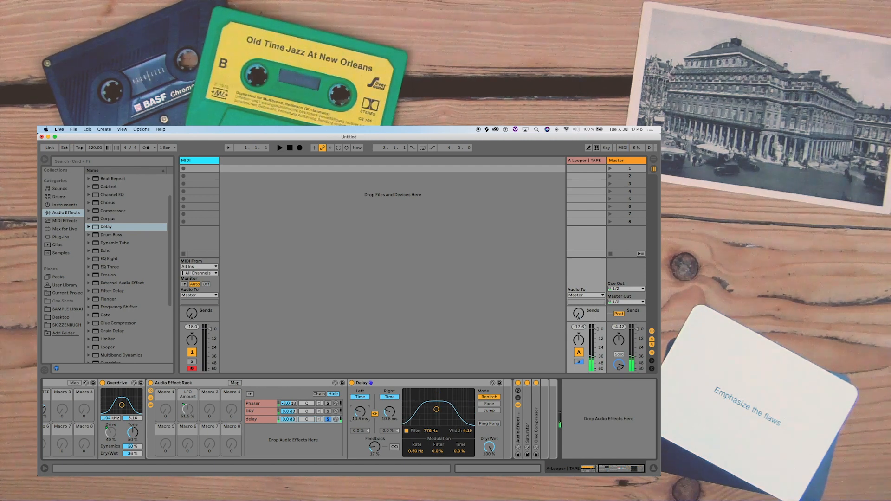
{"action": "left_click", "coordinate": [328, 419]}
{"action": "left_click_drag", "start_coordinate": [289, 420], "coordinate": [288, 427]}
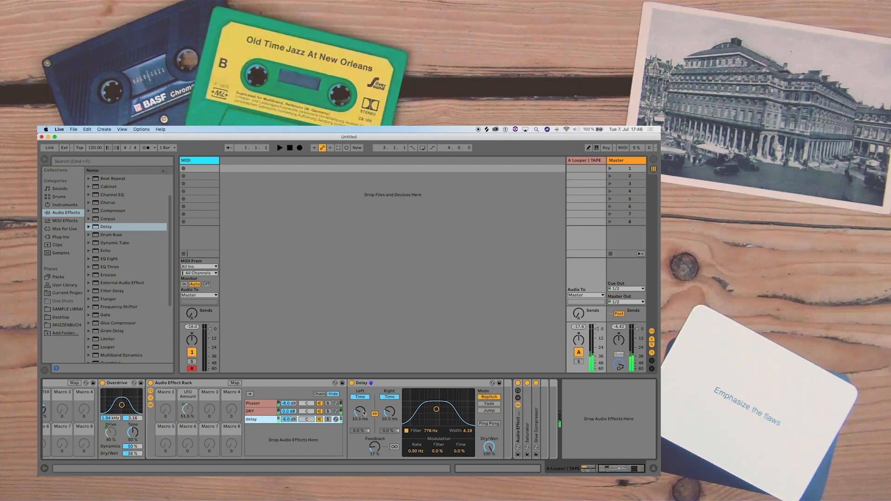
Step: Map the Delay's left time to Macro 3 of its rack, and map that macro to Macro 3 of the TAPE rack
{"action": "right_click", "coordinate": [364, 413]}
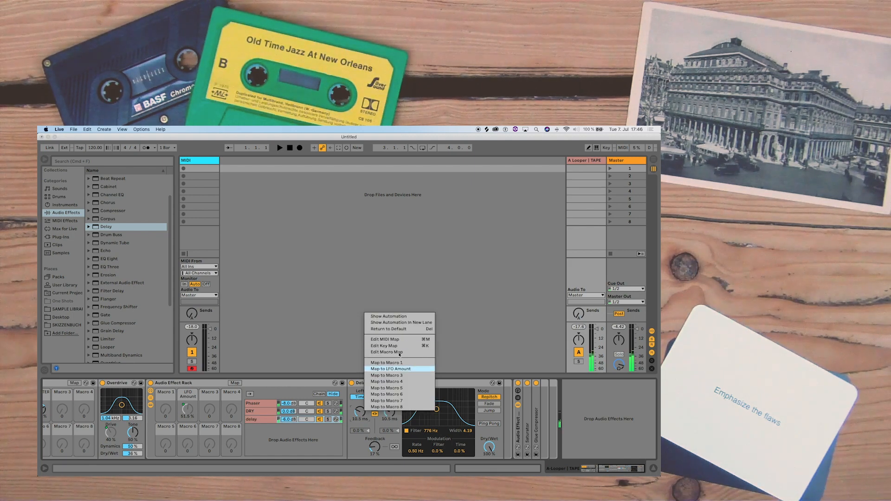
{"action": "left_click", "coordinate": [393, 376]}
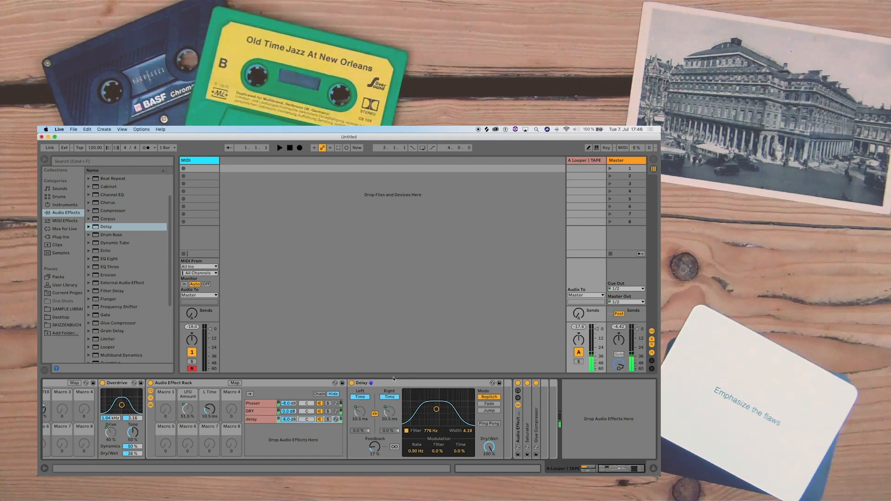
{"action": "right_click", "coordinate": [208, 411]}
{"action": "left_click", "coordinate": [237, 321]}
Step: Lower the maximum of the L Time range in the TAPE rack's macro mappings
{"action": "scroll", "coordinate": [204, 399], "scroll_direction": "left", "scroll_amount": 3}
{"action": "left_click", "coordinate": [154, 383]}
{"action": "left_click", "coordinate": [200, 187]}
{"action": "left_click_drag", "start_coordinate": [220, 186], "coordinate": [220, 260]}
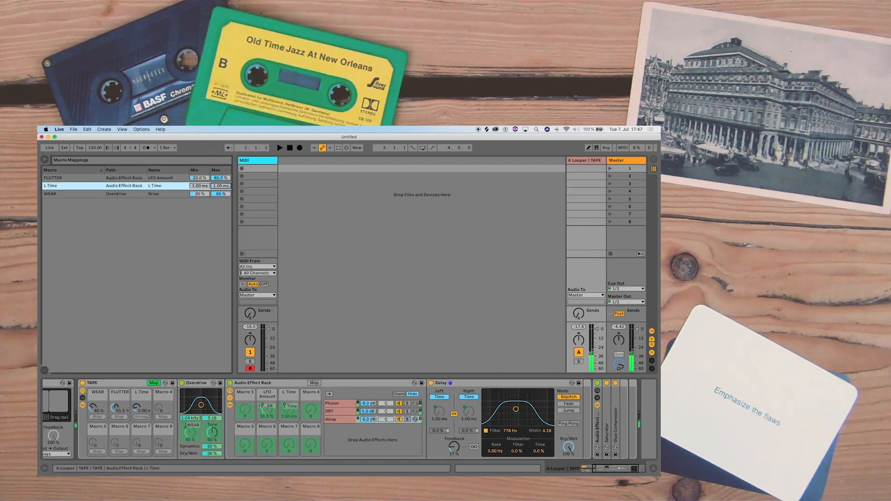
{"action": "left_click_drag", "start_coordinate": [220, 185], "coordinate": [221, 185]}
{"action": "left_click_drag", "start_coordinate": [220, 186], "coordinate": [220, 188]}
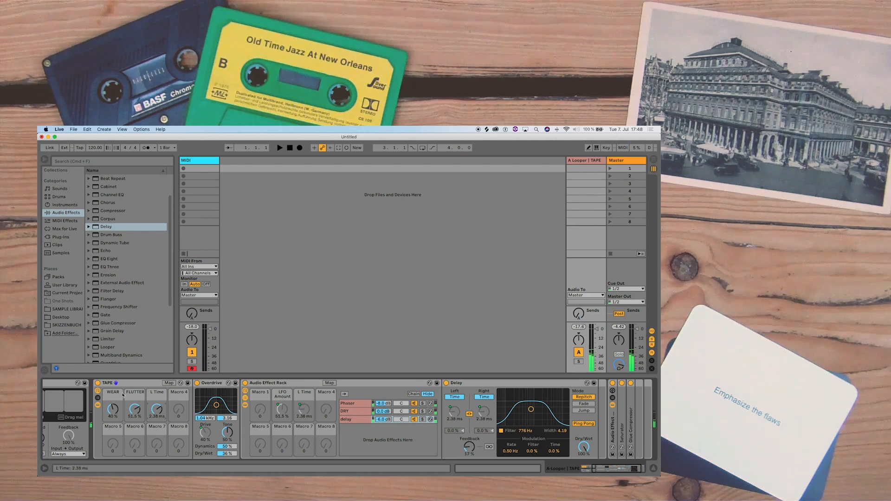
Step: Rename the TAPE rack's WEAR macro as DRIVE and its L Time macro as WEAR
{"action": "key", "text": "super+r"}
{"action": "type", "text": "DRIVE"}
{"action": "key", "text": "Return"}
{"action": "left_click", "coordinate": [157, 395]}
{"action": "key", "text": "super+r"}
{"action": "type", "text": "WEAR"}
{"action": "key", "text": "Return"}
Step: Add an Auto Pan as a new chain in the Phaser rack, soloed and panned 50R, with Amount 35.7 % and Rate 0.05 Hz
{"action": "scroll", "coordinate": [120, 209], "scroll_direction": "up", "scroll_amount": 2}
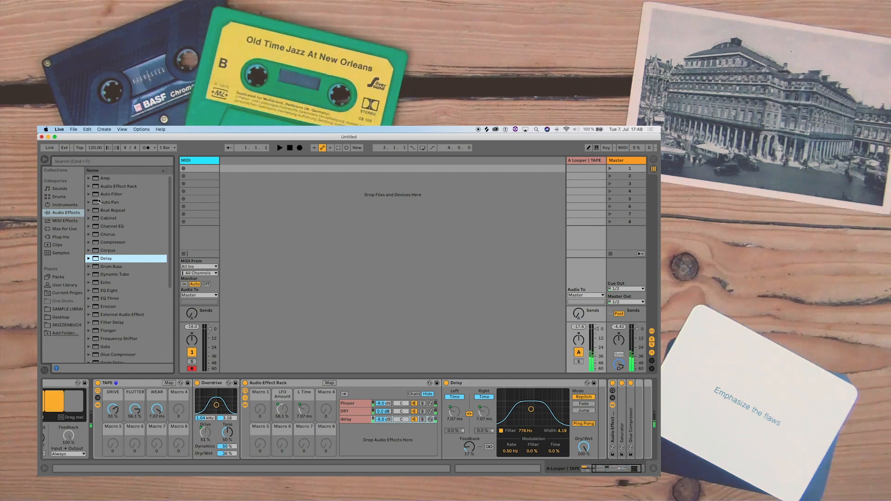
{"action": "left_click_drag", "start_coordinate": [99, 201], "coordinate": [351, 437]}
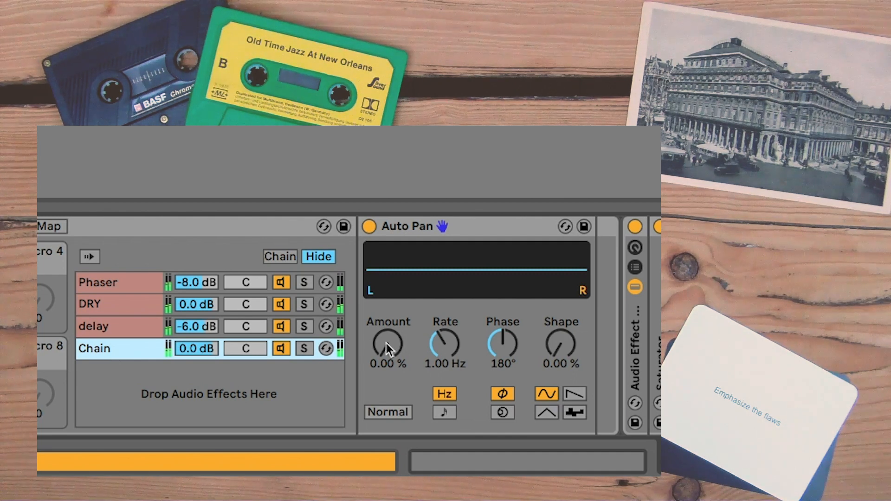
{"action": "left_click_drag", "start_coordinate": [389, 345], "coordinate": [389, 302]}
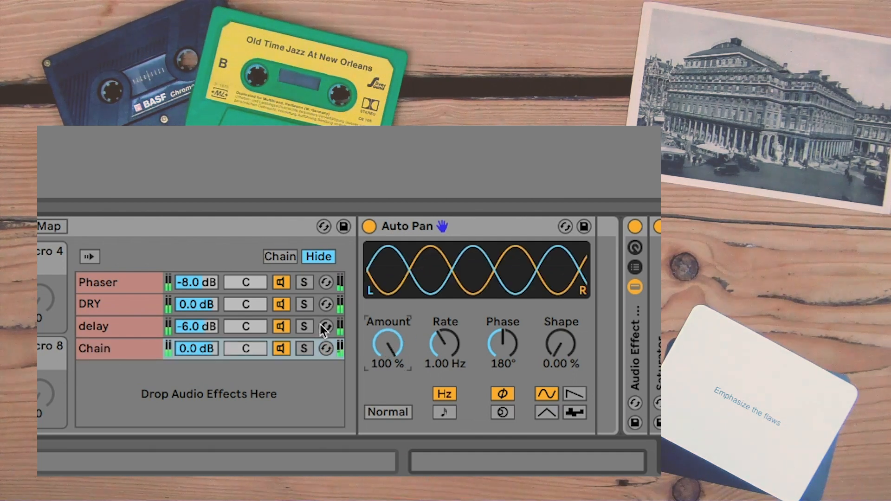
{"action": "left_click_drag", "start_coordinate": [440, 349], "coordinate": [439, 378]}
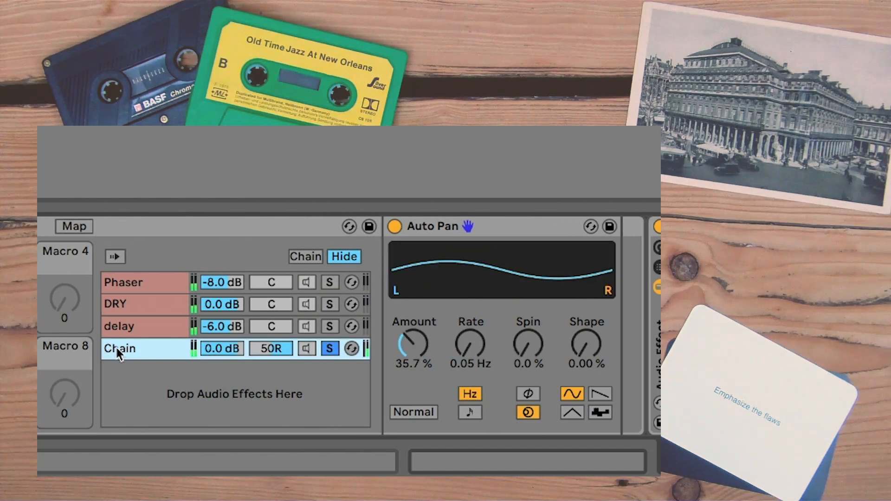
Step: Duplicate the Auto Pan chain, pan the copy 50L, and set its Auto Pan to Shape 28.6 %, Spin 20 % and Rate 0.08 Hz
{"action": "left_click_drag", "start_coordinate": [116, 348], "coordinate": [143, 373]}
{"action": "left_click_drag", "start_coordinate": [264, 373], "coordinate": [264, 410]}
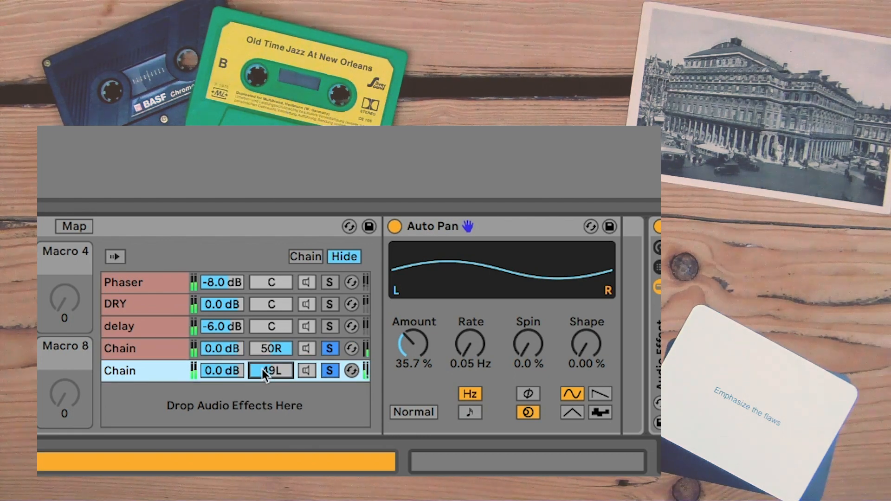
{"action": "left_click_drag", "start_coordinate": [265, 374], "coordinate": [264, 378]}
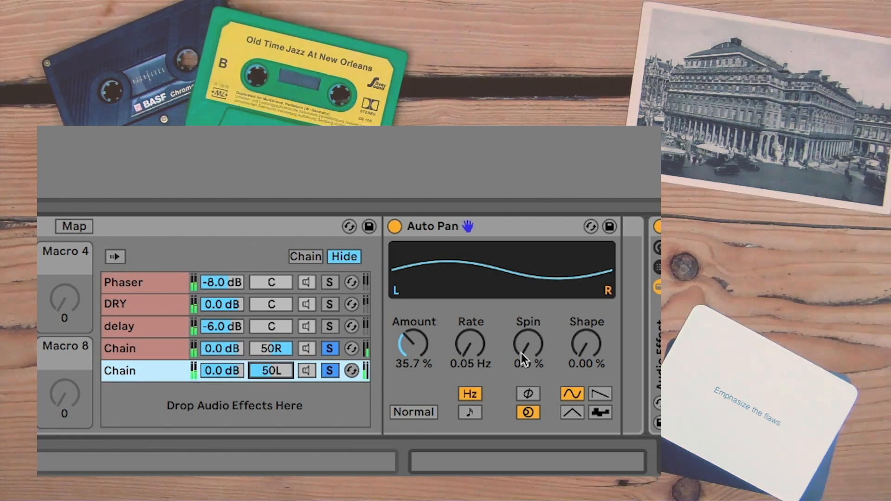
{"action": "left_click_drag", "start_coordinate": [584, 350], "coordinate": [541, 339]}
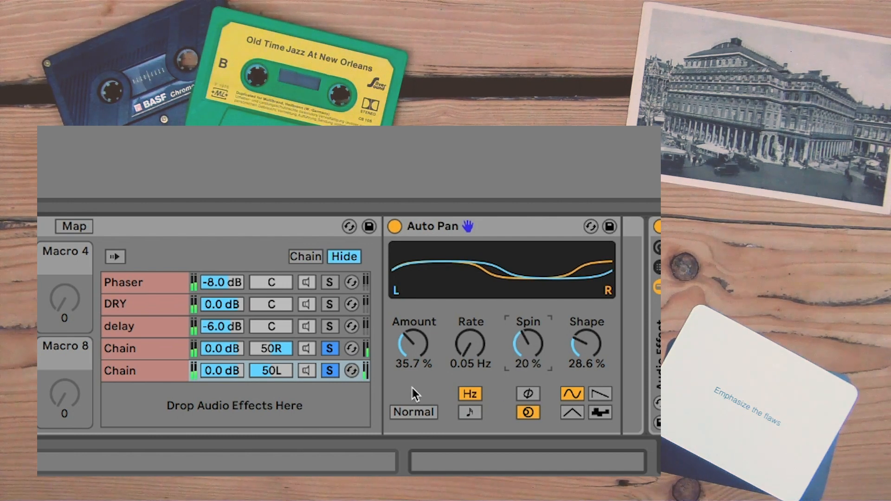
{"action": "left_click_drag", "start_coordinate": [464, 346], "coordinate": [464, 341]}
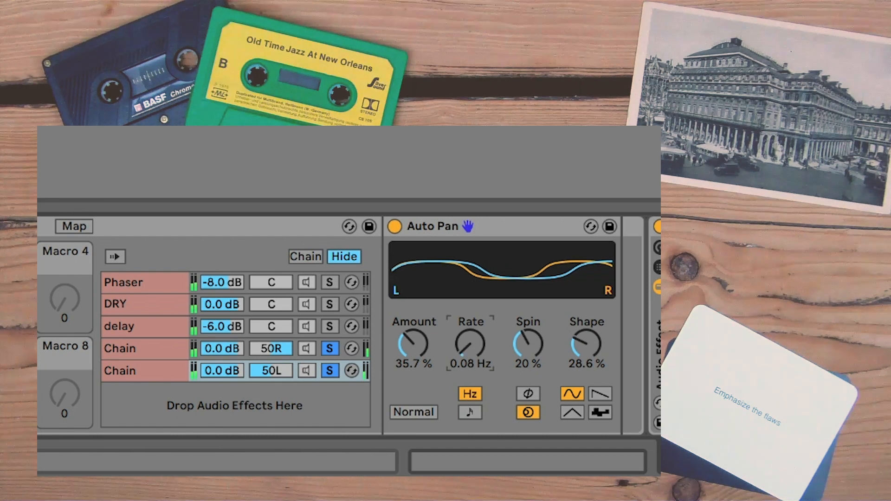
Step: Map the volumes of both Auto Pan chains to Macro 4 of the Phaser rack
{"action": "left_click", "coordinate": [223, 348]}
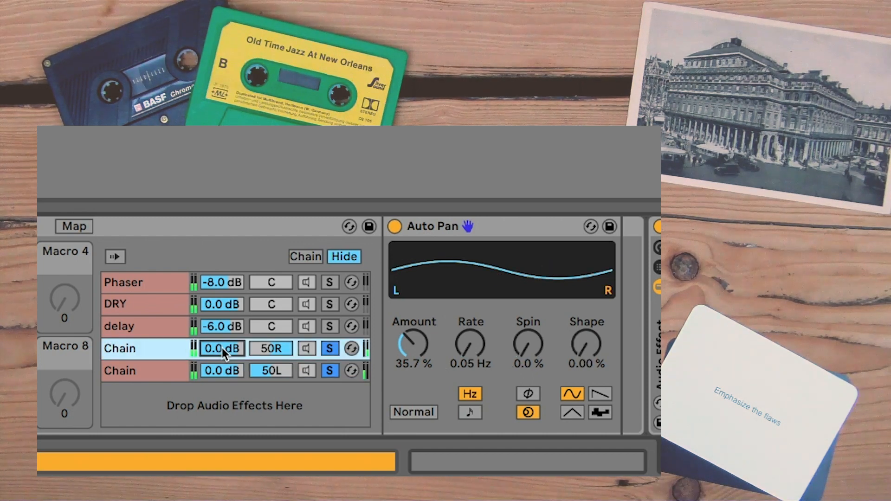
{"action": "right_click", "coordinate": [222, 347]}
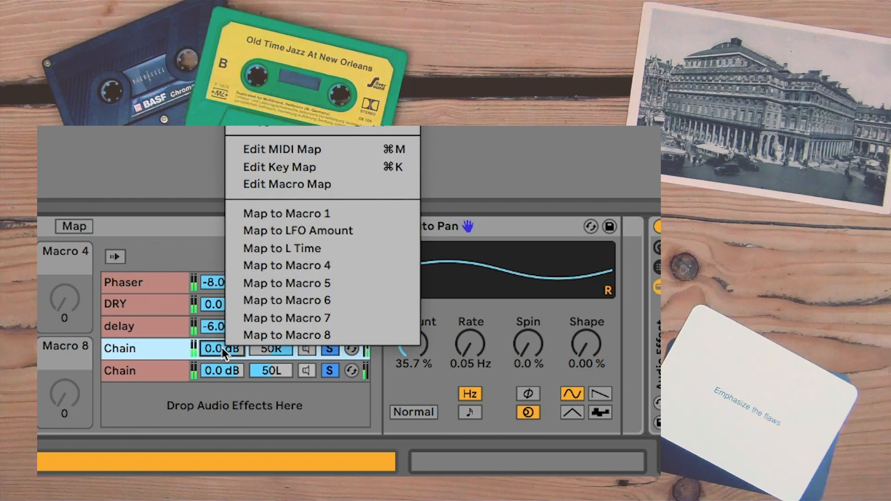
{"action": "left_click", "coordinate": [305, 266]}
{"action": "right_click", "coordinate": [226, 371]}
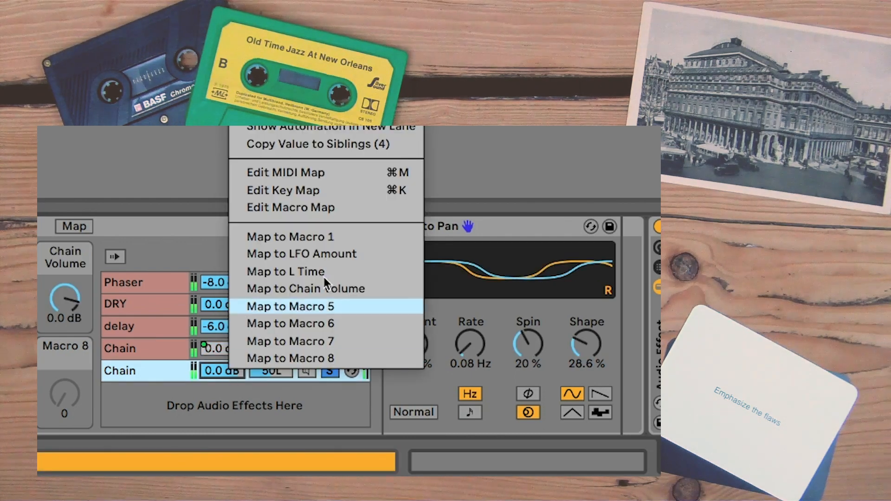
{"action": "left_click", "coordinate": [330, 290]}
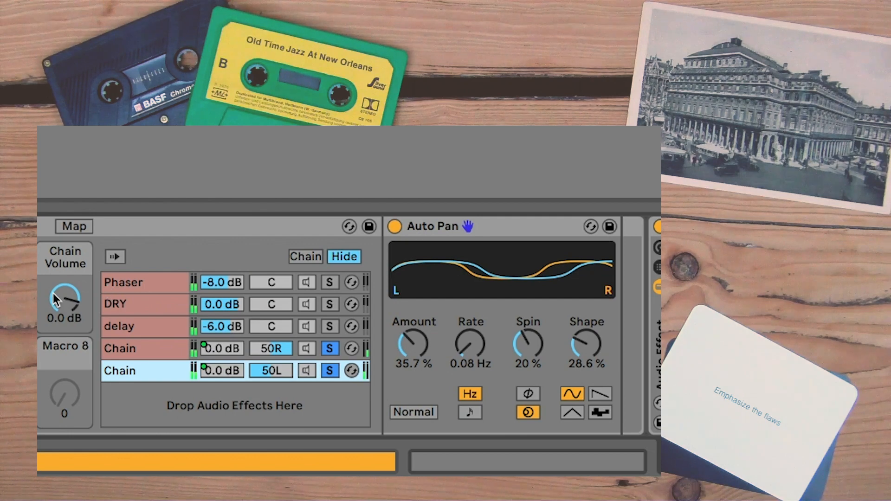
Step: Map the Phaser rack's Chain Volume macro to Macro 4 of the TAPE rack and fold the Phaser rack
{"action": "left_click", "coordinate": [88, 285]}
{"action": "right_click", "coordinate": [69, 297]}
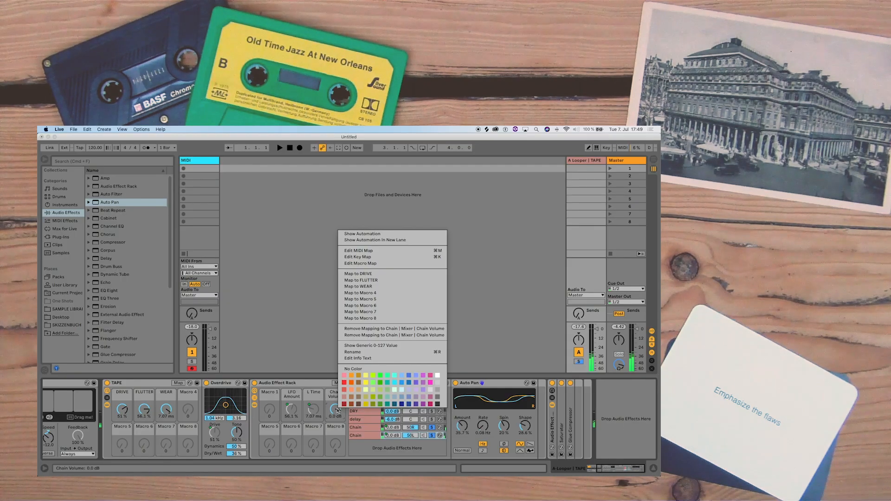
{"action": "left_click", "coordinate": [367, 294]}
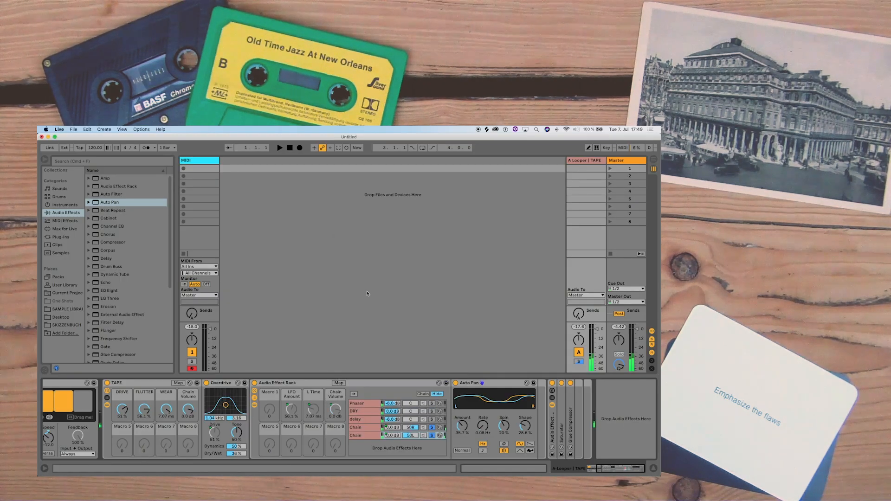
{"action": "double_click", "coordinate": [294, 386]}
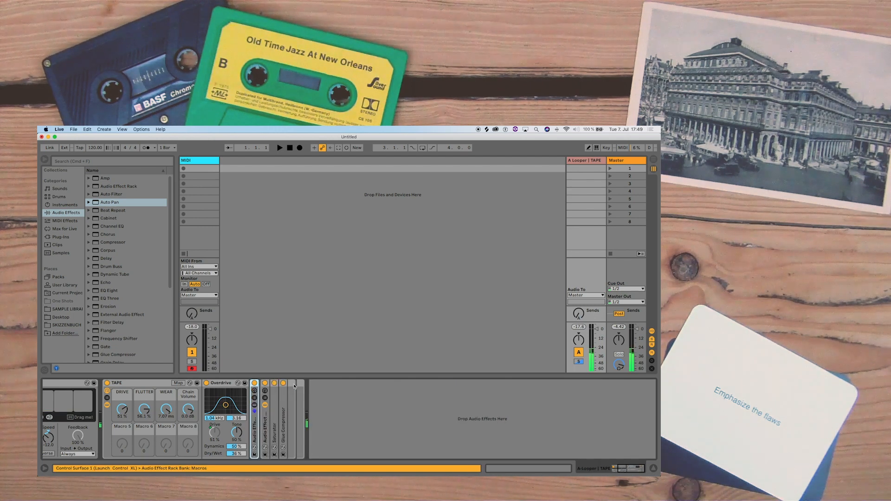
Step: Rename the TAPE rack's Chain Volume macro as WOBBLE
{"action": "left_click", "coordinate": [188, 404]}
{"action": "key", "text": "super+r"}
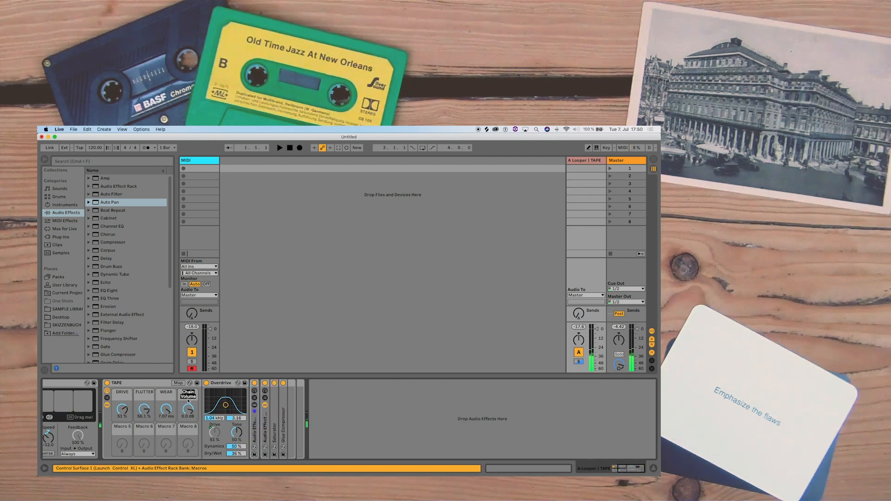
{"action": "type", "text": "WOBBLE"}
{"action": "key", "text": "Return"}
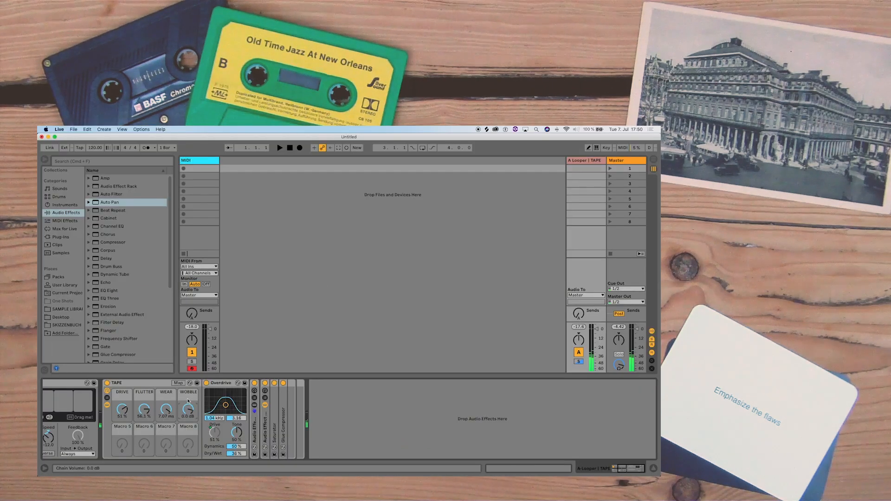
Step: Limit the WOBBLE macro's mapping range to a maximum of 0 dB and a finite negative minimum
{"action": "left_click", "coordinate": [178, 383]}
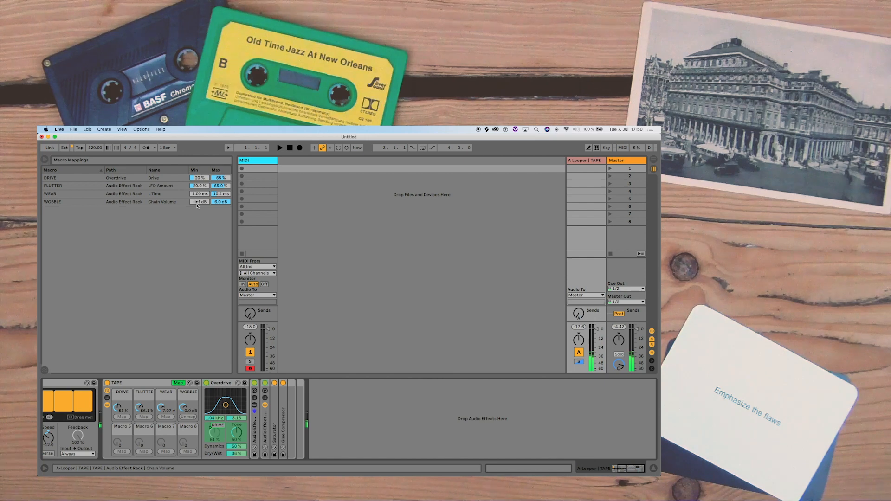
{"action": "left_click", "coordinate": [220, 203]}
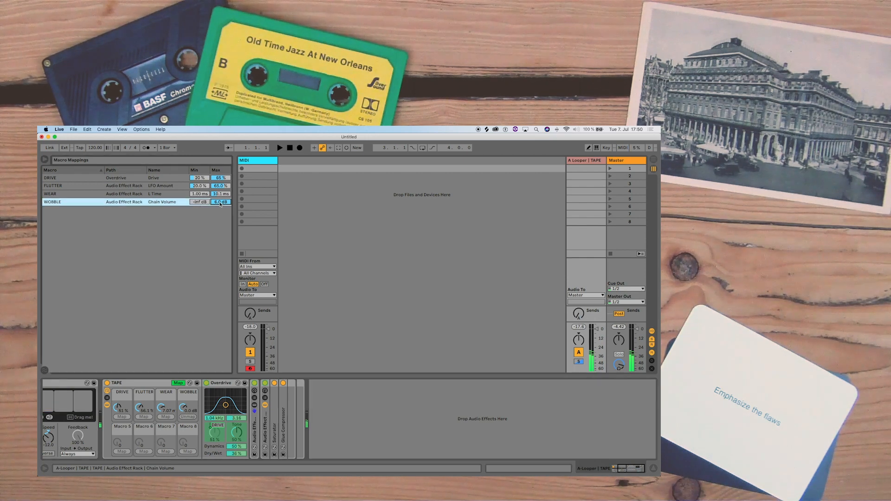
{"action": "type", "text": "0"}
{"action": "key", "text": "Return"}
{"action": "left_click", "coordinate": [204, 204]}
{"action": "type", "text": "-"}
{"action": "left_click", "coordinate": [177, 384]}
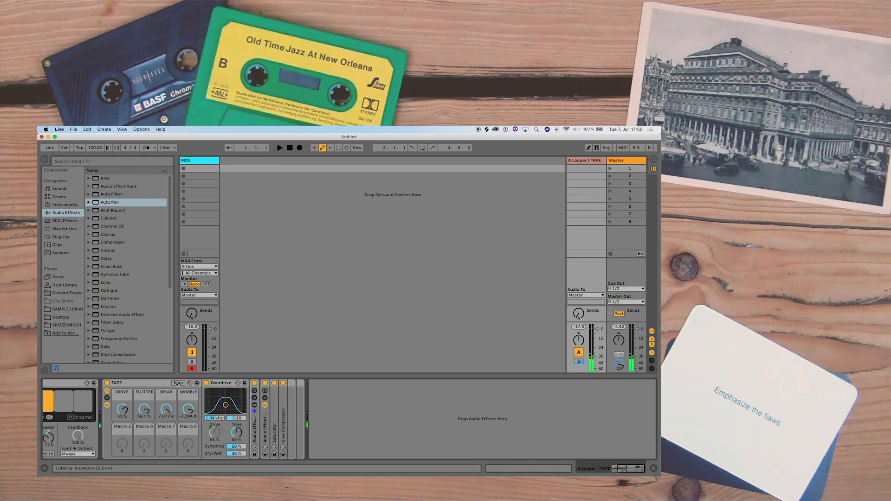
Step: Turn off solo on the two Auto Pan chains and set the WOBBLE macro to about -5.34 dB
{"action": "double_click", "coordinate": [252, 431]}
{"action": "left_click_drag", "start_coordinate": [191, 410], "coordinate": [189, 408]}
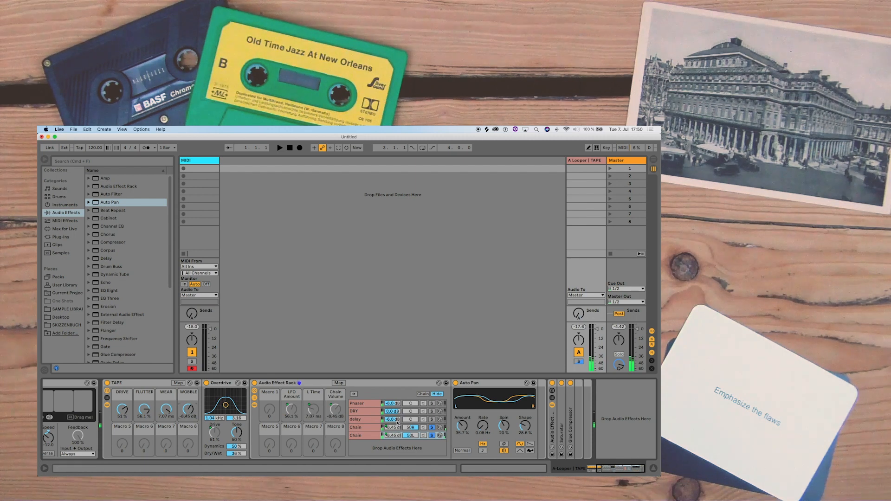
{"action": "left_click", "coordinate": [431, 428]}
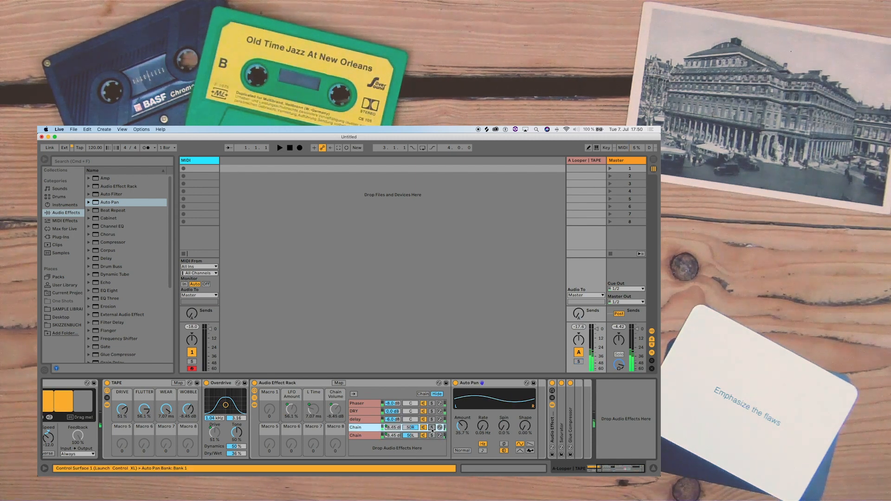
{"action": "left_click_drag", "start_coordinate": [188, 410], "coordinate": [189, 405]}
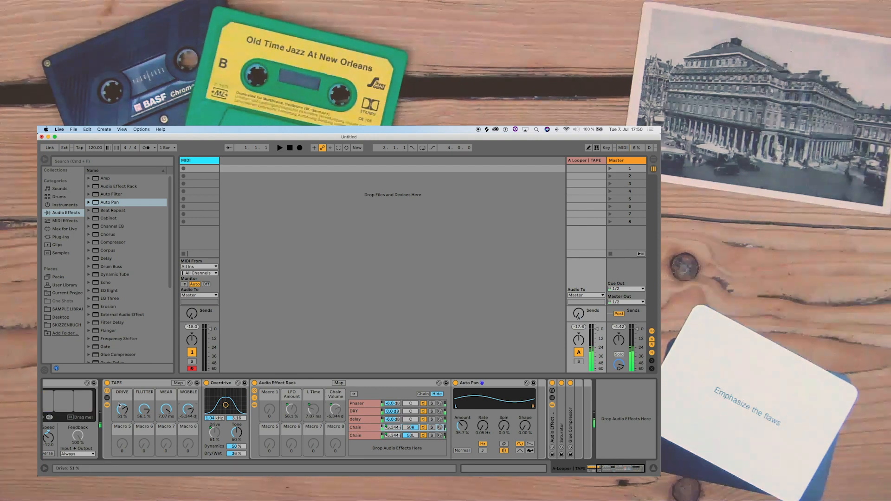
Step: Hide the TAPE rack's devices and set its FLUTTER macro to 63.9 % and DRIVE to about 57 %
{"action": "double_click", "coordinate": [223, 384]}
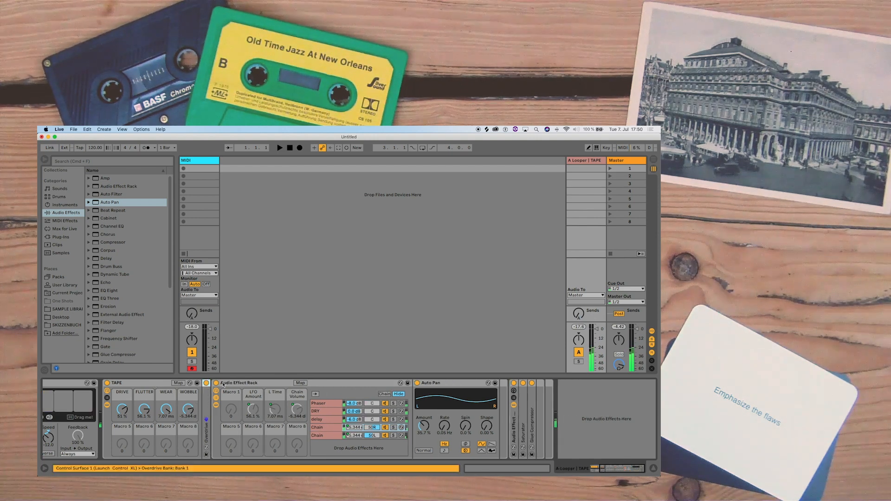
{"action": "left_click", "coordinate": [106, 404]}
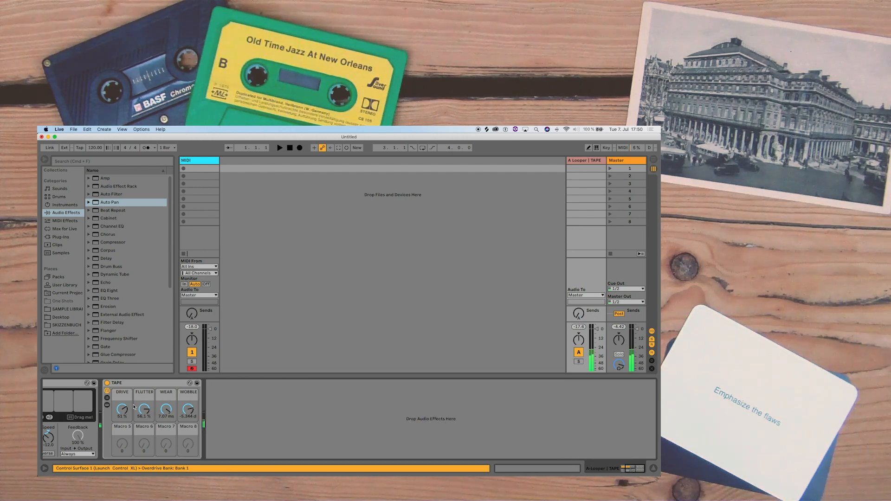
{"action": "left_click_drag", "start_coordinate": [145, 414], "coordinate": [124, 409]}
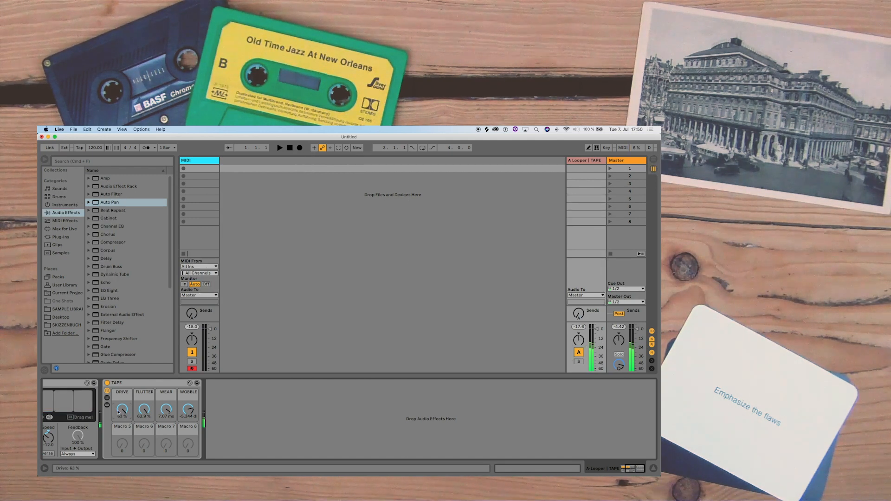
Step: Save the TAPE rack to the User Library as TAPE.adg and stop the Looper
{"action": "scroll", "coordinate": [169, 434], "scroll_direction": "left", "scroll_amount": 5}
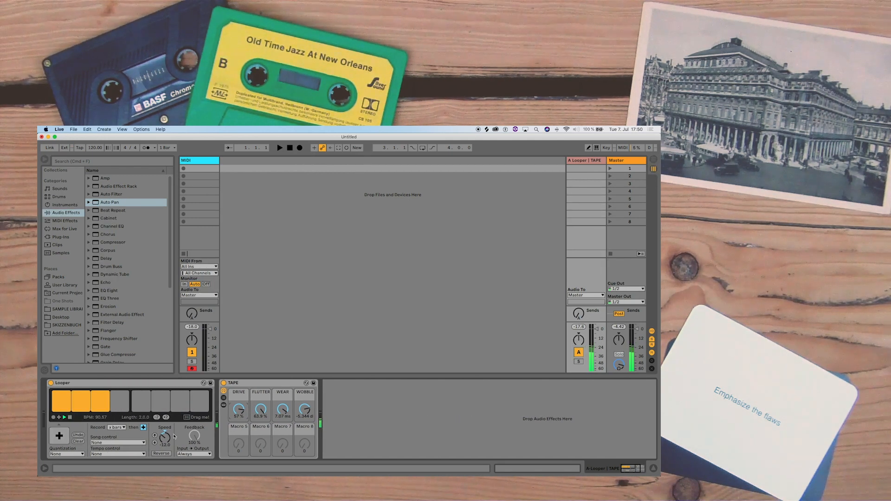
{"action": "left_click", "coordinate": [268, 383]}
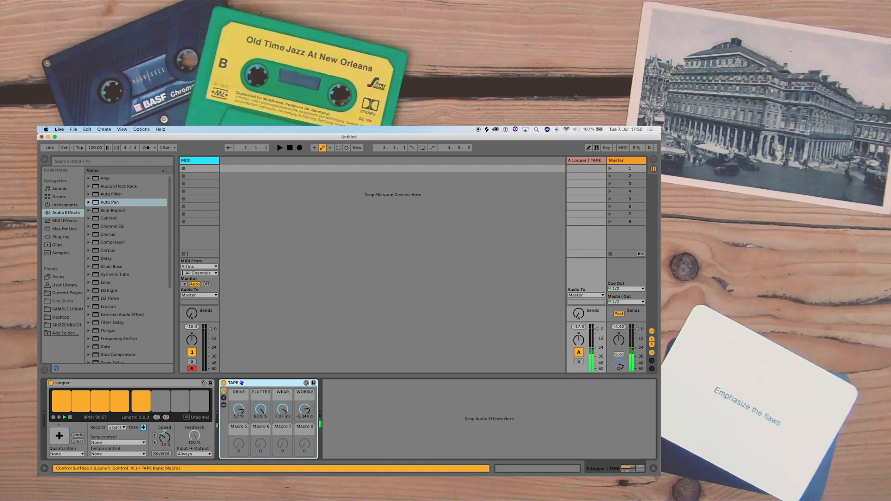
{"action": "left_click", "coordinate": [314, 382]}
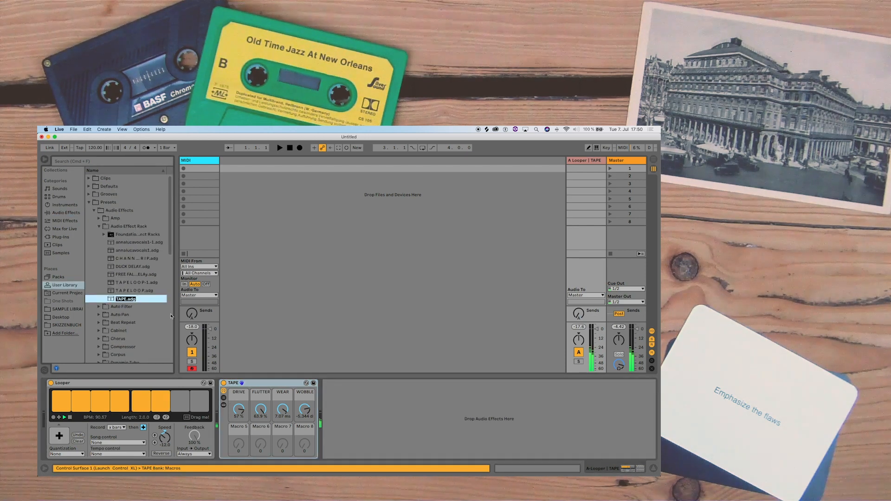
{"action": "left_click", "coordinate": [350, 397]}
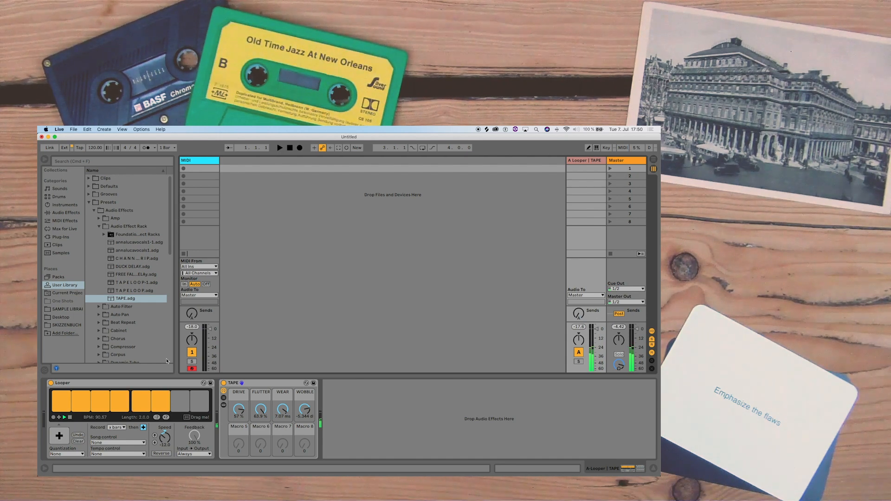
{"action": "left_click", "coordinate": [70, 418]}
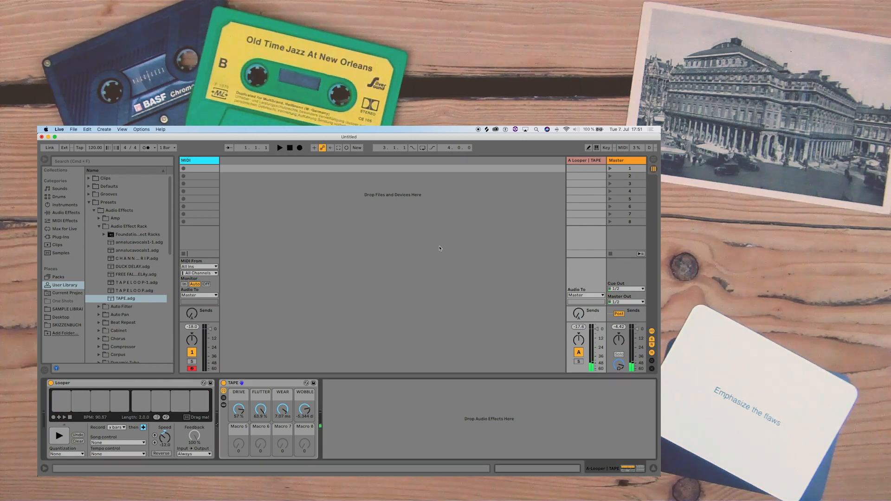
Step: Insert a second return track and load a Looper onto it
{"action": "key", "text": "super+alt+t"}
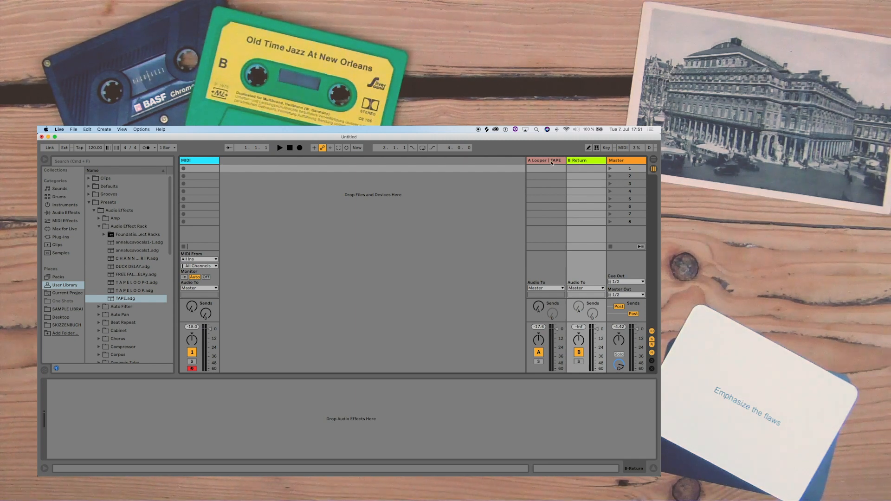
{"action": "left_click", "coordinate": [593, 161]}
{"action": "left_click", "coordinate": [70, 212]}
{"action": "scroll", "coordinate": [115, 279], "scroll_direction": "down", "scroll_amount": 5}
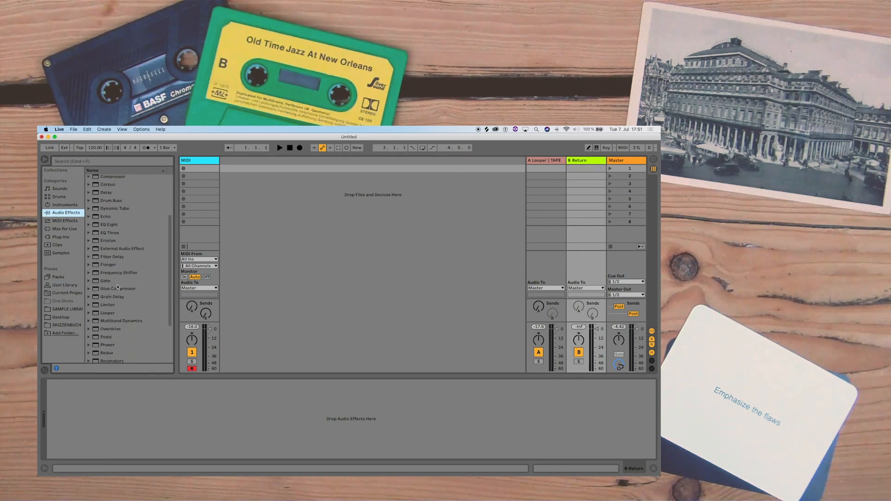
{"action": "left_click_drag", "start_coordinate": [106, 297], "coordinate": [144, 427]}
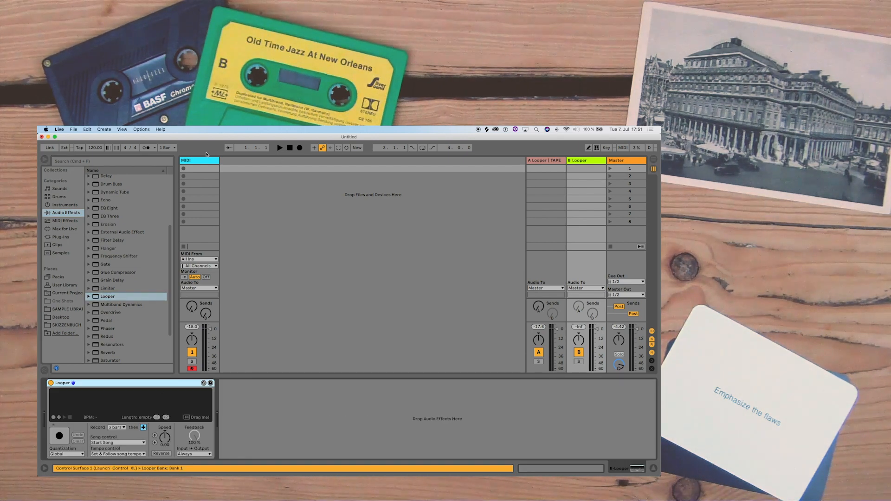
Step: Delete the GLOCKENSPIEL instrument from the MIDI track
{"action": "left_click", "coordinate": [203, 162]}
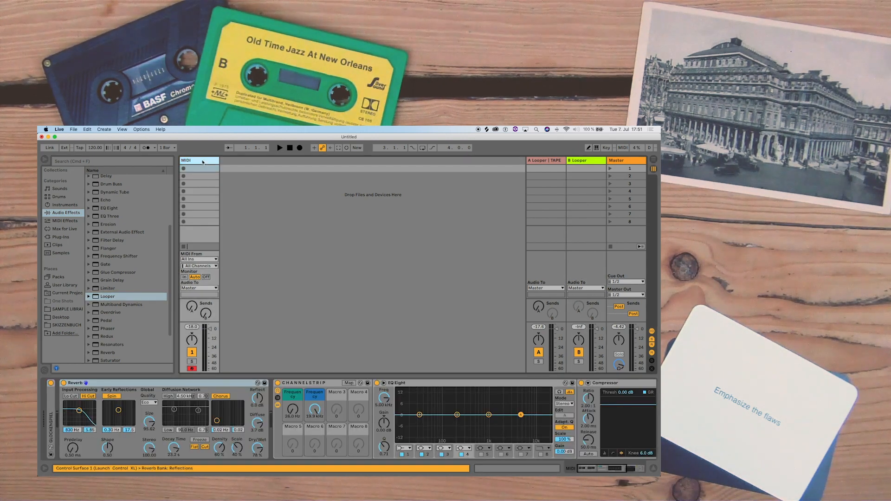
{"action": "left_click", "coordinate": [51, 409]}
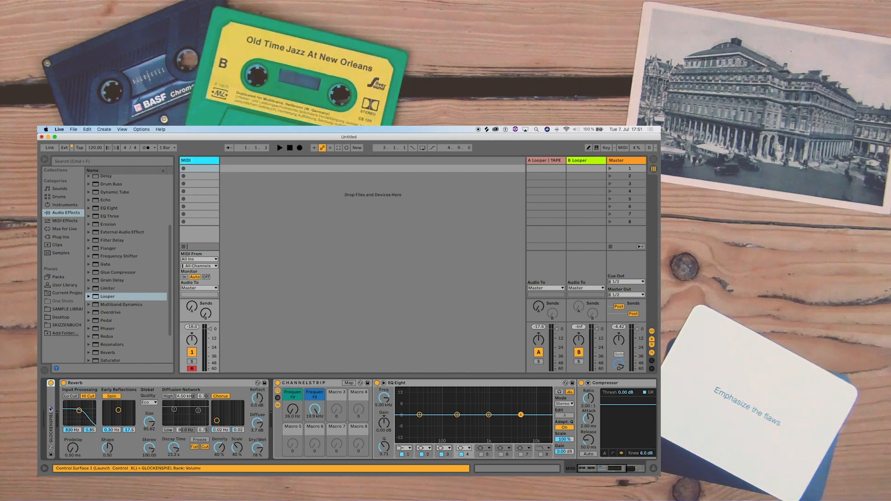
{"action": "key", "text": "Delete"}
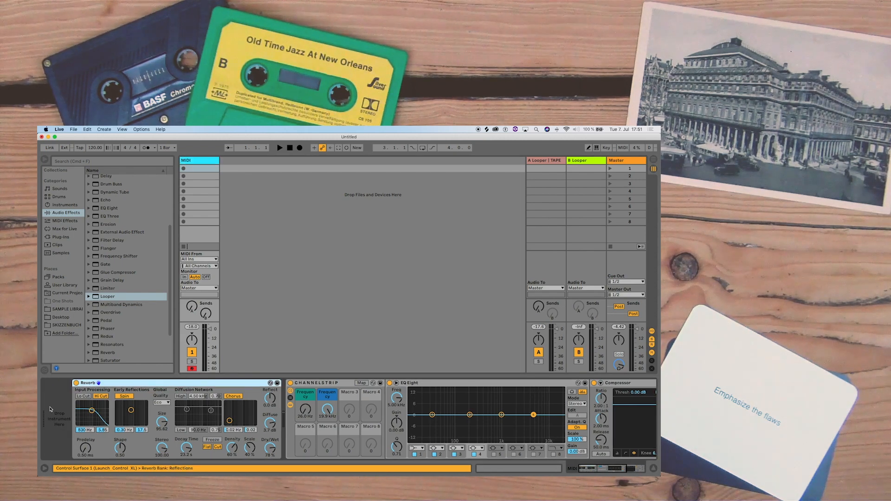
Step: Load Grand Piano Lost Ship.adg from the Grand Piano pack's Grand Piano Hybrid sounds onto the MIDI track
{"action": "left_click", "coordinate": [59, 277]}
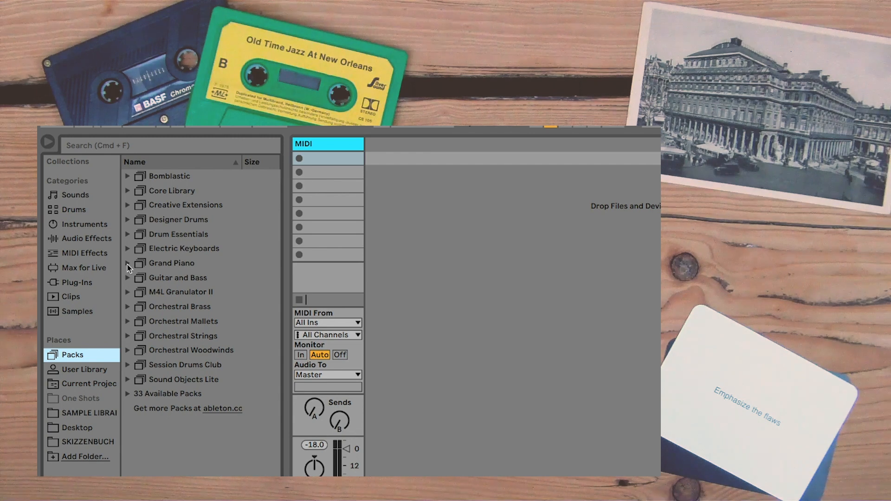
{"action": "left_click", "coordinate": [128, 264]}
{"action": "left_click", "coordinate": [138, 307]}
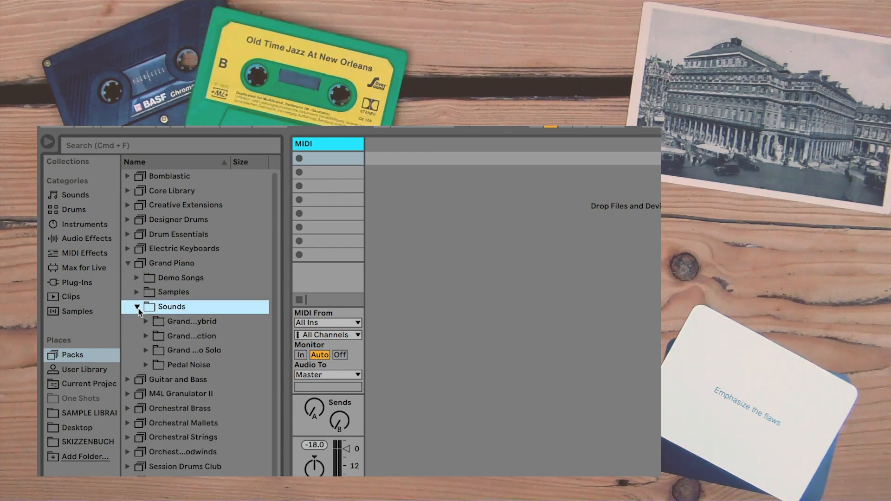
{"action": "left_click_drag", "start_coordinate": [289, 361], "coordinate": [359, 377]}
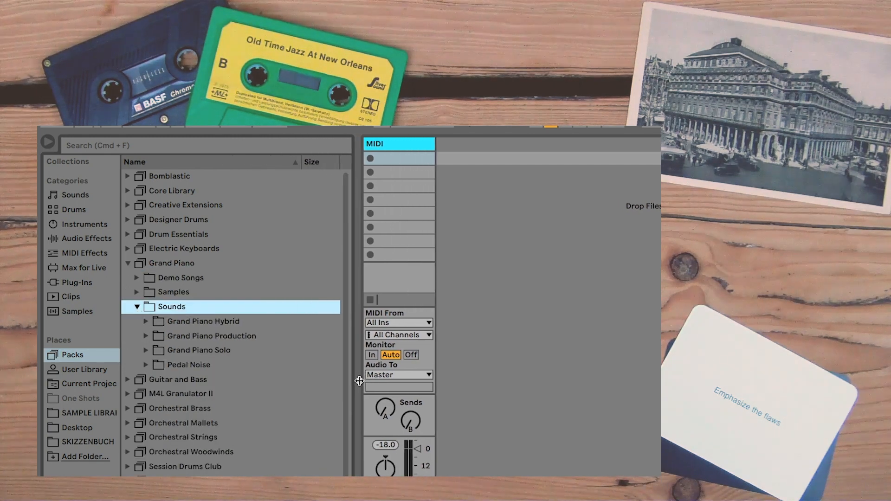
{"action": "left_click", "coordinate": [144, 322]}
{"action": "scroll", "coordinate": [239, 386], "scroll_direction": "down", "scroll_amount": 2}
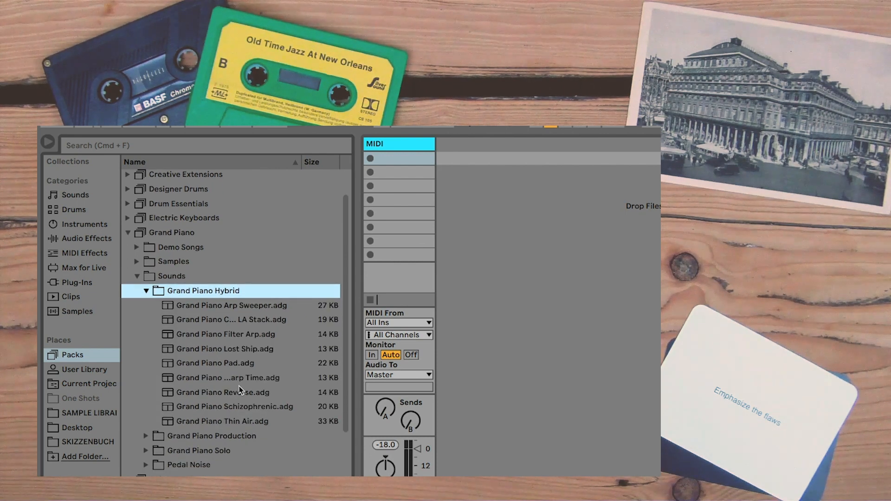
{"action": "left_click", "coordinate": [227, 349]}
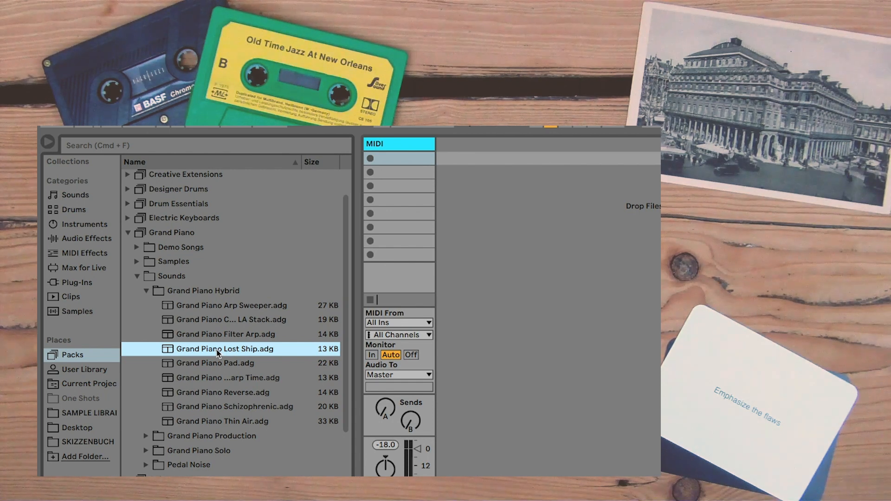
{"action": "left_click_drag", "start_coordinate": [342, 260], "coordinate": [420, 160]}
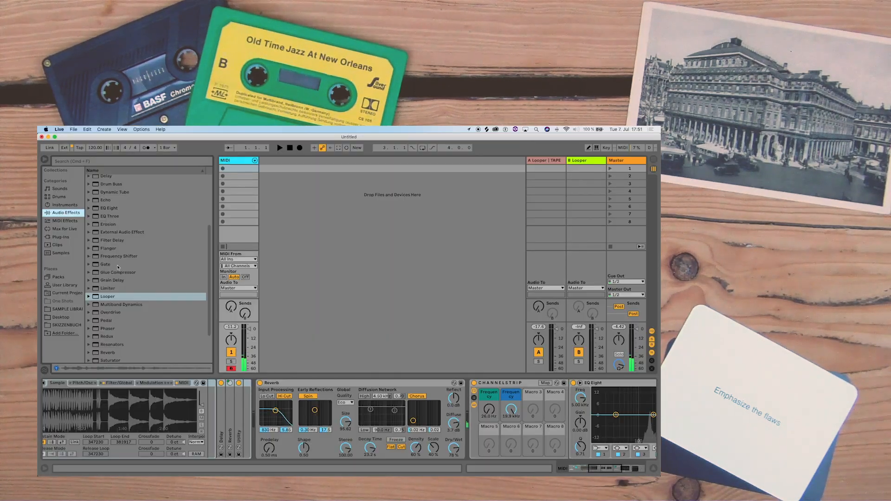
Step: Add an Overdrive effect to the piano's device chain on the MIDI track
{"action": "scroll", "coordinate": [119, 267], "scroll_direction": "down", "scroll_amount": 3}
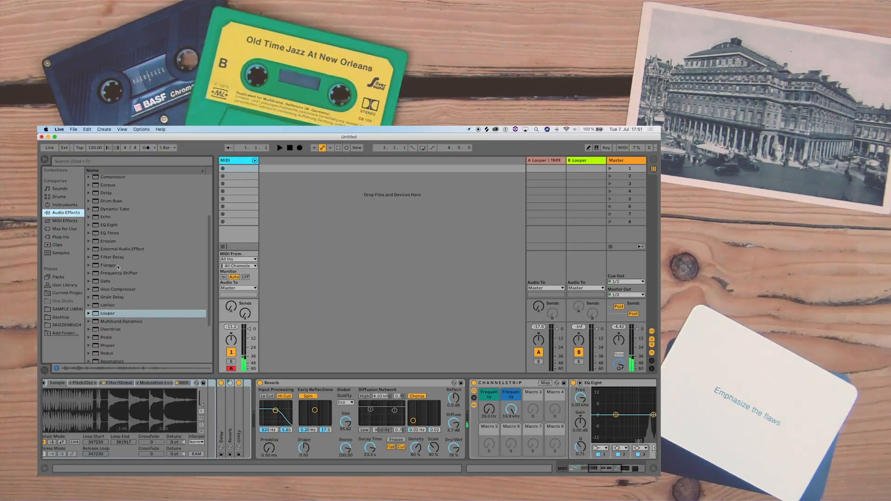
{"action": "scroll", "coordinate": [118, 267], "scroll_direction": "down", "scroll_amount": 3}
{"action": "scroll", "coordinate": [119, 267], "scroll_direction": "up", "scroll_amount": 5}
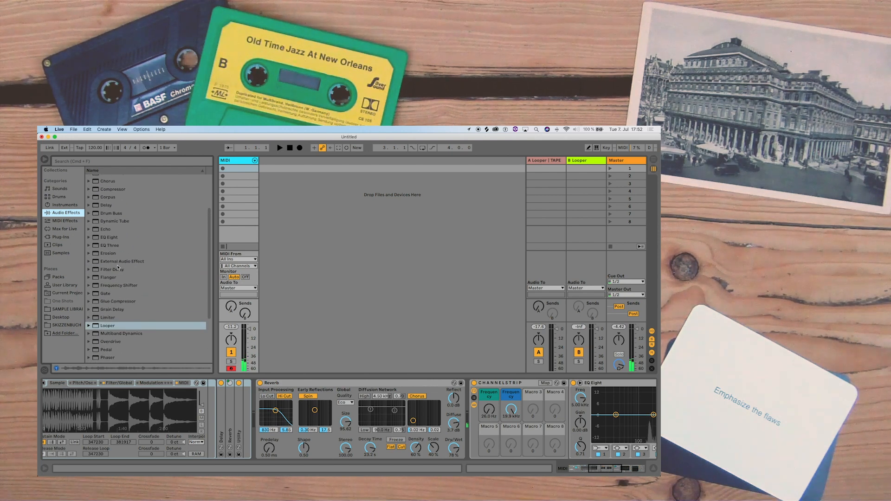
{"action": "scroll", "coordinate": [104, 280], "scroll_direction": "down", "scroll_amount": 4}
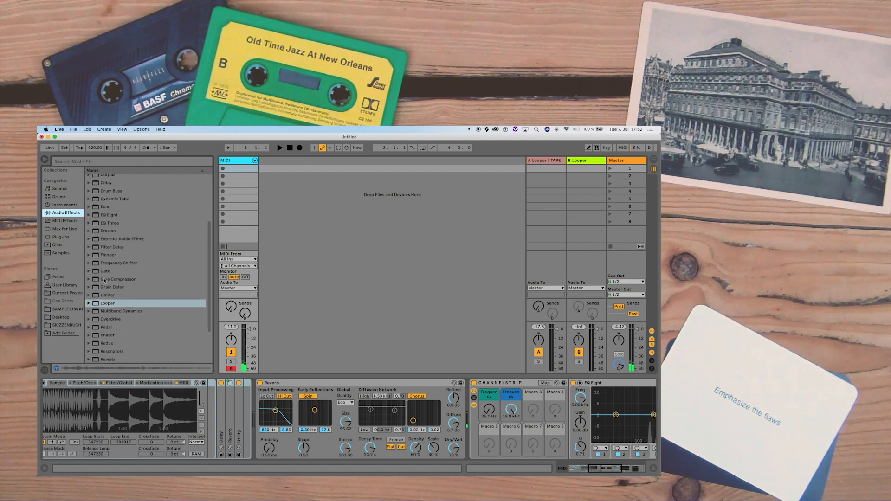
{"action": "scroll", "coordinate": [103, 332], "scroll_direction": "down", "scroll_amount": 2}
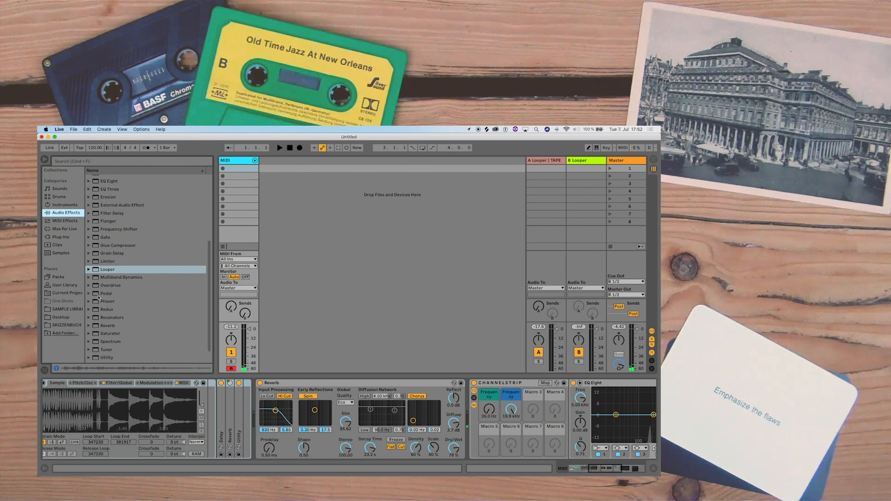
{"action": "left_click_drag", "start_coordinate": [94, 287], "coordinate": [270, 398]}
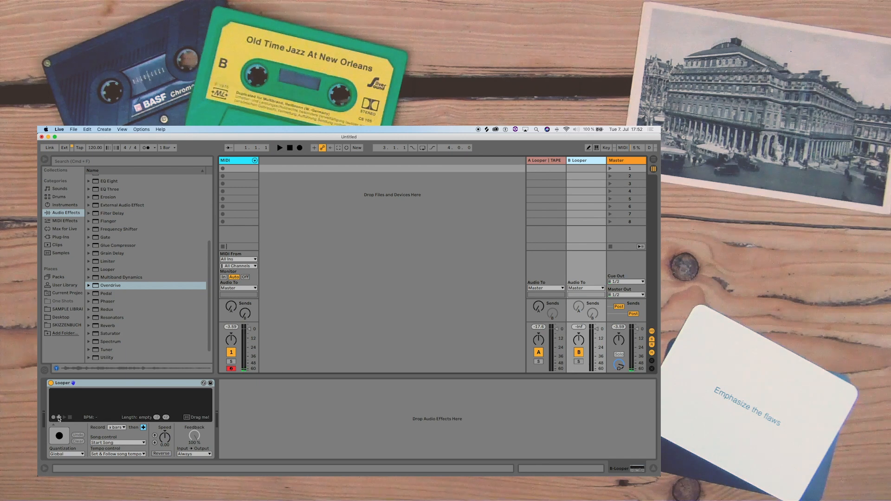
Step: Record, overdub and play back a piano loop in return B's Looper, and lower return A's volume
{"action": "left_click", "coordinate": [59, 417]}
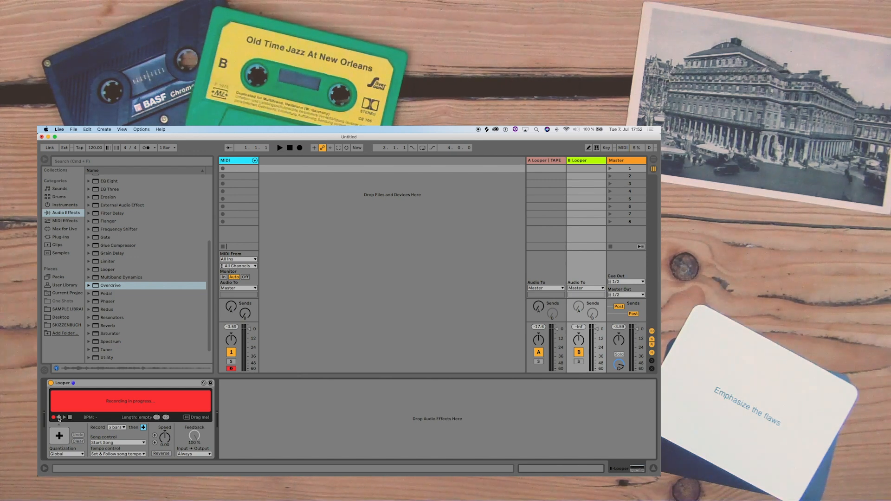
{"action": "left_click", "coordinate": [58, 418]}
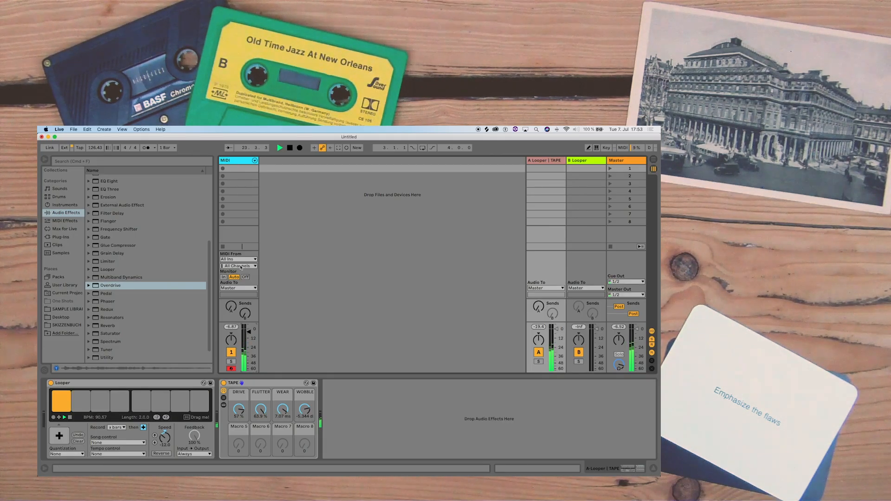
{"action": "left_click_drag", "start_coordinate": [550, 330], "coordinate": [555, 337]}
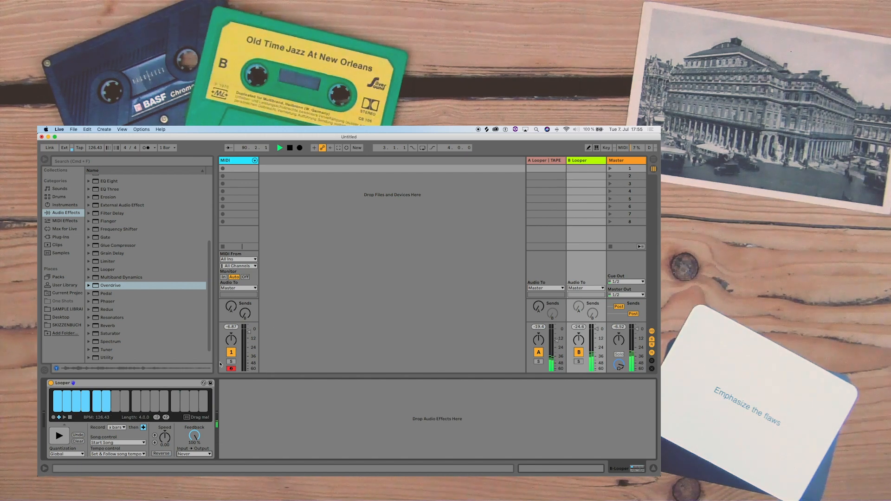
{"action": "left_click", "coordinate": [63, 418]}
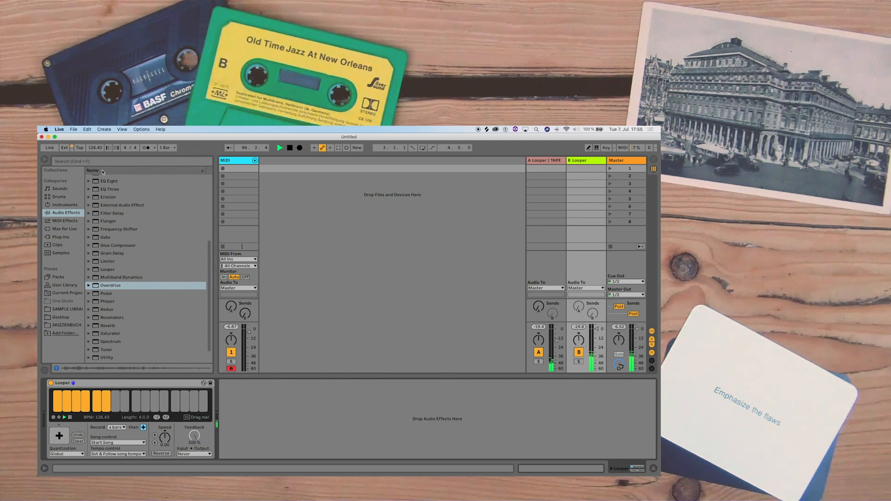
Step: Load TAPE.adg from the User Library's Audio Effect Rack presets after the Looper on return B
{"action": "left_click", "coordinate": [91, 161]}
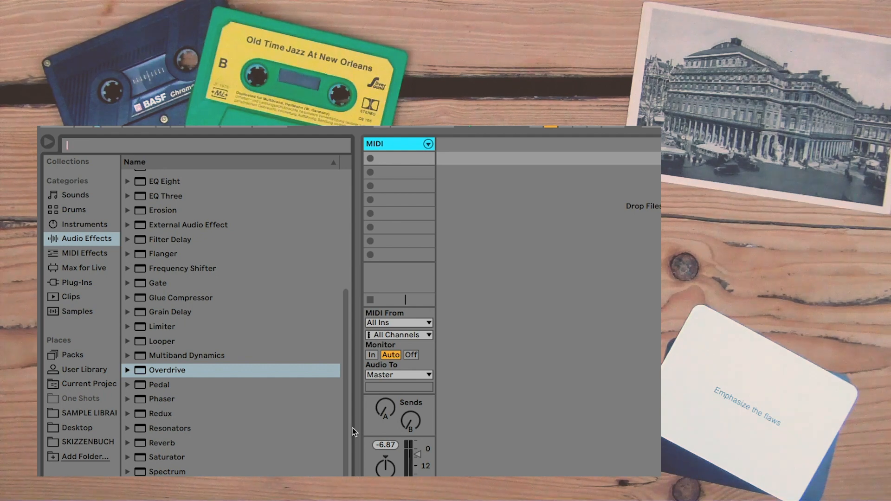
{"action": "left_click", "coordinate": [106, 373]}
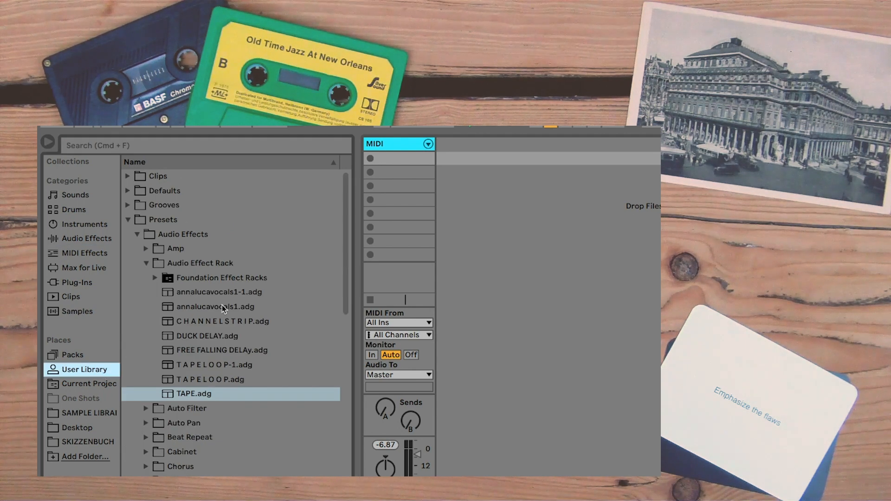
{"action": "left_click", "coordinate": [187, 395]}
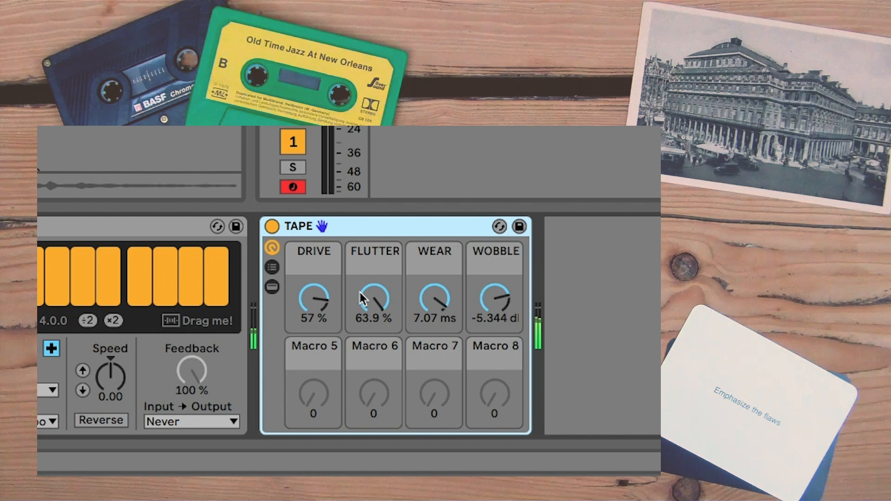
Step: Set return B's TAPE macros to Drive 47%, Flutter 40.6%, Wear 1.15 ms and Wobble -12.782 dB, and leave the rack unfolded
{"action": "left_click_drag", "start_coordinate": [310, 296], "coordinate": [310, 328]}
{"action": "left_click_drag", "start_coordinate": [374, 306], "coordinate": [374, 328]}
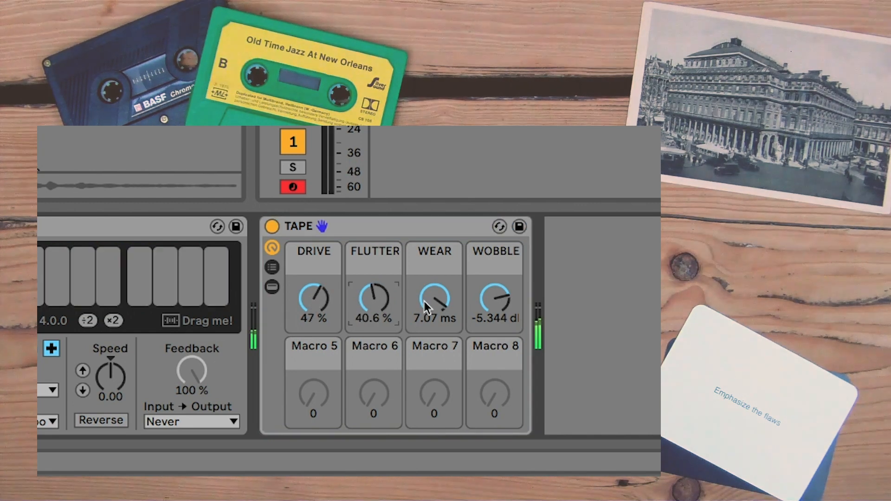
{"action": "left_click_drag", "start_coordinate": [426, 307], "coordinate": [426, 329]}
{"action": "left_click_drag", "start_coordinate": [491, 304], "coordinate": [489, 324]}
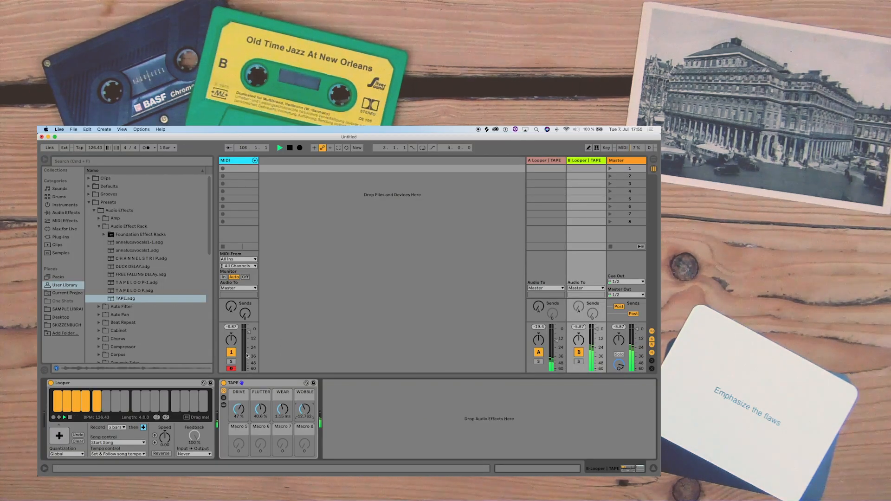
{"action": "double_click", "coordinate": [245, 382]}
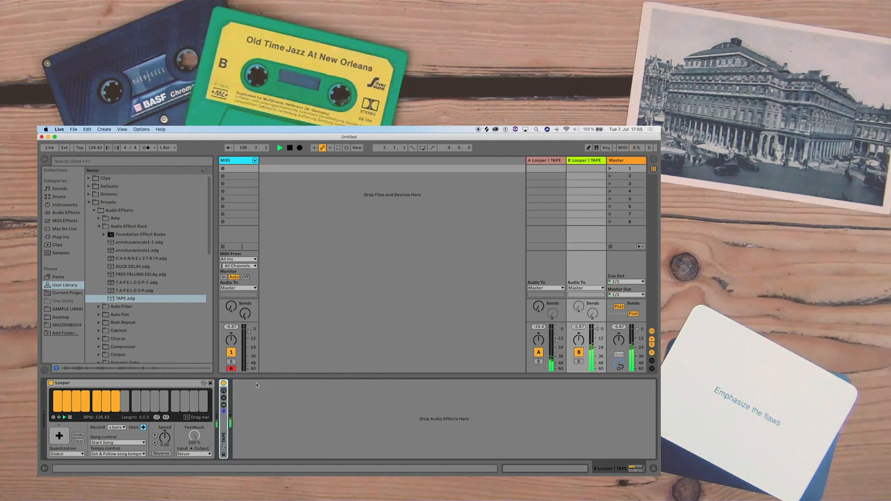
{"action": "double_click", "coordinate": [226, 427]}
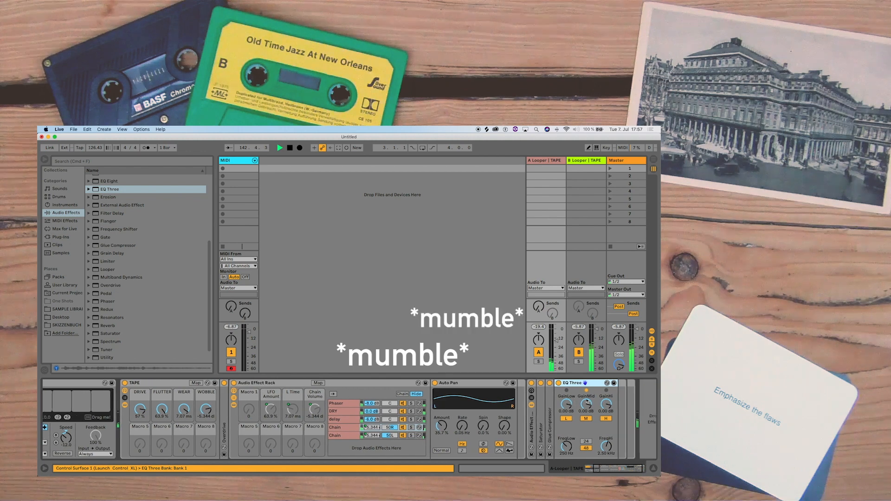
Step: Set the EQ Three GainHi in return A's TAPE rack to -4.47 dB and hide the rack's devices
{"action": "scroll", "coordinate": [586, 401], "scroll_direction": "right", "scroll_amount": 1}
{"action": "left_click", "coordinate": [589, 404]}
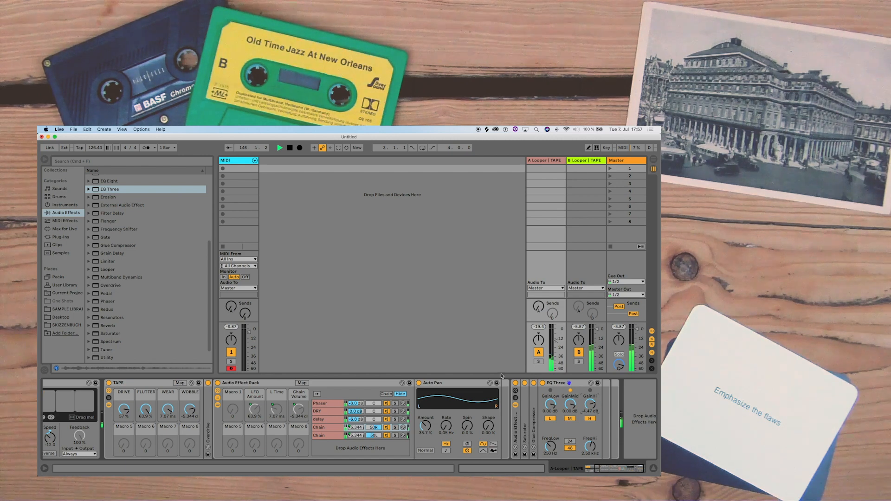
{"action": "left_click", "coordinate": [554, 326]}
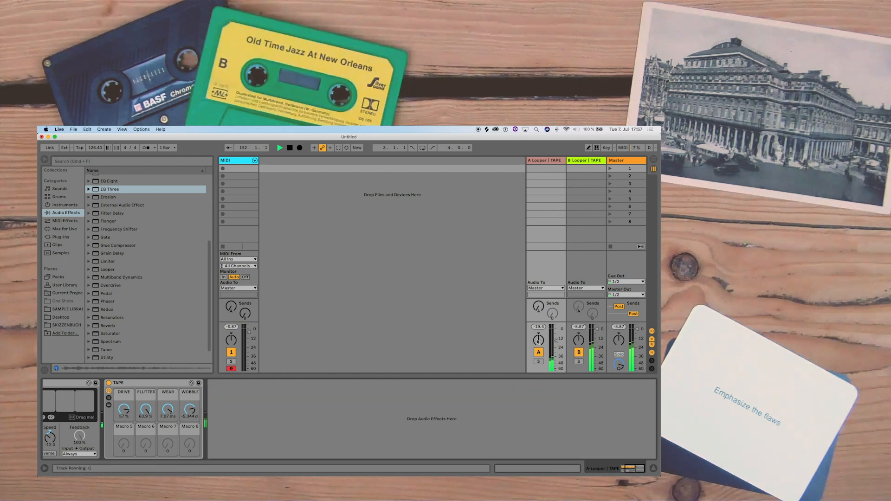
Step: Pan return A slightly to the right and return B slightly to the left
{"action": "left_click_drag", "start_coordinate": [539, 341], "coordinate": [538, 338]}
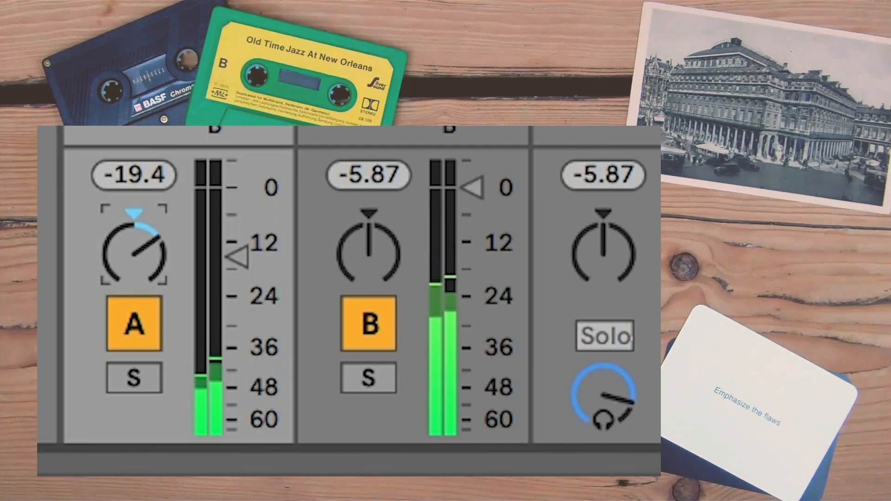
{"action": "left_click_drag", "start_coordinate": [359, 262], "coordinate": [359, 295]}
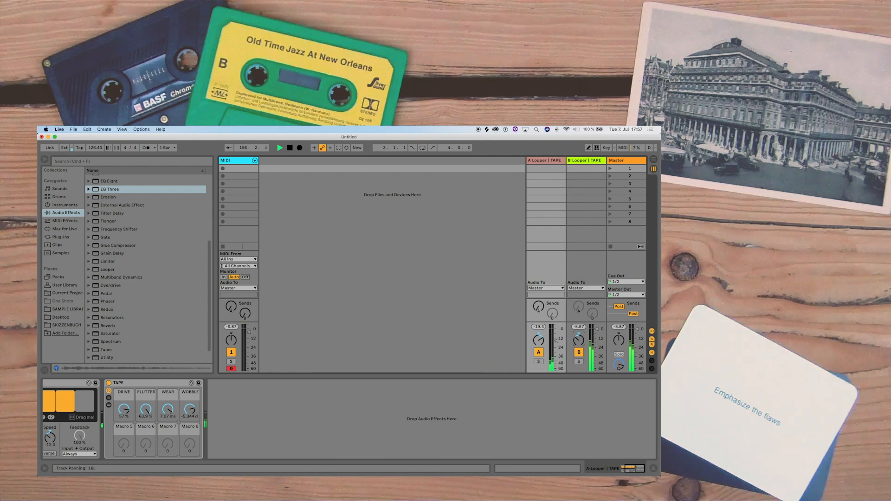
{"action": "left_click_drag", "start_coordinate": [579, 340], "coordinate": [578, 342]}
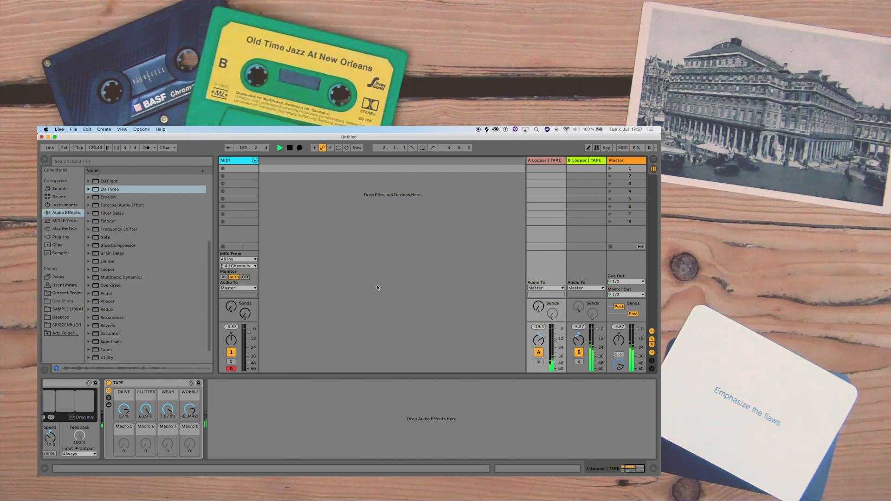
Step: Insert a third return track and load a Looper onto it
{"action": "left_click", "coordinate": [579, 164]}
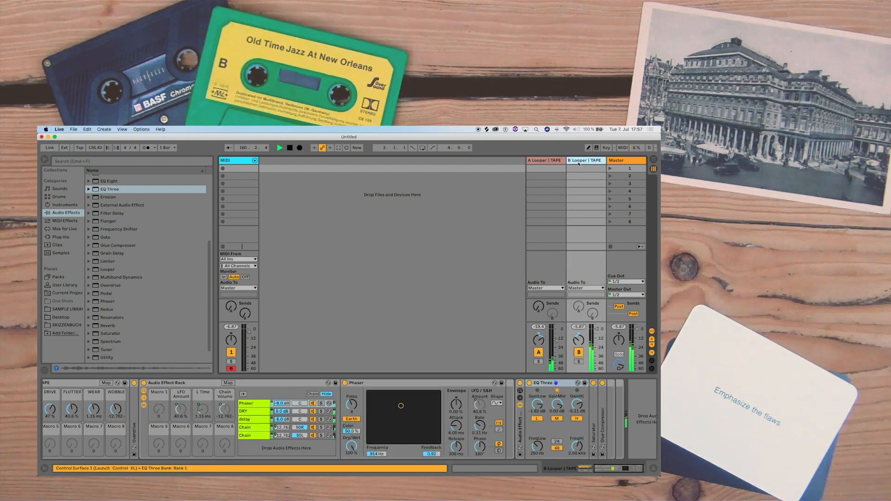
{"action": "key", "text": "super+alt+t"}
{"action": "key", "text": "super+r"}
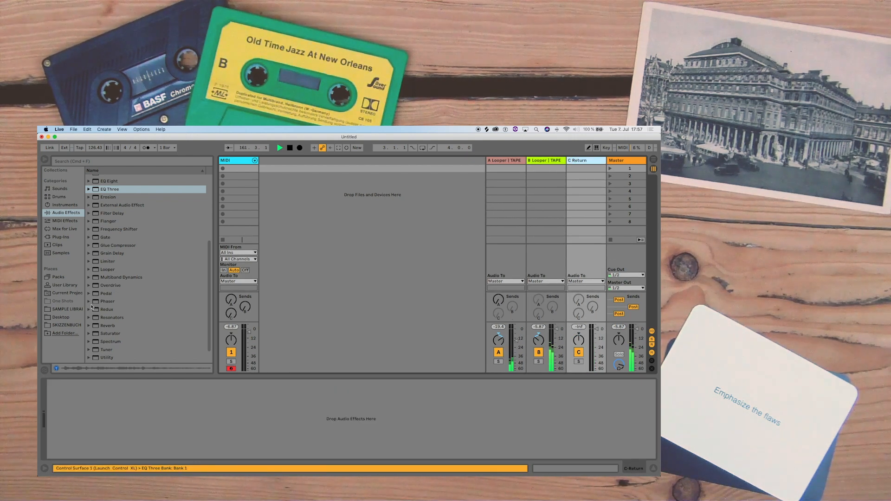
{"action": "scroll", "coordinate": [124, 311], "scroll_direction": "down", "scroll_amount": 2}
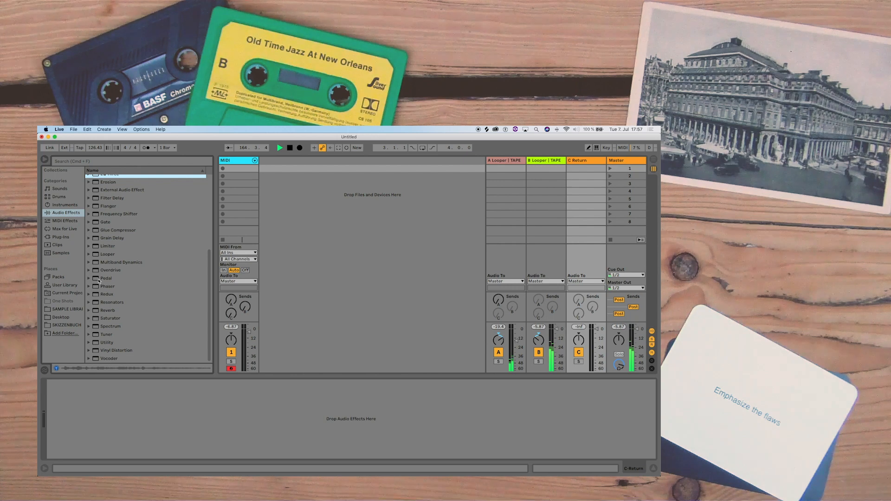
{"action": "left_click_drag", "start_coordinate": [99, 256], "coordinate": [594, 202]}
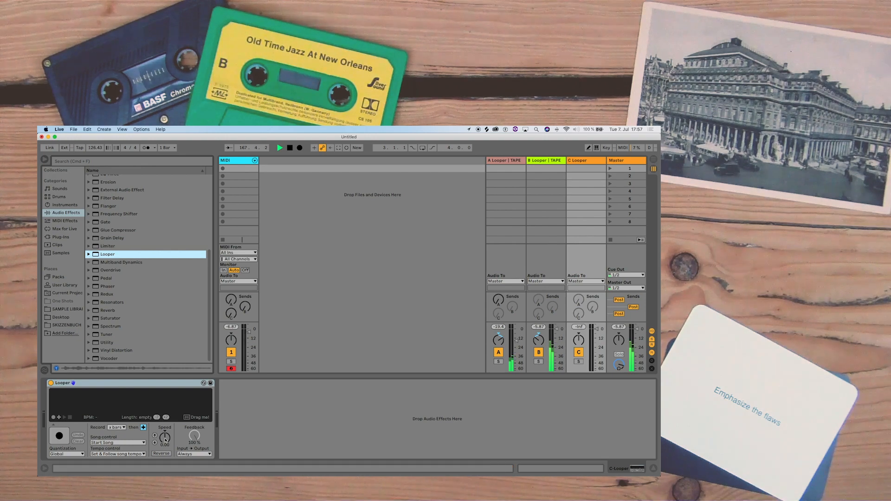
Step: Search the samples for "chimes" and load WindChimes.wav onto a new audio track
{"action": "left_click", "coordinate": [135, 144]}
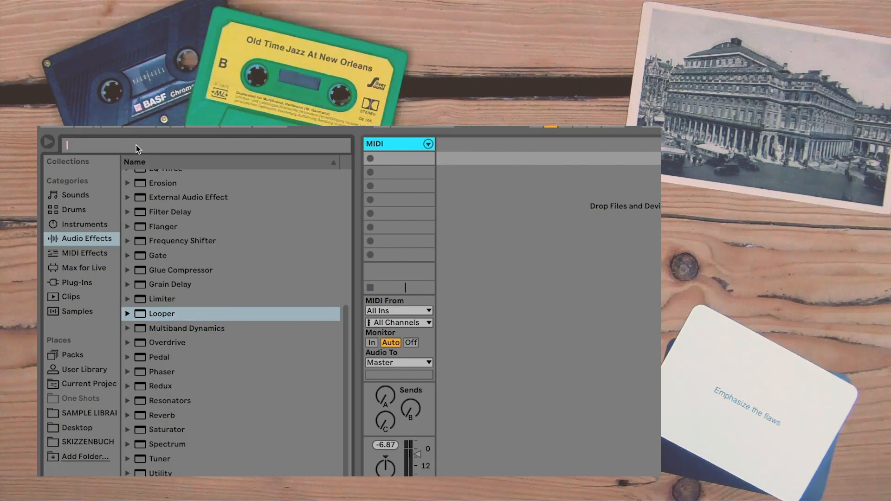
{"action": "type", "text": "chimes"}
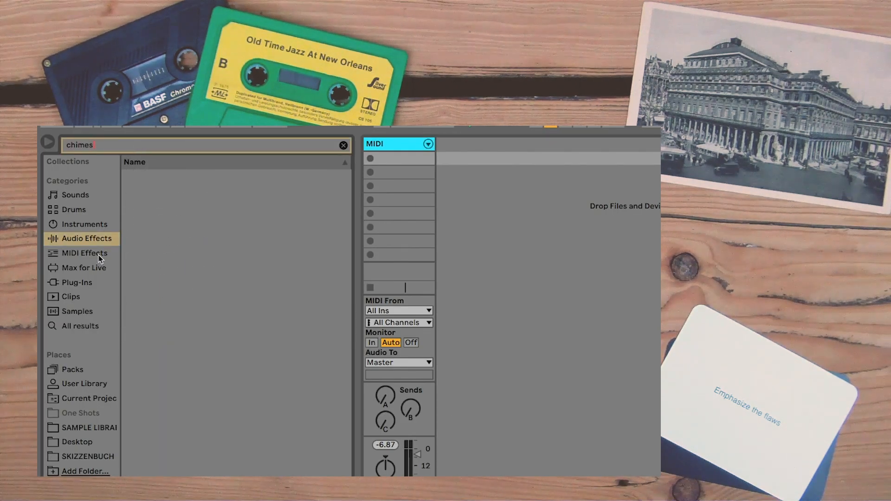
{"action": "left_click", "coordinate": [77, 312]}
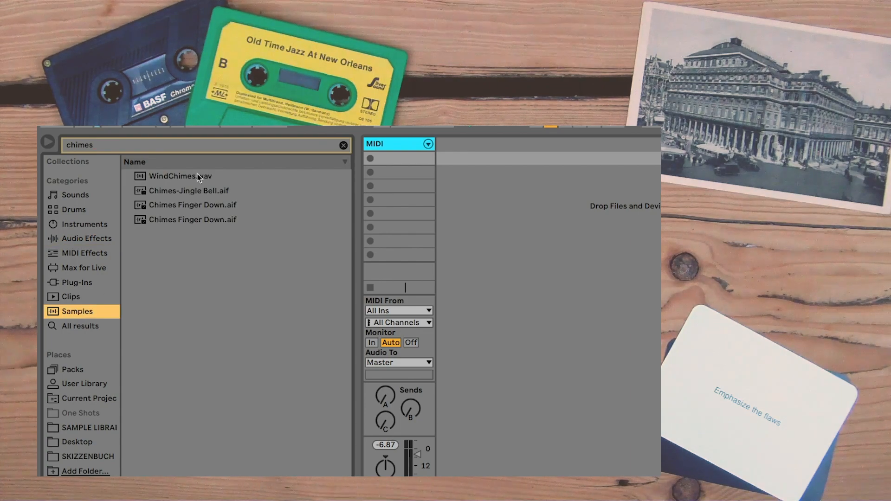
{"action": "left_click", "coordinate": [186, 175]}
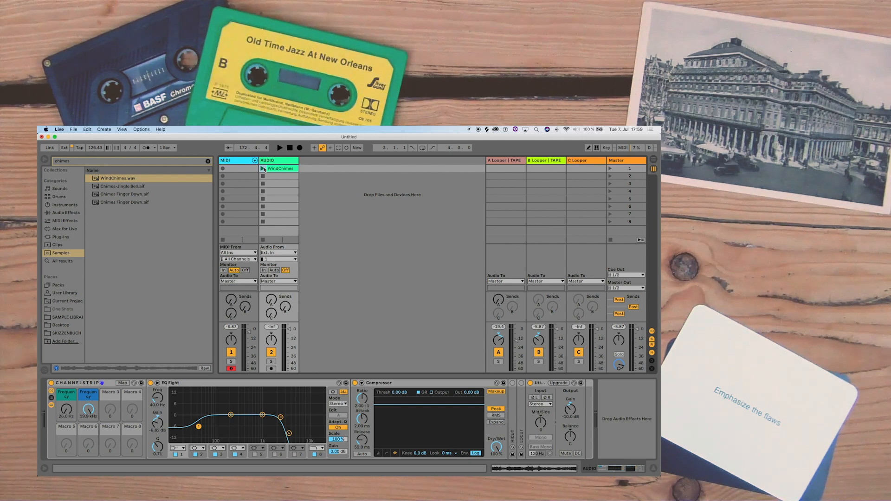
Step: Launch the WindChimes clip and show the audio track's device chain
{"action": "left_click_drag", "start_coordinate": [264, 169], "coordinate": [265, 170]}
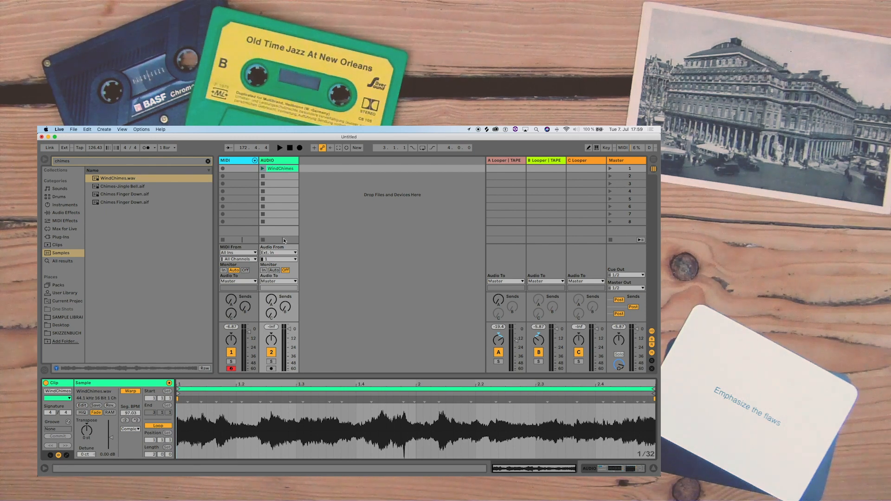
{"action": "left_click", "coordinate": [263, 169]}
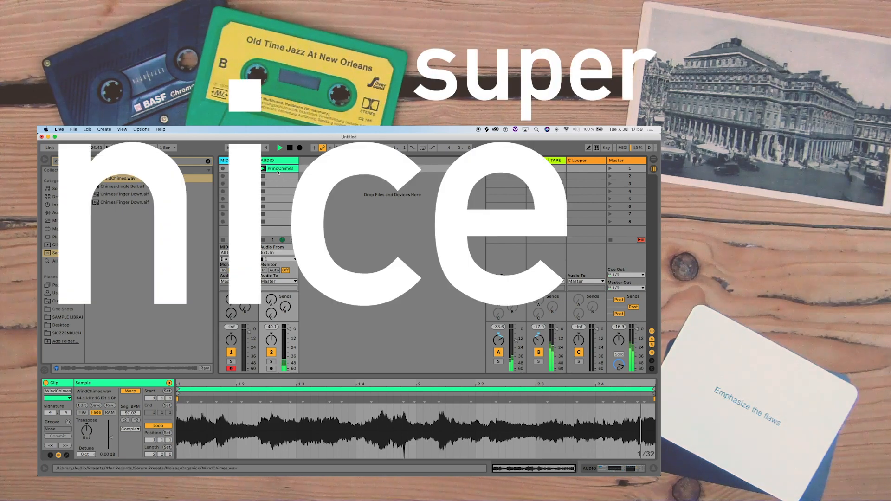
{"action": "left_click", "coordinate": [281, 295]}
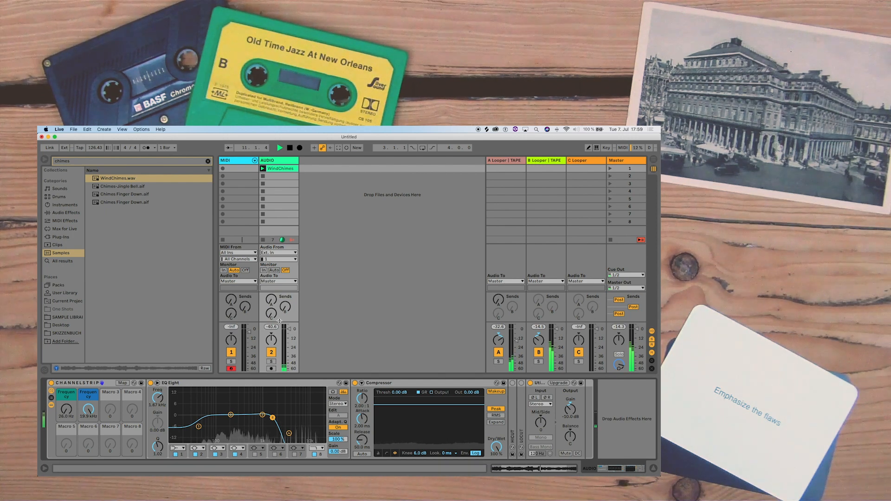
Step: Try recording the wind chimes into the Looper on return C and clear the take
{"action": "left_click", "coordinate": [581, 162]}
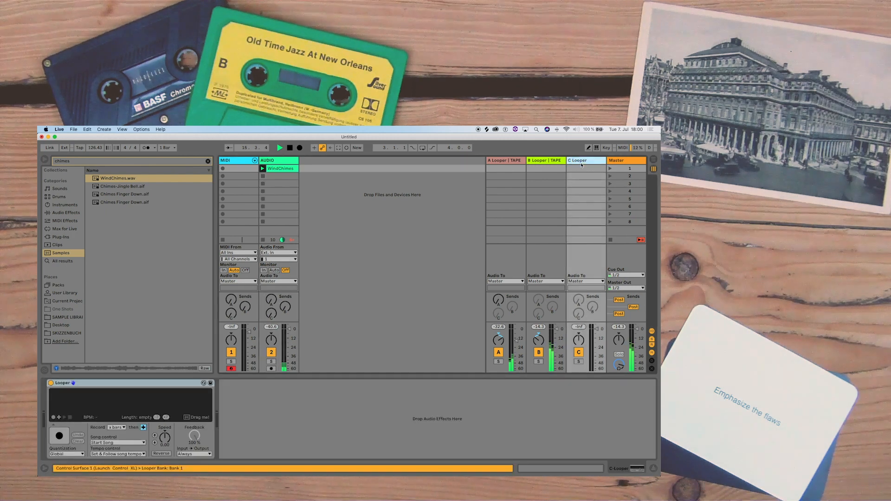
{"action": "left_click", "coordinate": [58, 418]}
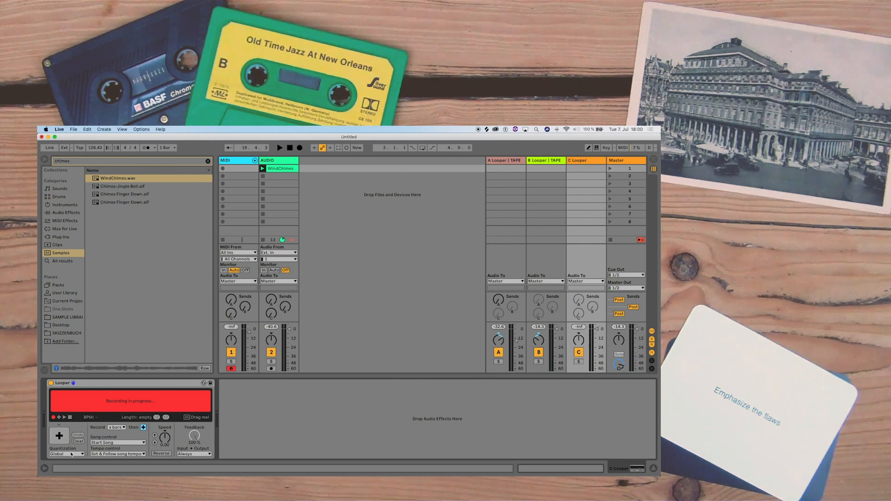
{"action": "left_click", "coordinate": [77, 442]}
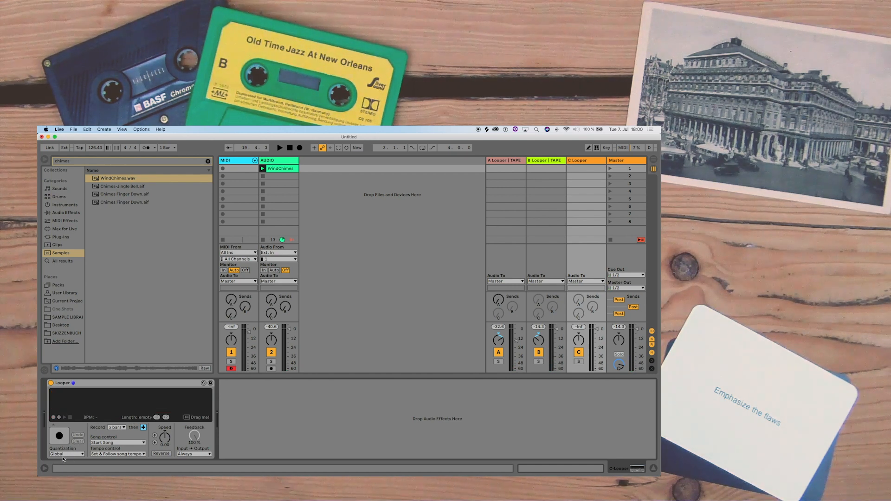
Step: Set the Quantization of the Loopers on return C and return B to None
{"action": "left_click", "coordinate": [63, 454]}
{"action": "left_click", "coordinate": [65, 365]}
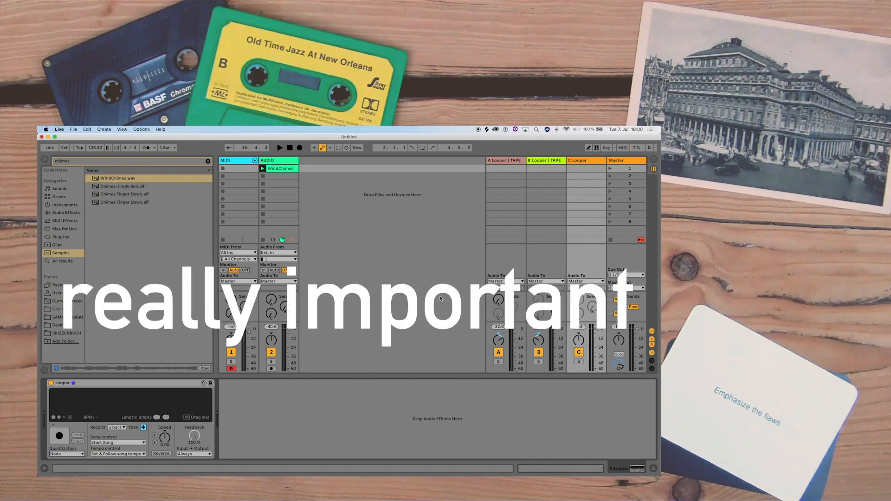
{"action": "left_click", "coordinate": [549, 160]}
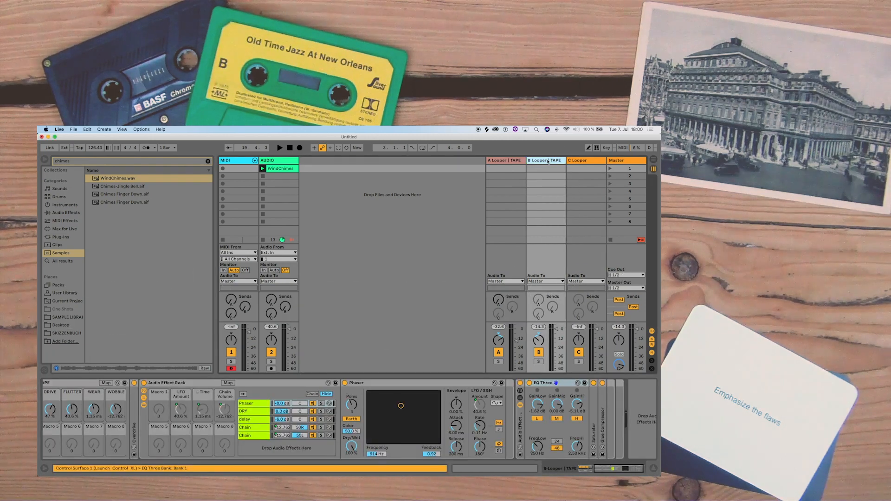
{"action": "scroll", "coordinate": [256, 416], "scroll_direction": "left", "scroll_amount": 5}
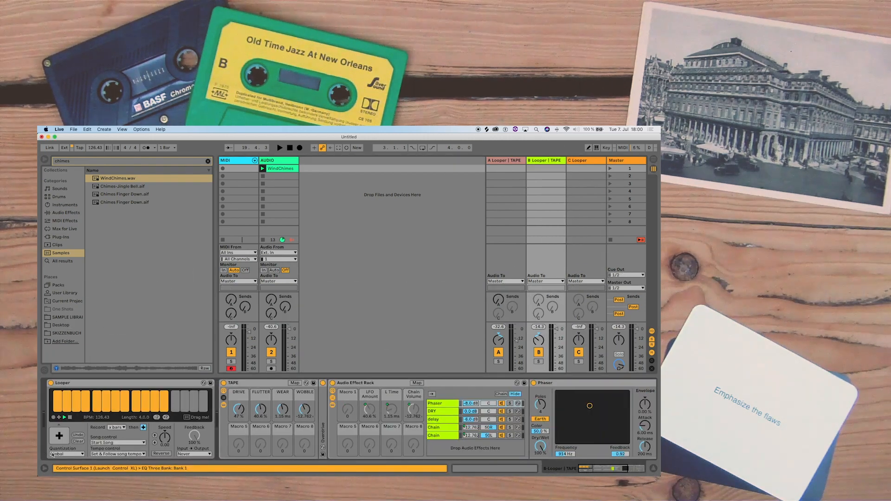
{"action": "left_click", "coordinate": [52, 454]}
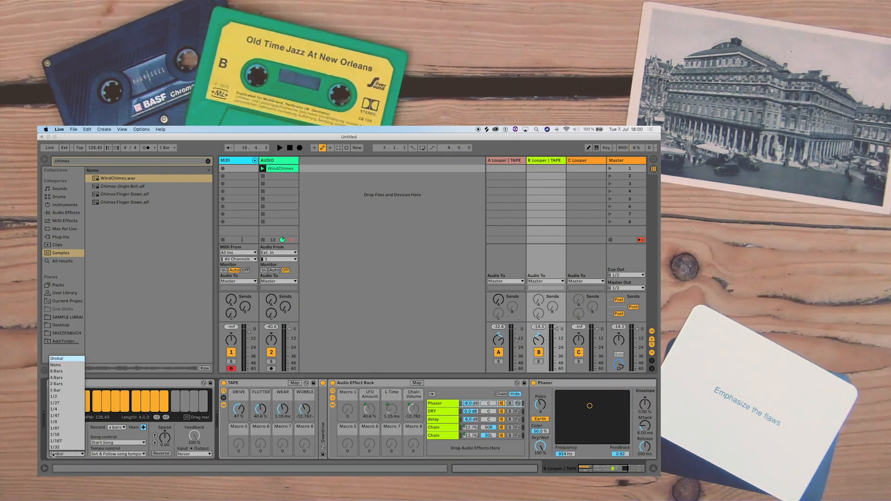
{"action": "left_click", "coordinate": [67, 365]}
Step: Set both Song control and Tempo control to None in the empty Looper on return C
{"action": "left_click", "coordinate": [78, 441]}
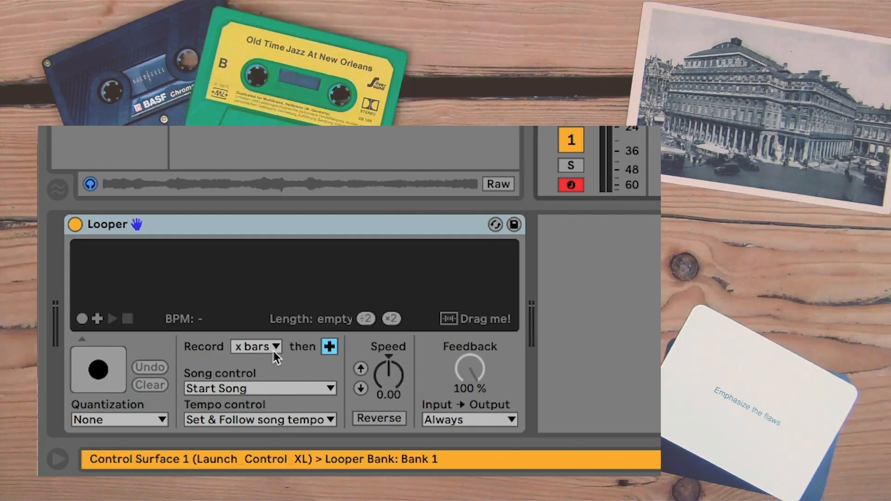
{"action": "left_click", "coordinate": [239, 388]}
{"action": "left_click", "coordinate": [200, 404]}
{"action": "left_click", "coordinate": [222, 420]}
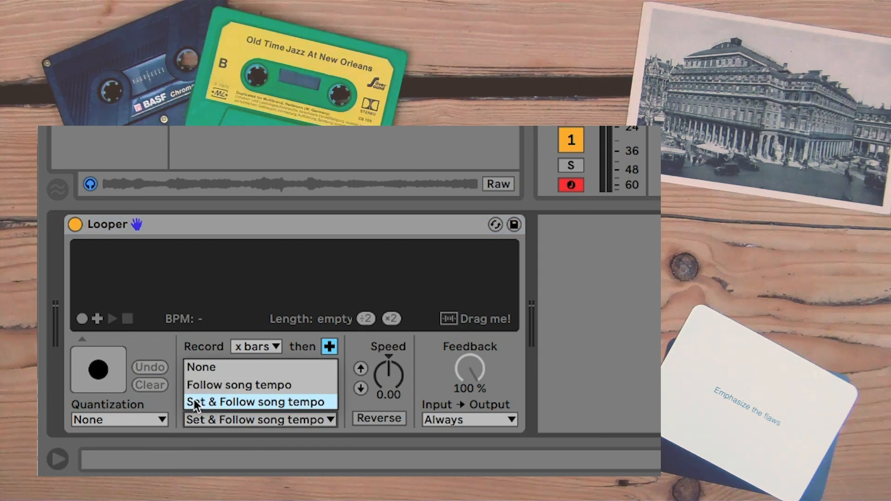
{"action": "left_click", "coordinate": [200, 366]}
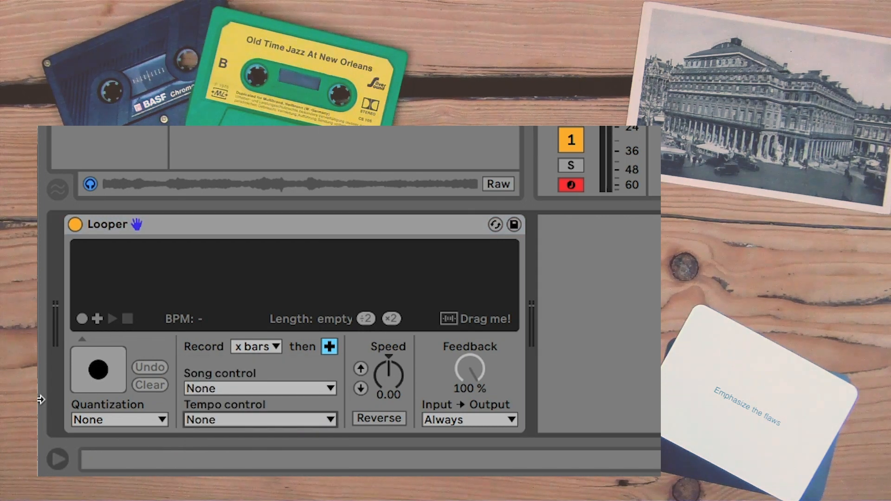
Step: Record a loop in return C's Looper, switch it to overdub, and feed the wind chimes in by raising the audio track's send C
{"action": "left_click", "coordinate": [98, 322]}
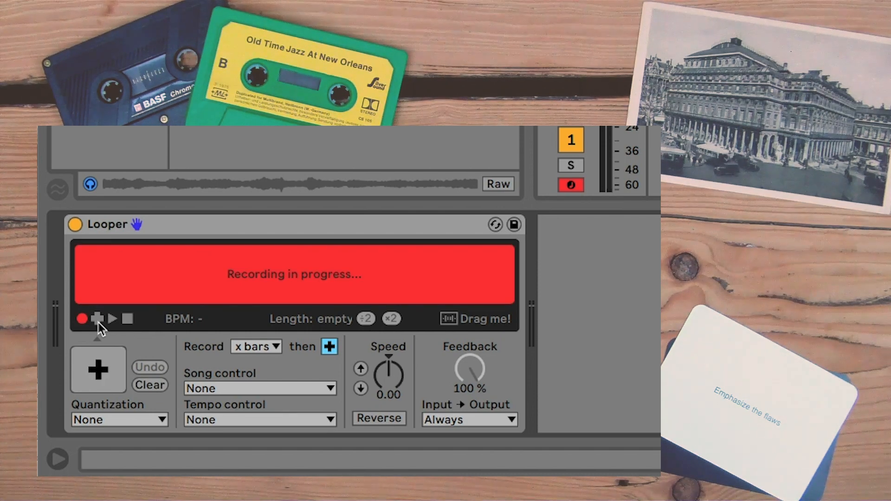
{"action": "left_click", "coordinate": [98, 322]}
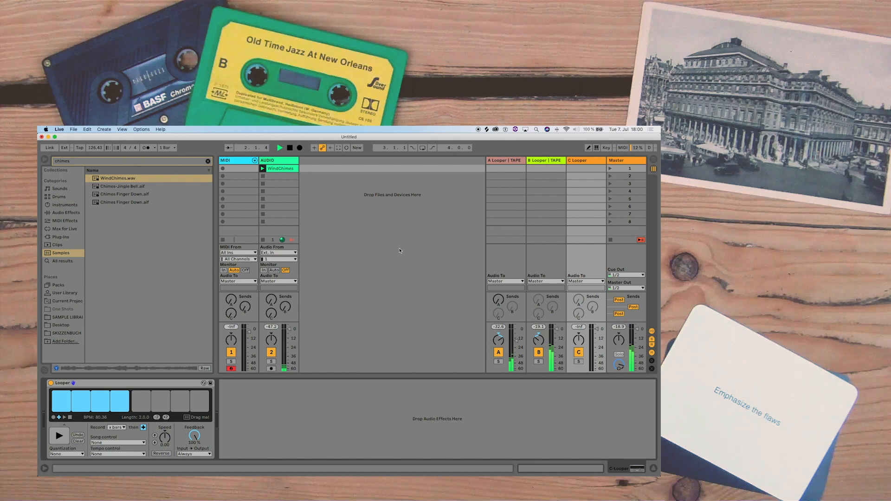
{"action": "left_click_drag", "start_coordinate": [271, 314], "coordinate": [271, 296]}
{"action": "mouse_move", "coordinate": [357, 283]}
{"action": "left_mouse_down"}
{"action": "mouse_move", "coordinate": [358, 200]}
{"action": "mouse_move", "coordinate": [357, 290]}
{"action": "left_mouse_up"}
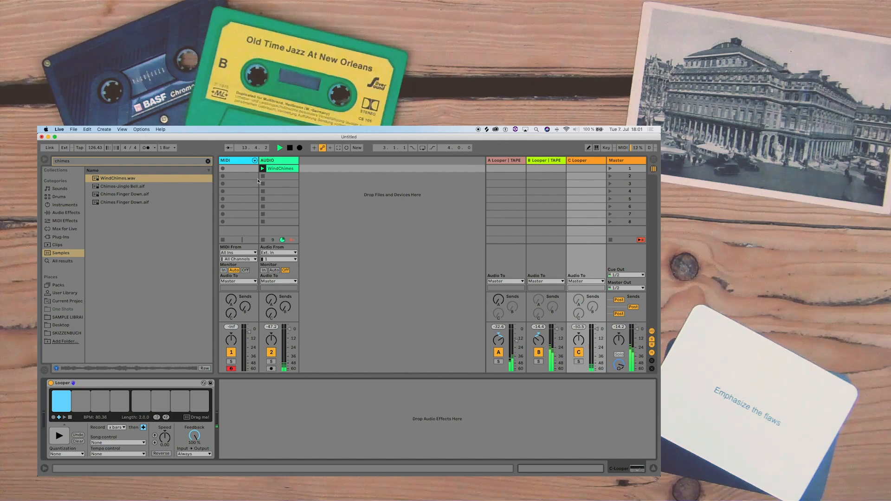
Step: Stop the WindChimes clip and open its sample view
{"action": "left_click", "coordinate": [262, 176]}
{"action": "left_click", "coordinate": [289, 166]}
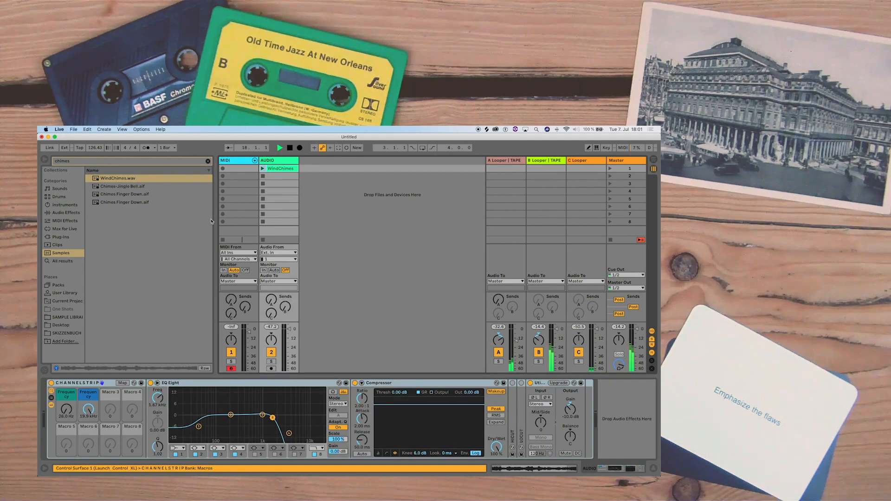
{"action": "left_click", "coordinate": [279, 169]}
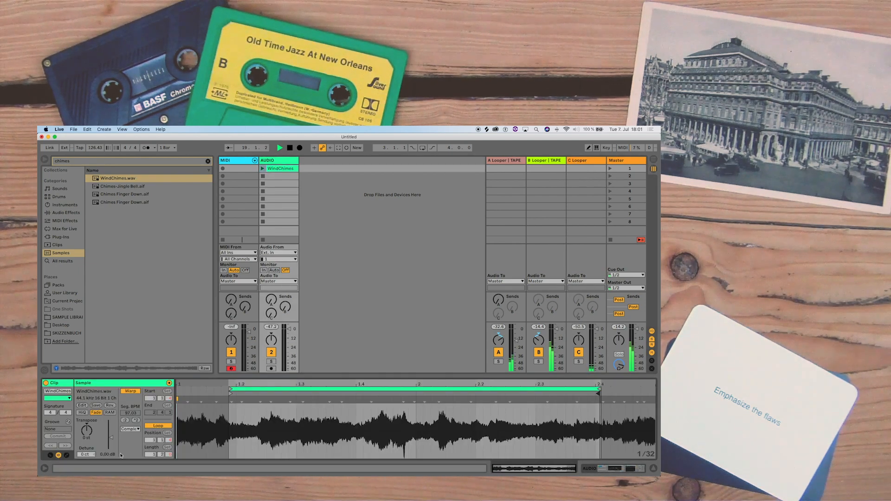
Step: Audition the WindChimes clip, stop playback, and turn off solo on the audio track
{"action": "key", "text": "space"}
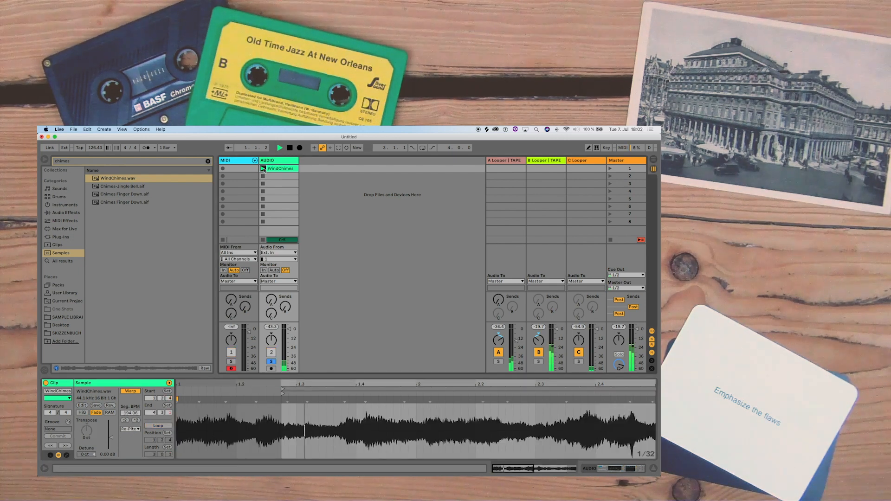
{"action": "left_click", "coordinate": [263, 168]}
{"action": "key", "text": "space"}
{"action": "left_click", "coordinate": [271, 361]}
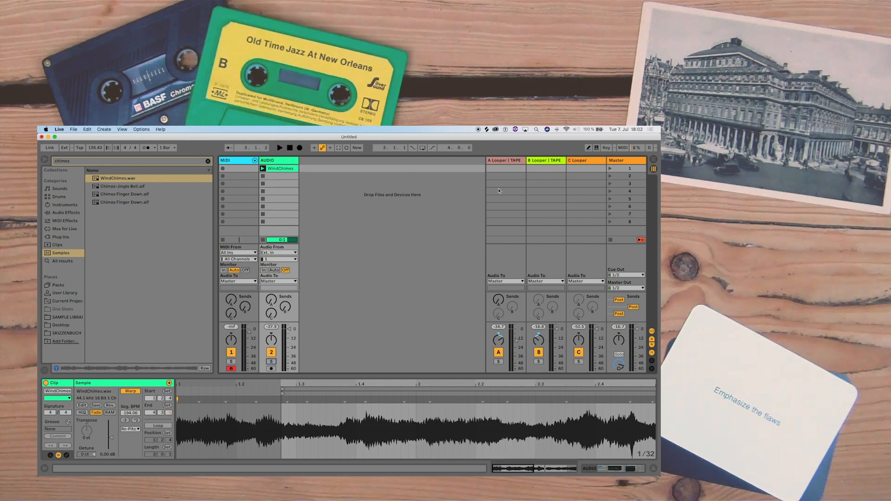
Step: Reverse the loop in return C's Looper and launch the WindChimes clip again to overdub it
{"action": "left_click", "coordinate": [575, 162]}
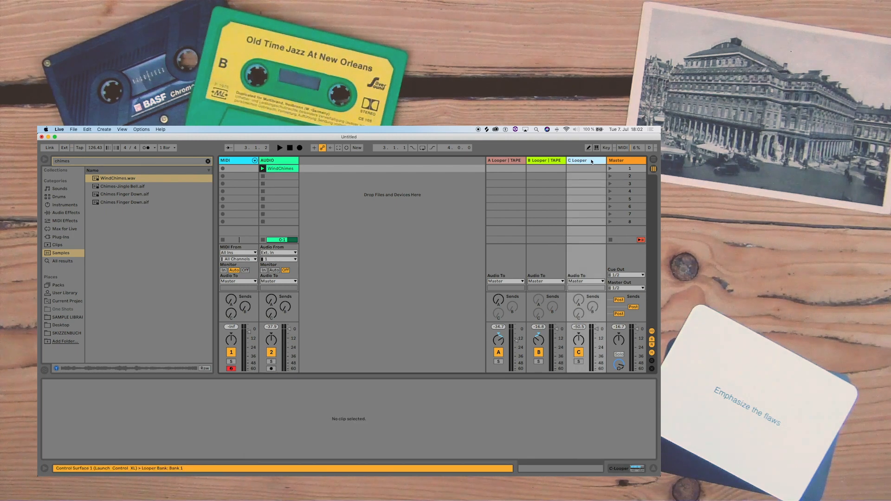
{"action": "left_click", "coordinate": [589, 162]}
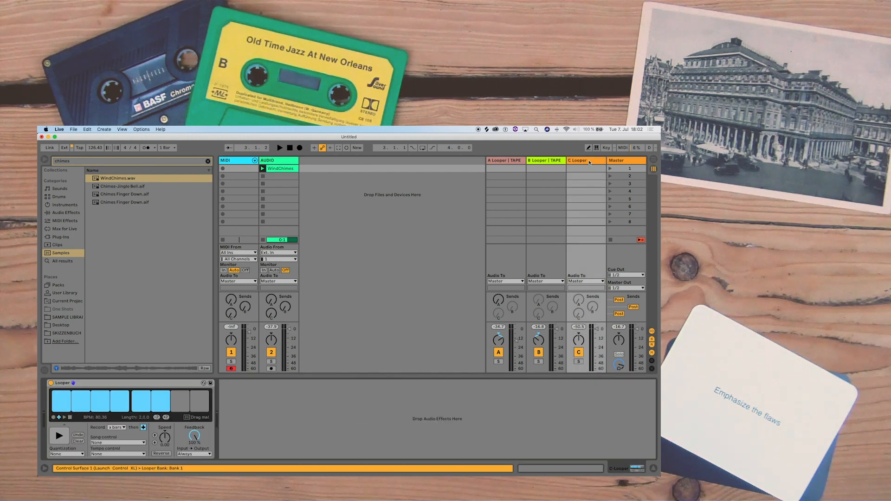
{"action": "left_click", "coordinate": [162, 454]}
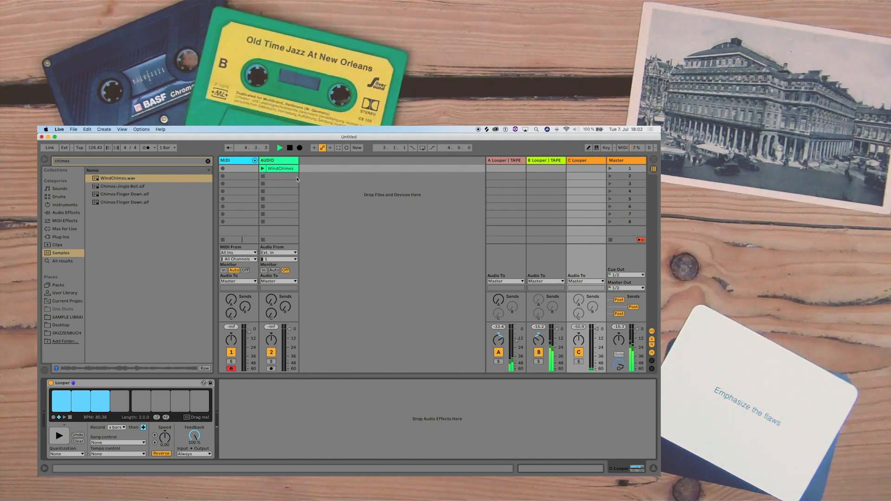
{"action": "left_click", "coordinate": [262, 169]}
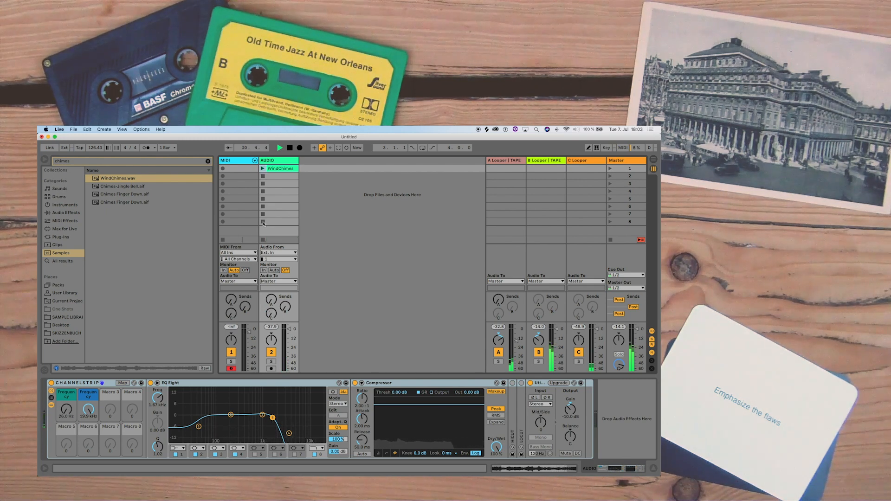
{"action": "left_click", "coordinate": [583, 162]}
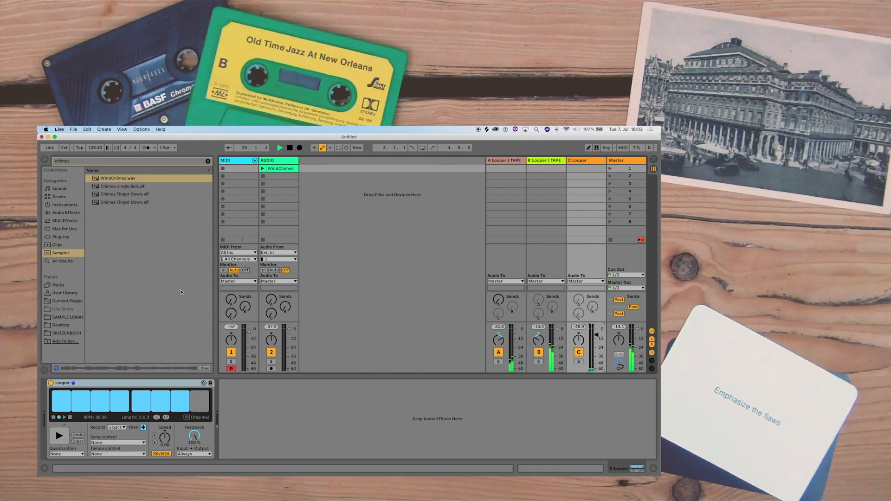
Step: Load the saved TAPE rack from the user library onto return C and add a Channel EQ at the end of its chain
{"action": "left_click", "coordinate": [208, 161]}
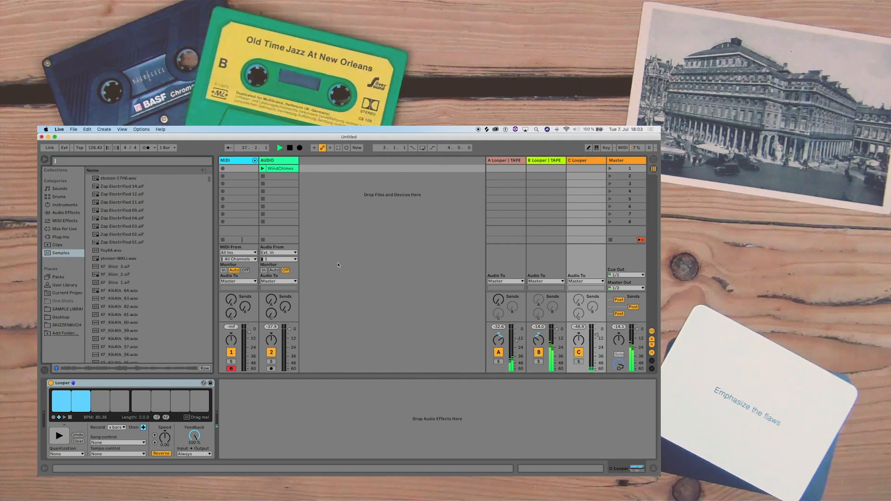
{"action": "left_click", "coordinate": [64, 286]}
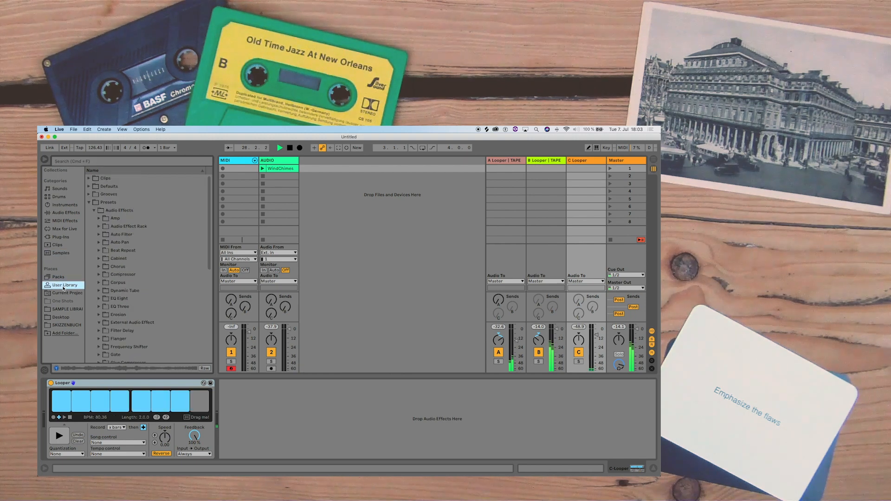
{"action": "left_click", "coordinate": [135, 161]}
{"action": "type", "text": "TAPE"}
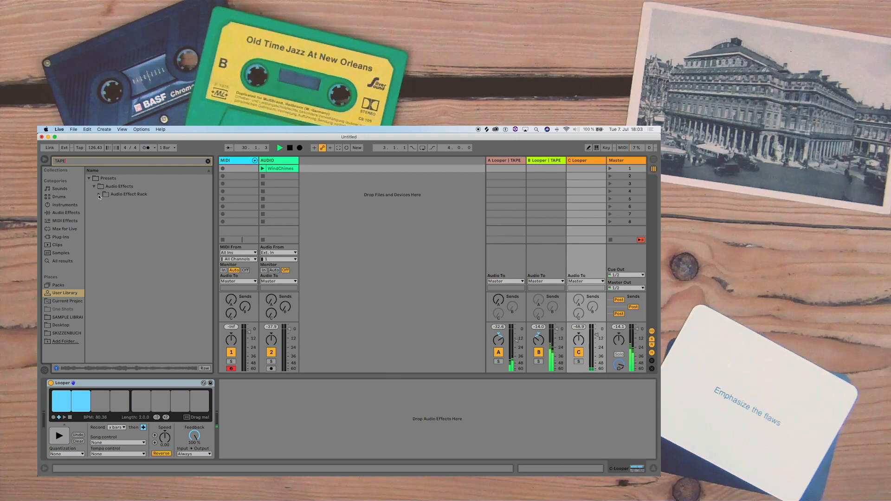
{"action": "left_click", "coordinate": [99, 194]}
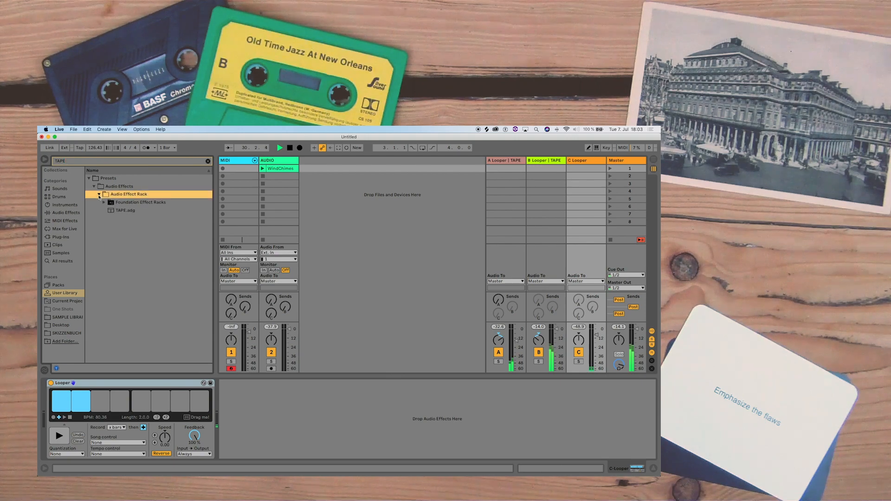
{"action": "double_click", "coordinate": [114, 211]}
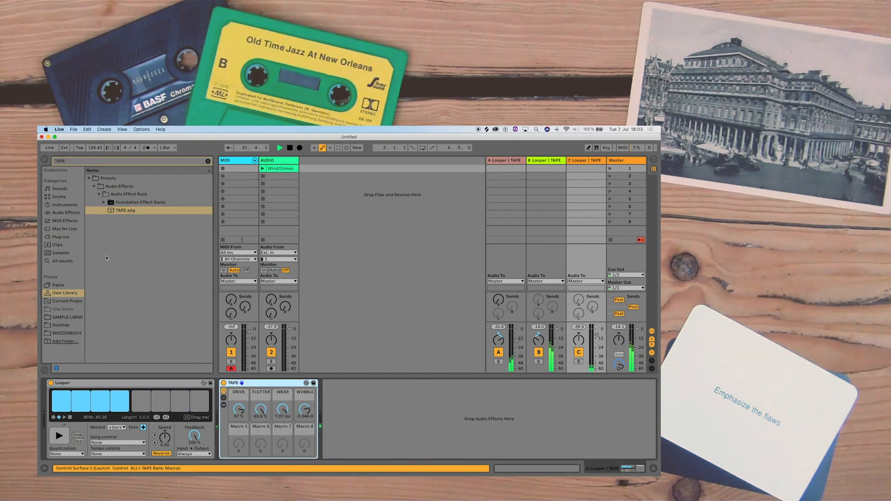
{"action": "left_click", "coordinate": [66, 212]}
{"action": "left_click_drag", "start_coordinate": [112, 226], "coordinate": [602, 415]}
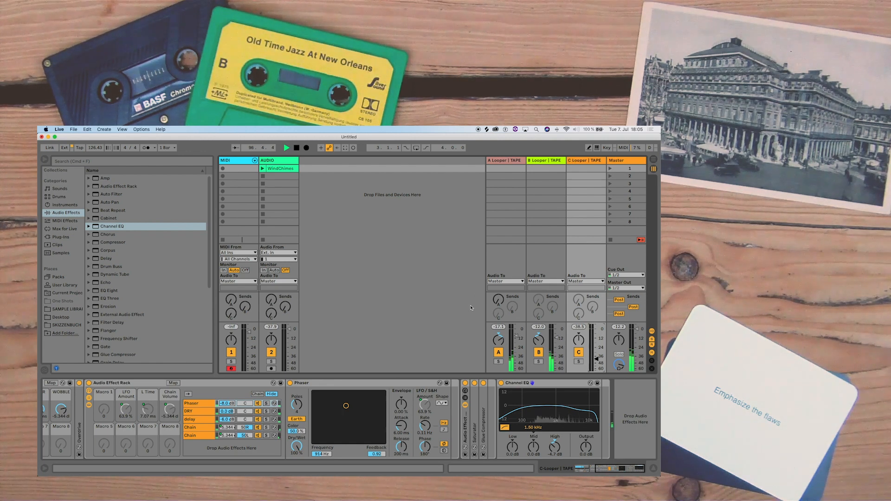
Step: Insert a fourth return track and load a Reverb onto it
{"action": "key", "text": "super+alt+t"}
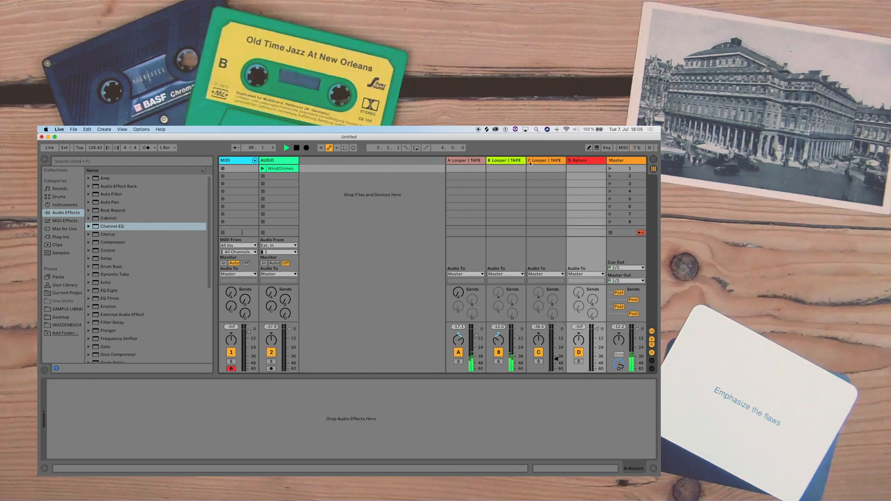
{"action": "scroll", "coordinate": [107, 232], "scroll_direction": "down", "scroll_amount": 5}
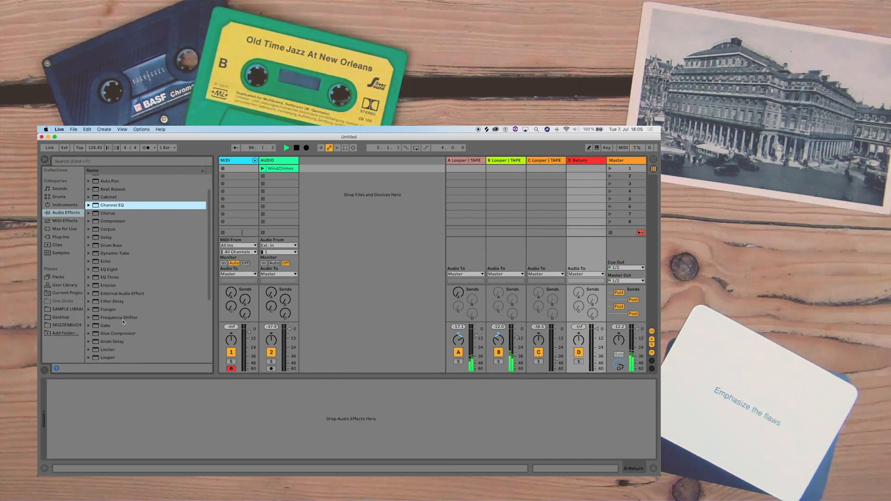
{"action": "scroll", "coordinate": [107, 331], "scroll_direction": "down", "scroll_amount": 3}
{"action": "double_click", "coordinate": [107, 310]}
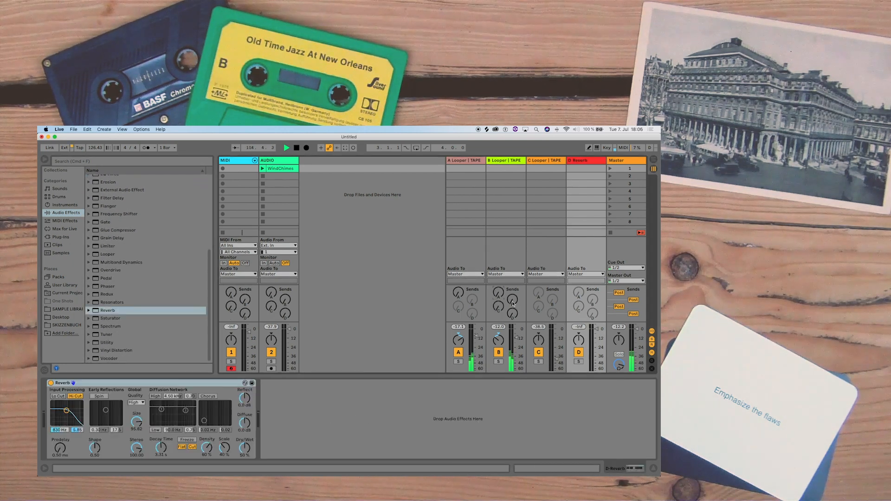
Step: Enable the sends on returns A, B and C so their loops can feed the reverb return
{"action": "right_click", "coordinate": [471, 301]}
{"action": "left_click", "coordinate": [495, 310]}
{"action": "right_click", "coordinate": [550, 299]}
{"action": "left_click", "coordinate": [561, 311]}
{"action": "right_click", "coordinate": [515, 301]}
{"action": "left_click", "coordinate": [579, 310]}
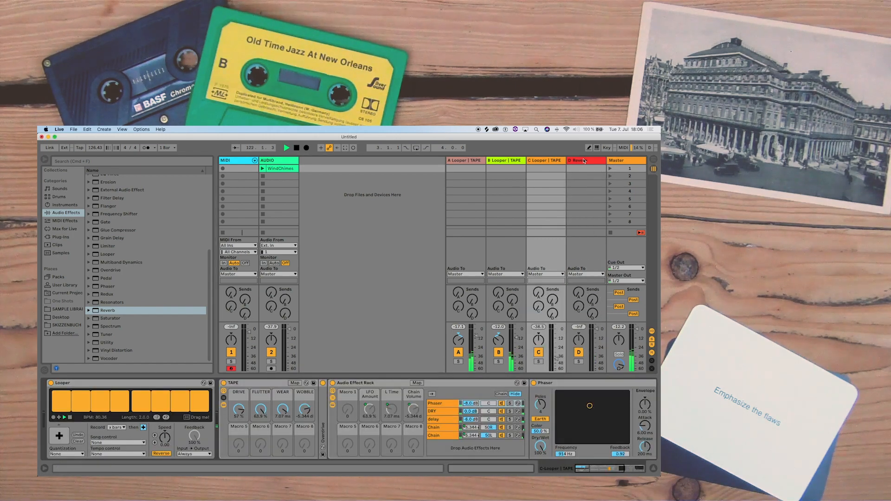
Step: Set the Reverb's Dry/Wet to 100 % and raise send D on returns A and B
{"action": "left_click", "coordinate": [585, 161]}
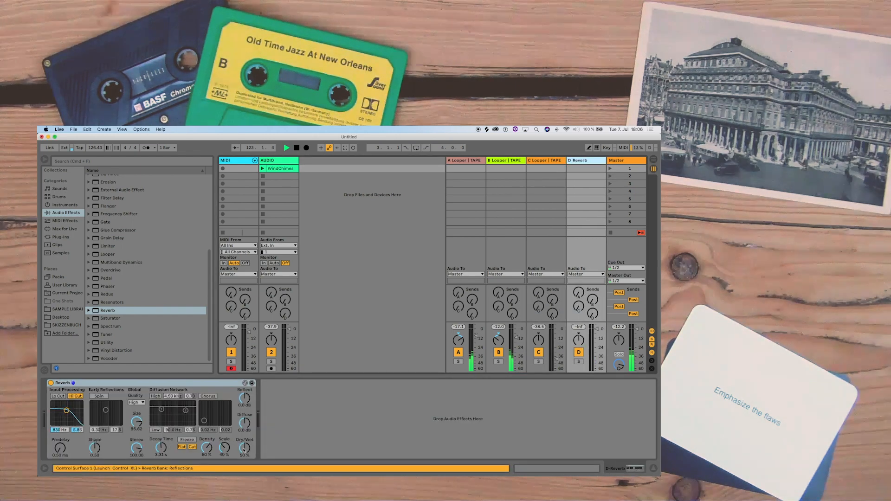
{"action": "left_click_drag", "start_coordinate": [245, 449], "coordinate": [245, 426]}
{"action": "left_click_drag", "start_coordinate": [472, 314], "coordinate": [512, 304]}
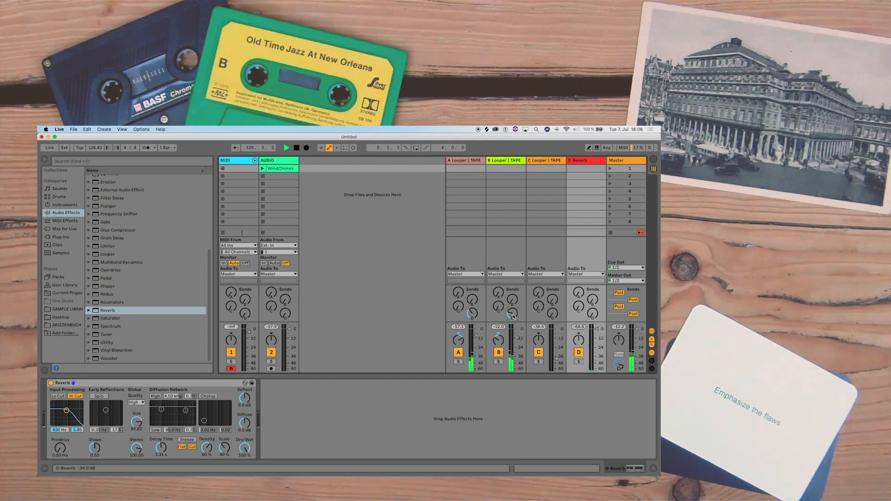
Step: Review the device chains of the three Looper returns and the Reverb return
{"action": "left_click", "coordinate": [460, 162]}
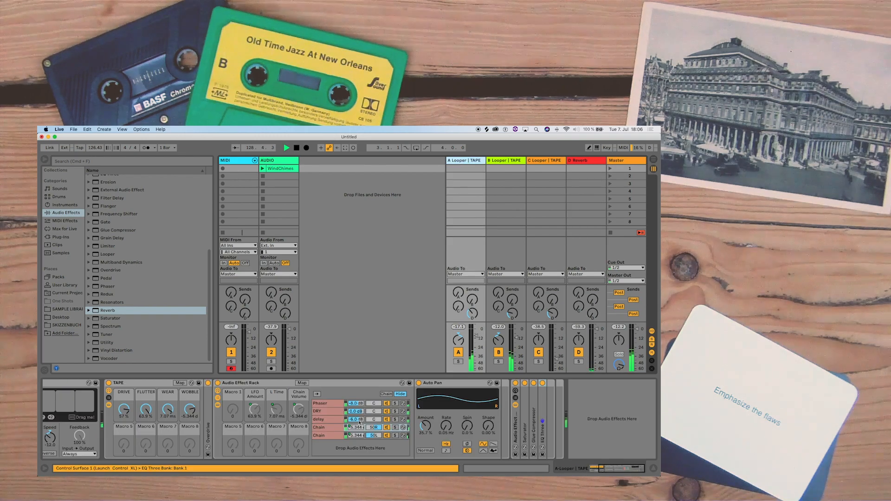
{"action": "scroll", "coordinate": [360, 422], "scroll_direction": "left", "scroll_amount": 5}
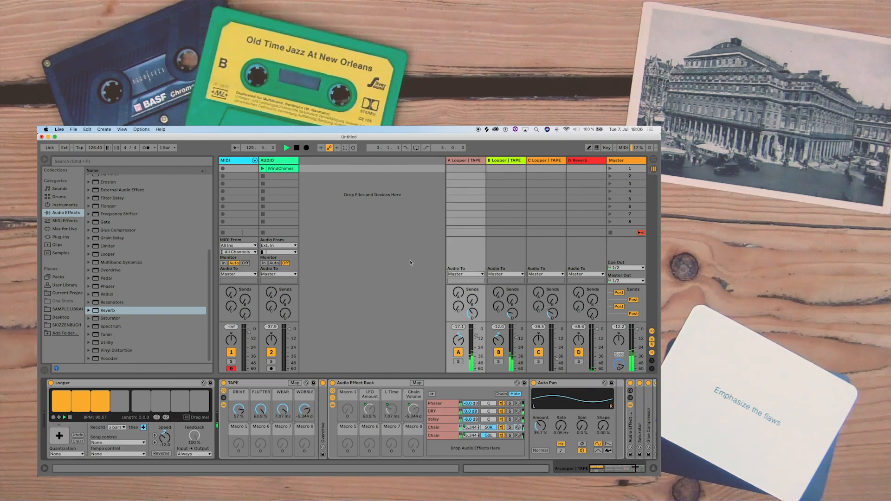
{"action": "left_click", "coordinate": [502, 161]}
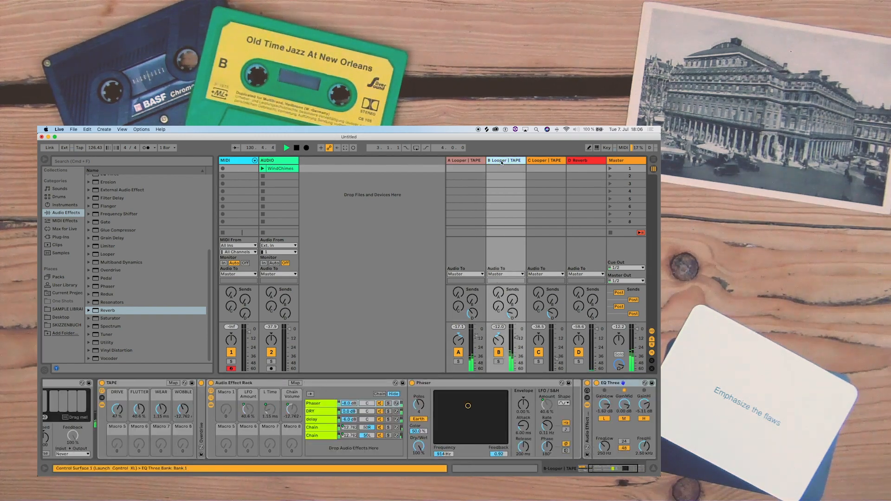
{"action": "left_click", "coordinate": [585, 161]}
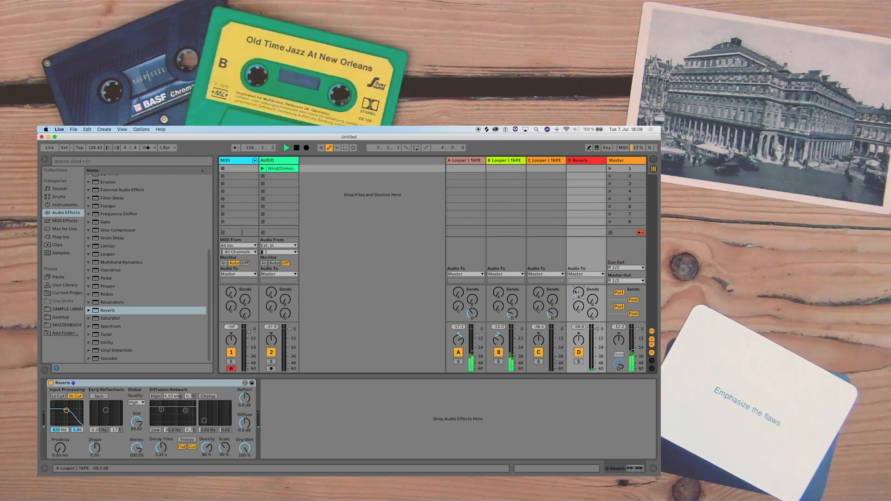
{"action": "left_click", "coordinate": [459, 161]}
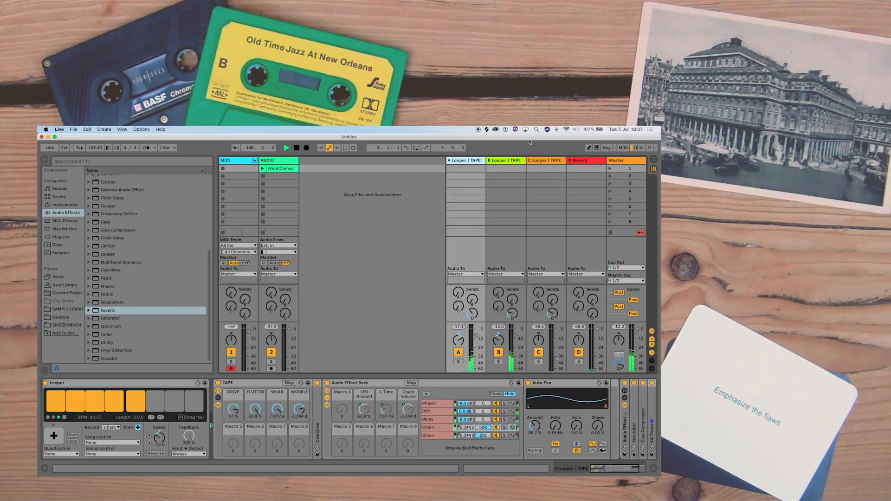
{"action": "left_click", "coordinate": [535, 160]}
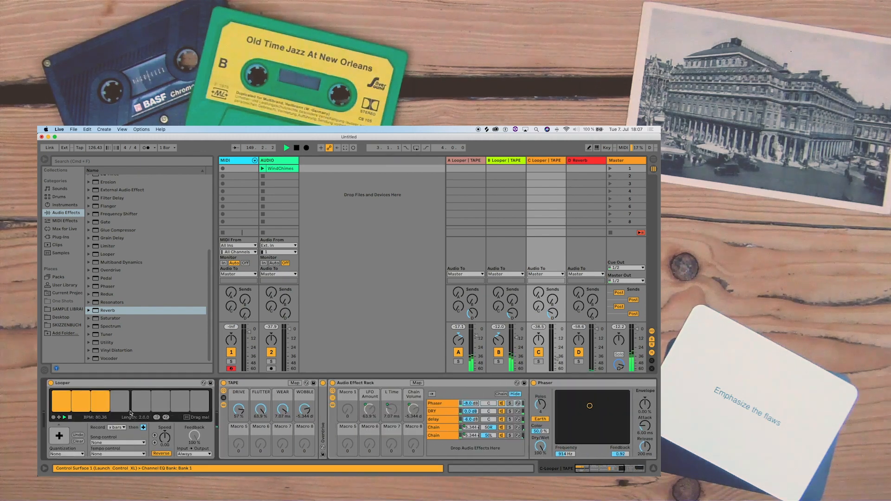